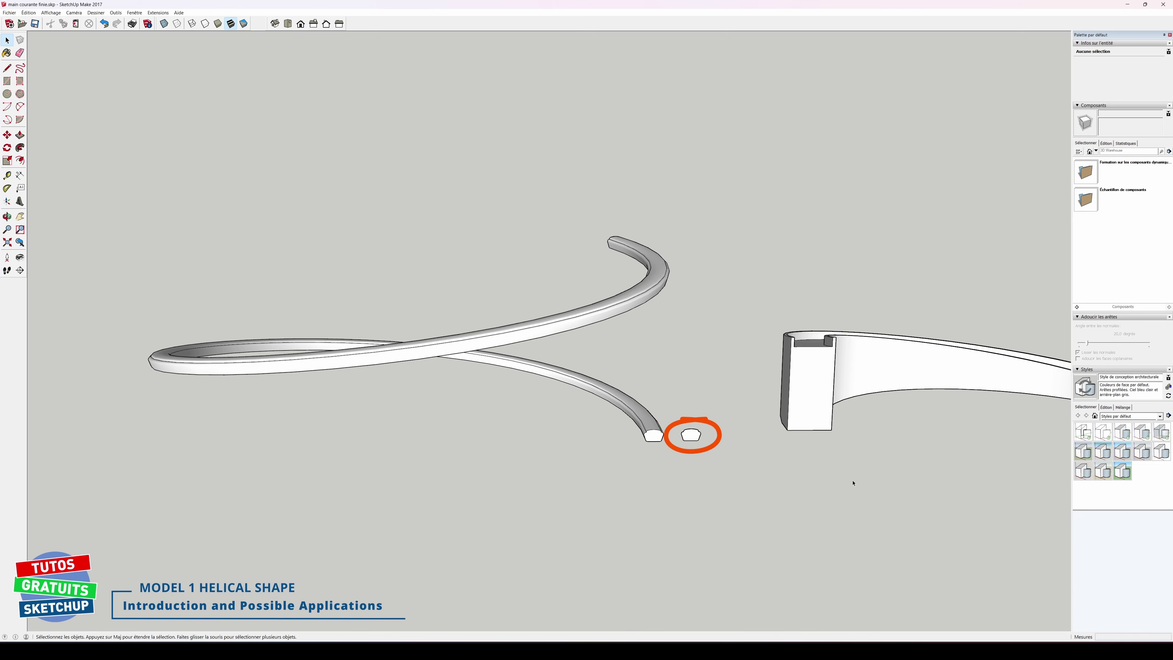
Examine the helical handrail, ramp and staircase models together with the profile or straight segment used for each.
middle_click_drag(853, 483, 278, 440, "shift")
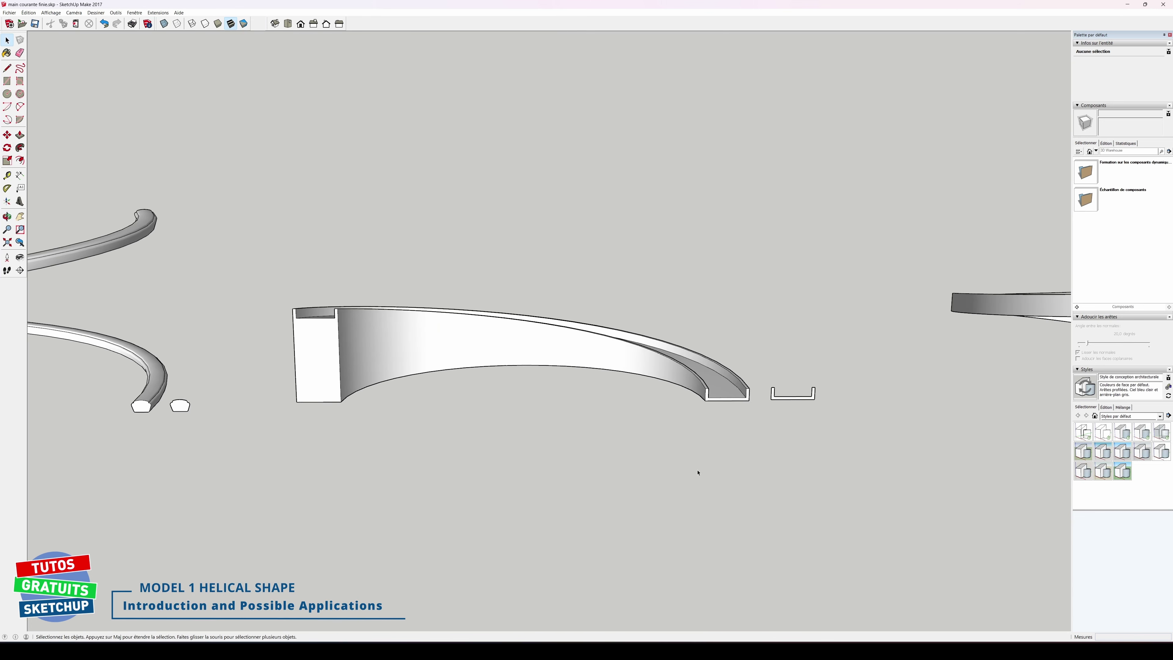
middle_click_drag(698, 472, 568, 485)
scroll(784, 428, "up", 2)
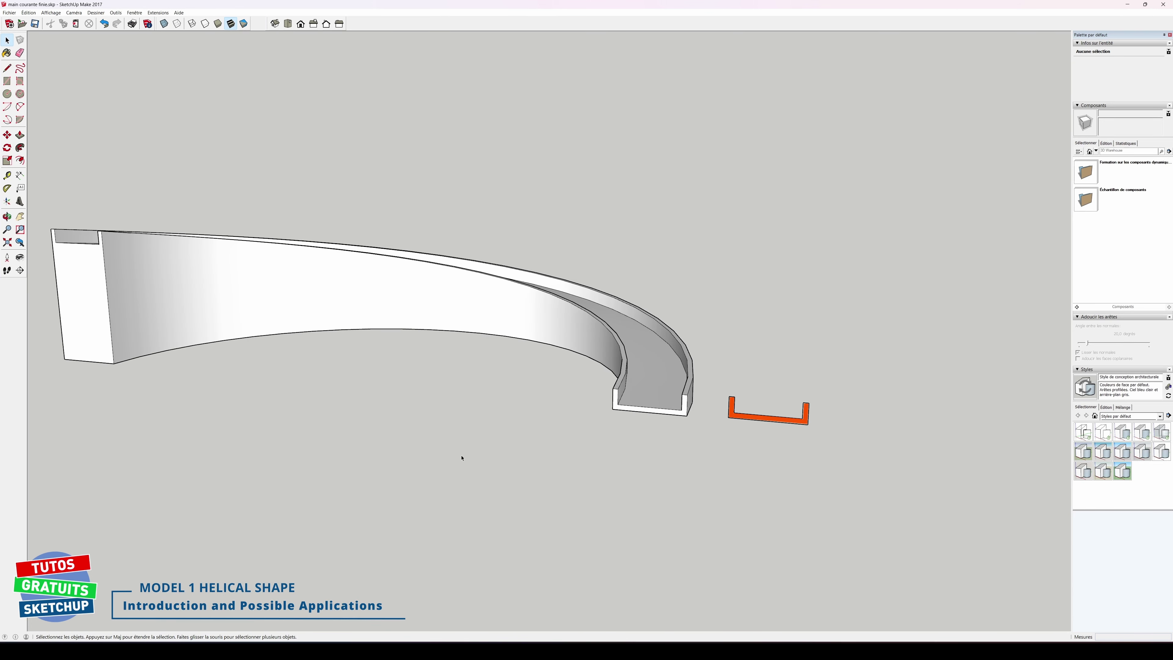
middle_click_drag(463, 462, 563, 462, "shift")
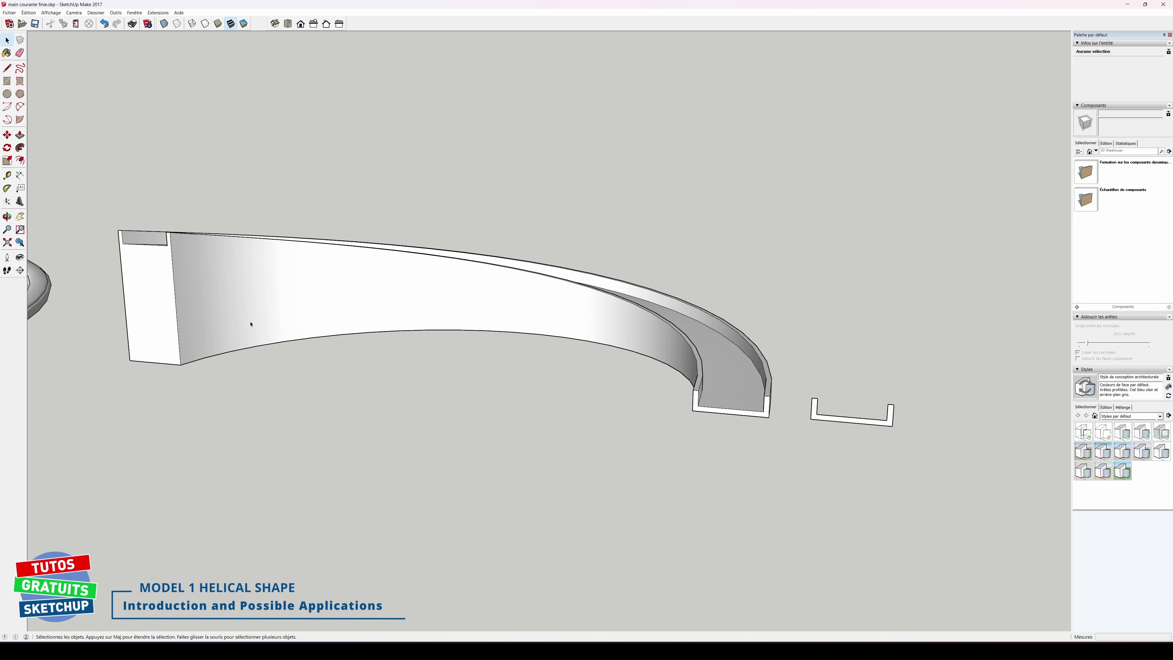
scroll(794, 495, "down", 1)
middle_click_drag(859, 471, 1, 449, "shift")
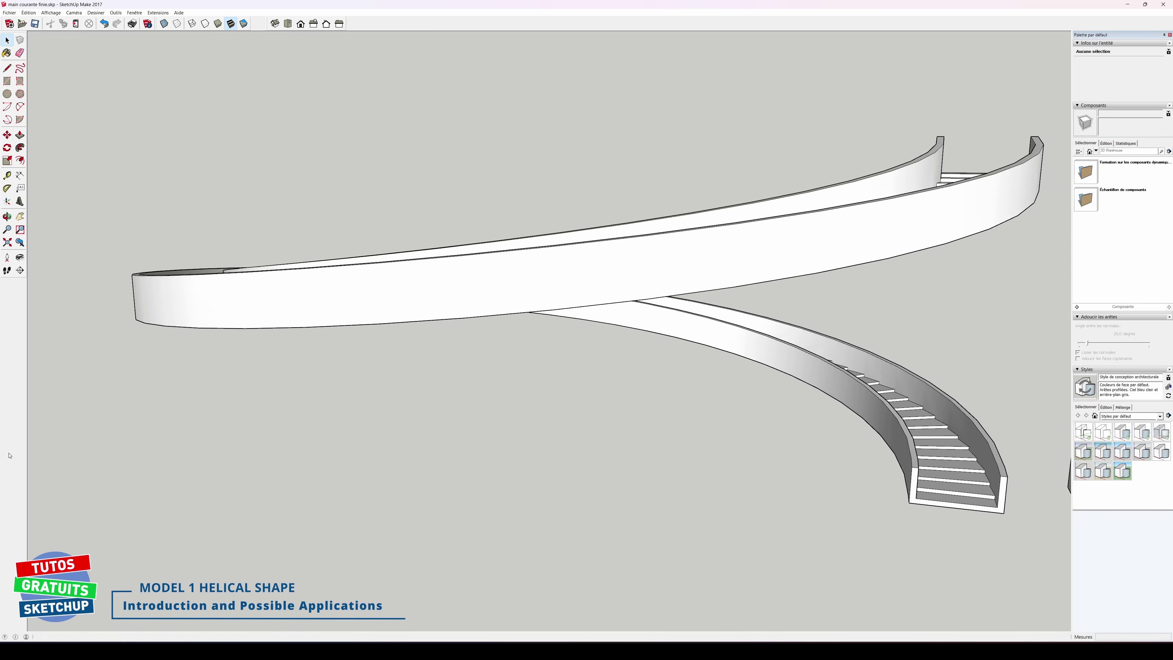
scroll(819, 508, "down", 2)
middle_click_drag(961, 522, 819, 536)
scroll(819, 536, "up", 2)
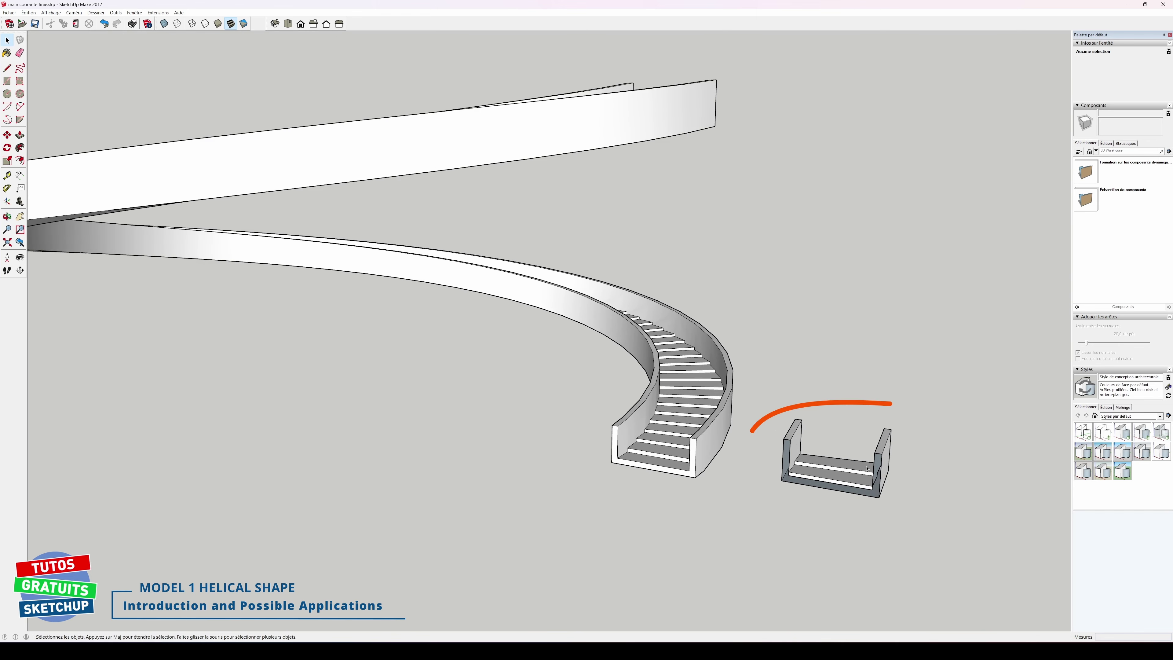
scroll(818, 496, "down", 4)
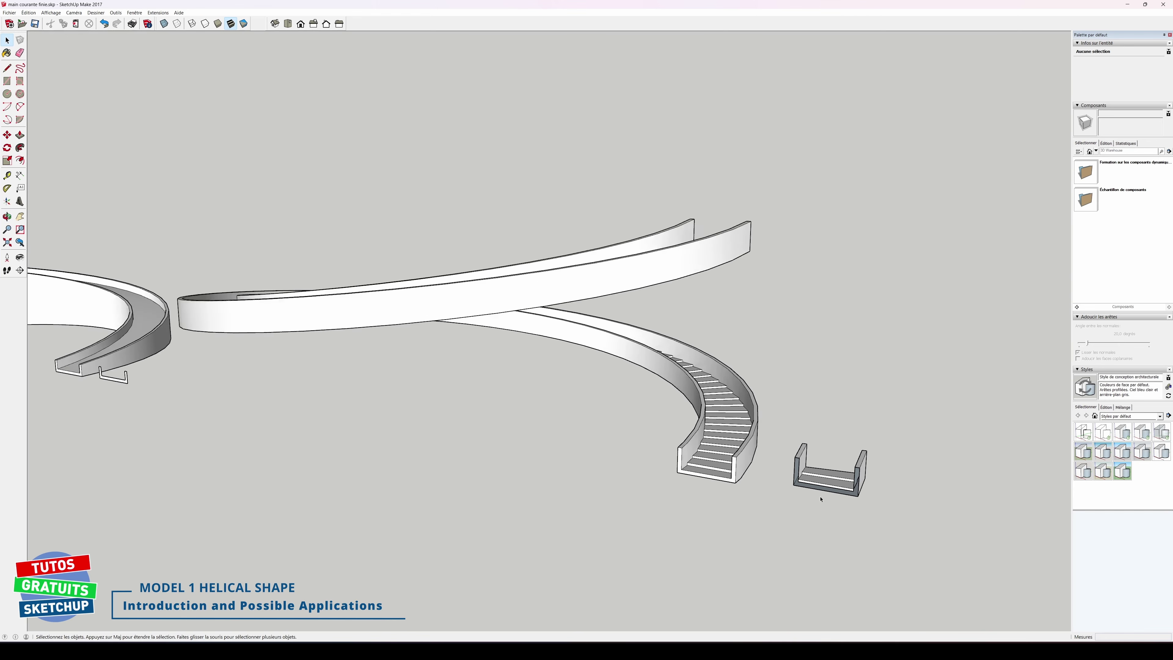
middle_click_drag(903, 482, 319, 426, "shift")
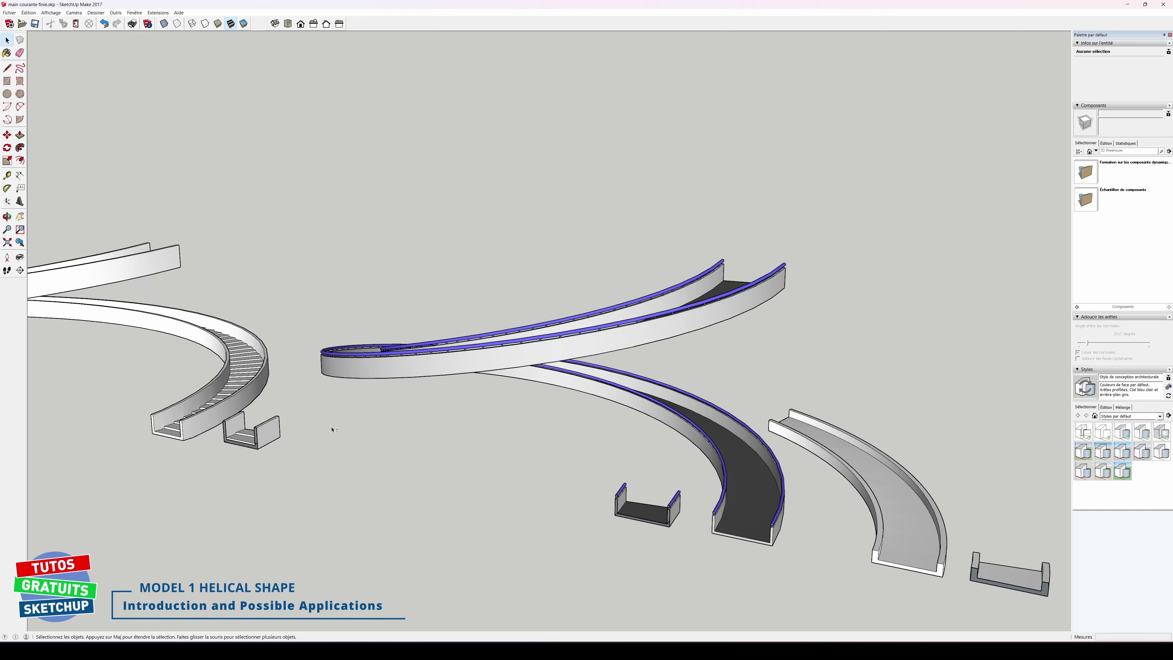
middle_click_drag(772, 545, 514, 499, "shift")
scroll(515, 499, "up", 2)
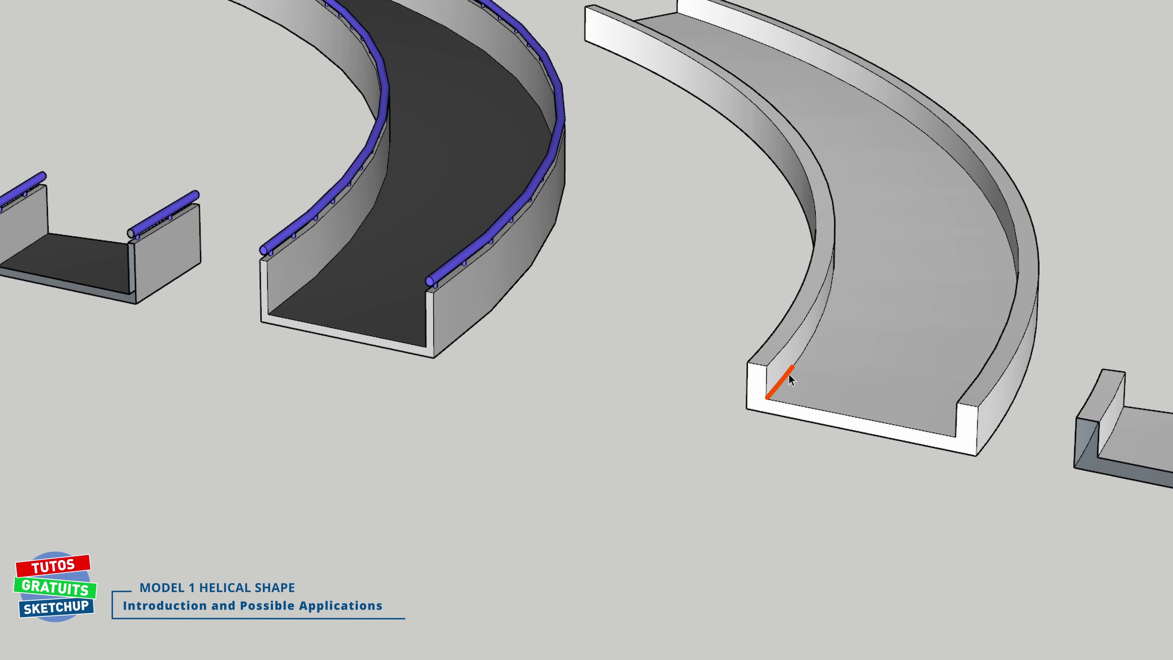
middle_click_drag(636, 514, 590, 533)
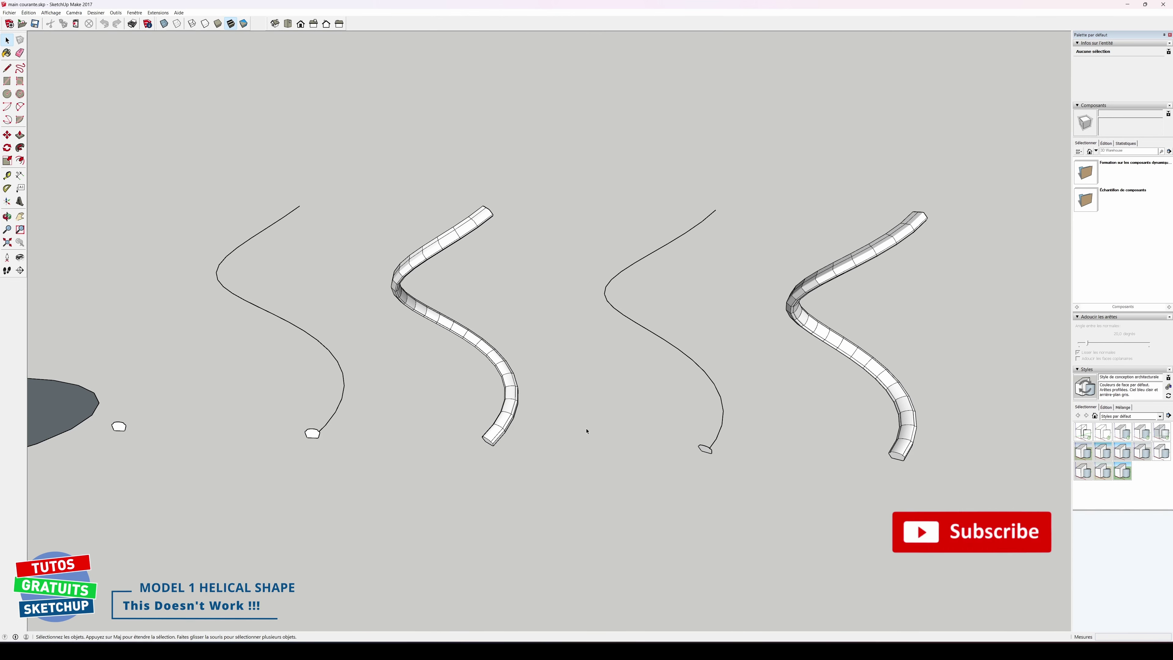
Inspect the helical curves and swept handrails from several angles, comparing each start profile's orientation with the swept end.
scroll(315, 436, "up", 5)
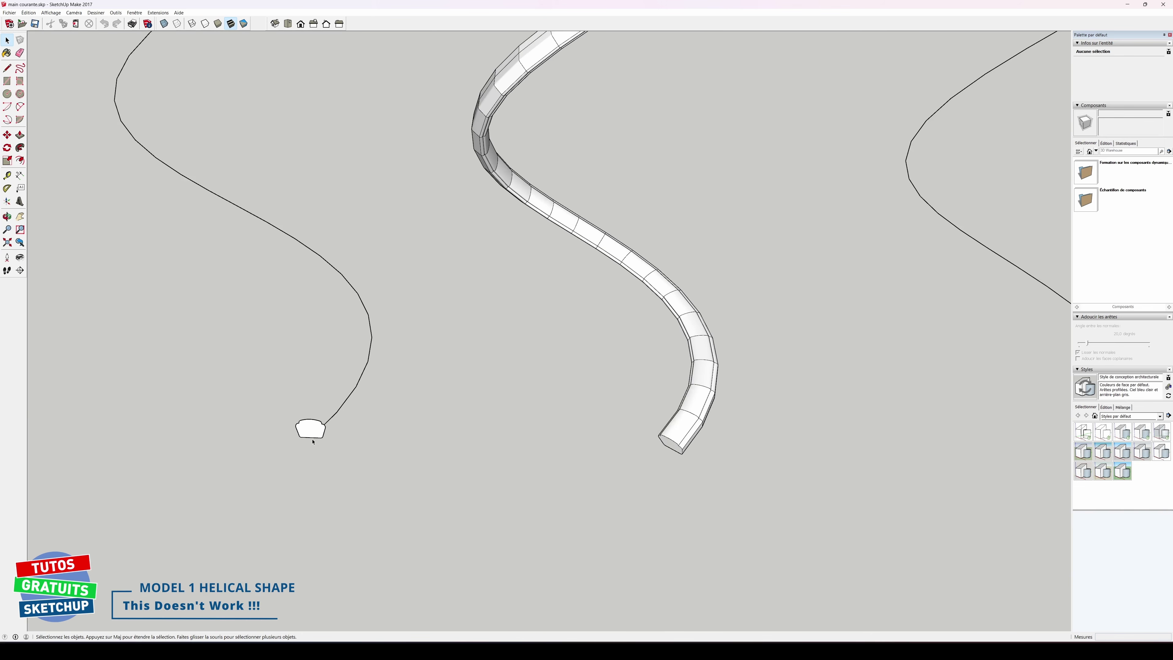
middle_click_drag(318, 438, 408, 559, "shift")
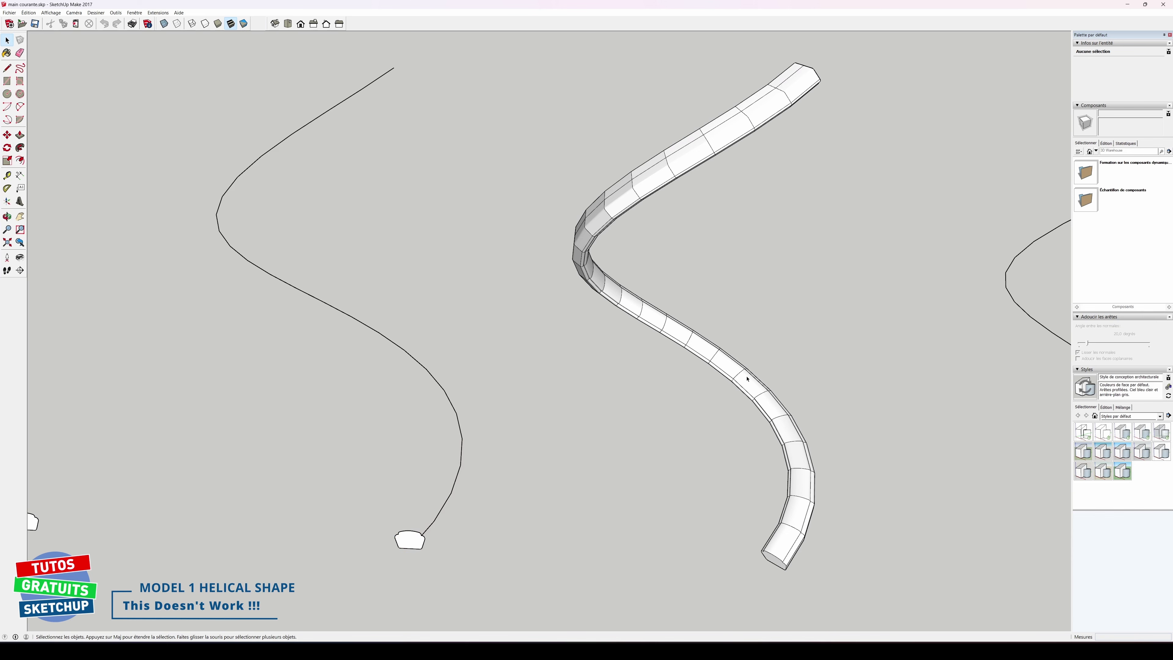
middle_click_drag(747, 378, 781, 219)
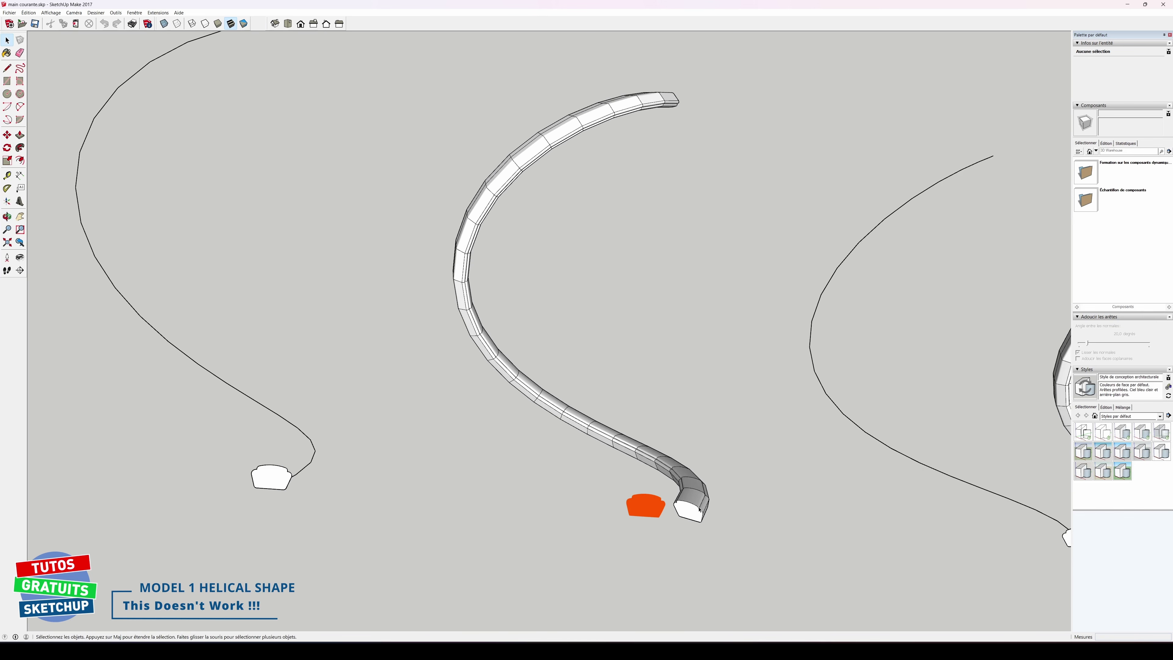
middle_click_drag(685, 342, 282, 486, "shift")
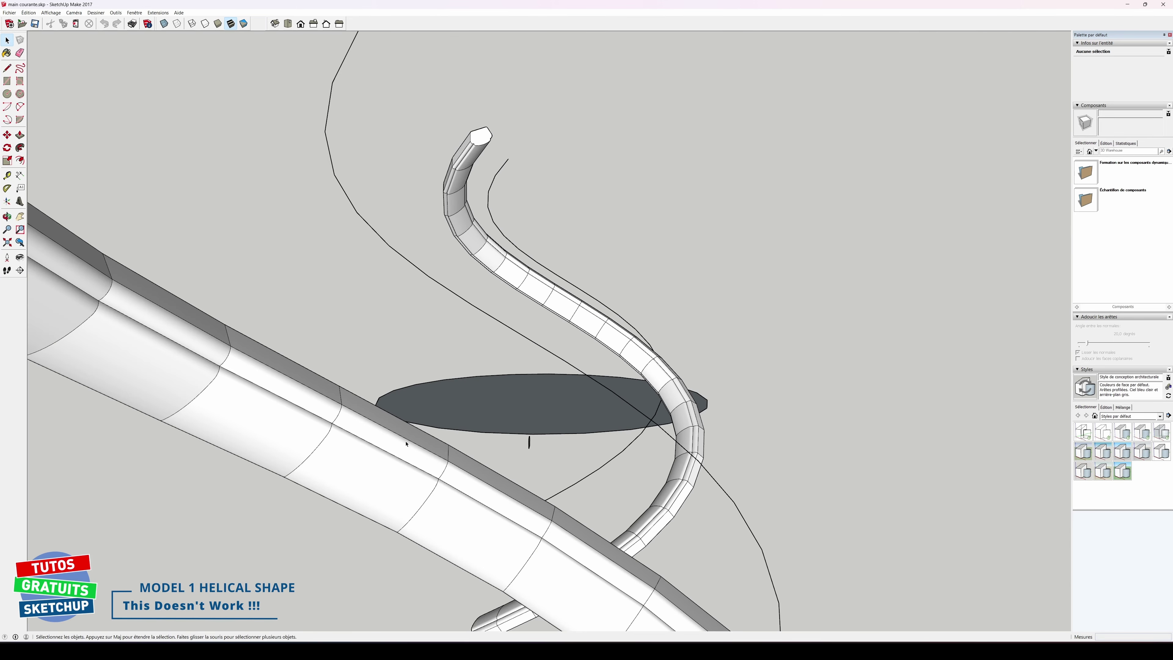
middle_click_drag(406, 444, 753, 428)
key("space")
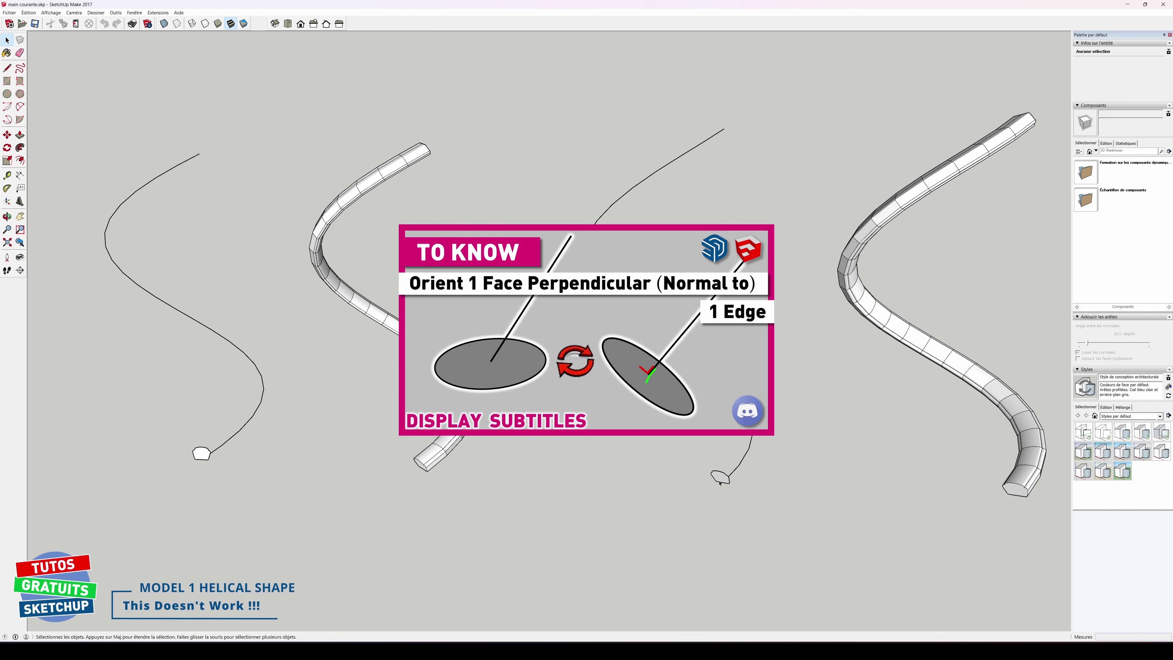
middle_click_drag(786, 471, 766, 503)
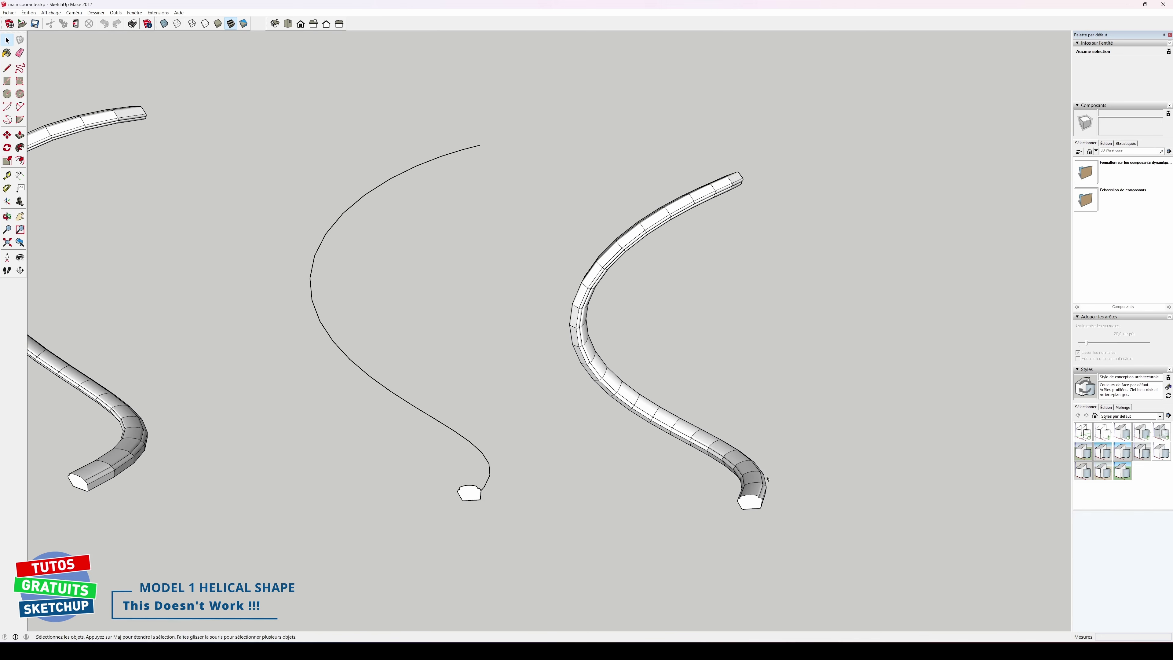
Delete the two helical curves with their profiles and the two swept handrails, keeping the disc and the separate profile.
scroll(767, 479, "down", 5)
middle_click_drag(759, 393, 373, 222)
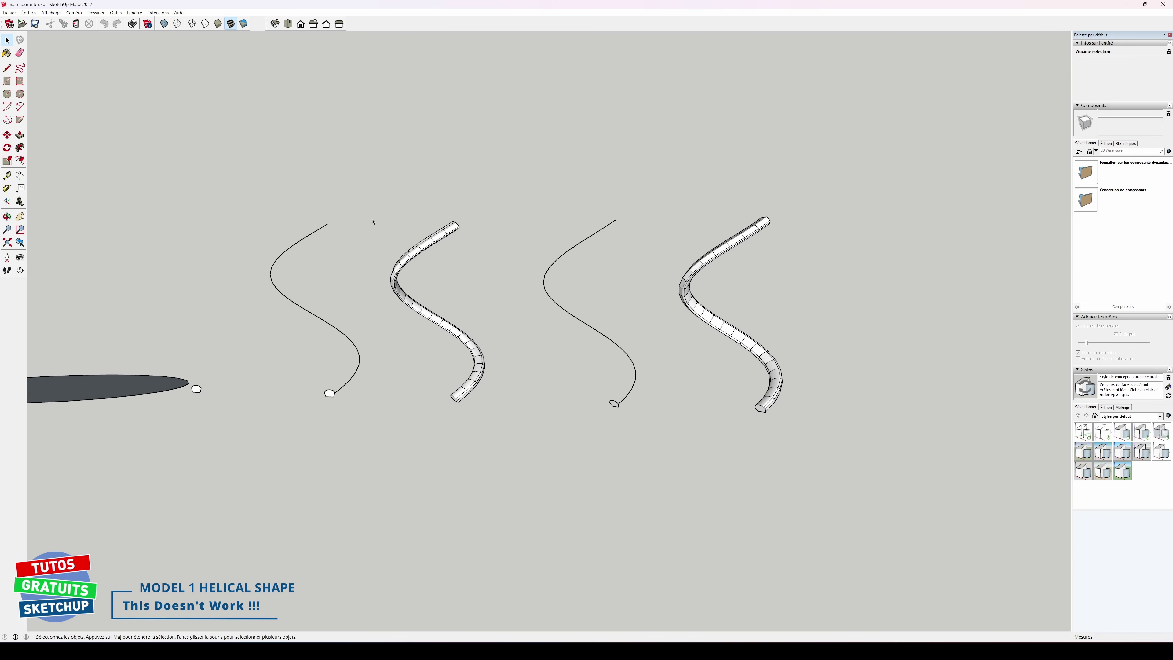
left_click_drag(270, 188, 835, 449)
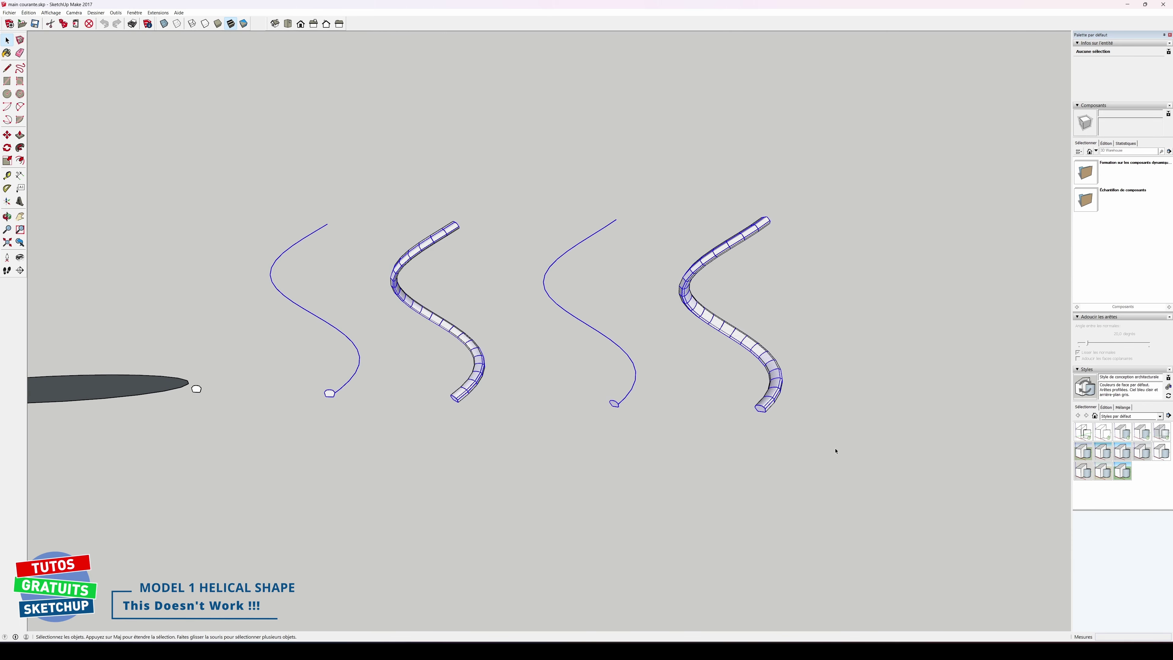
key("Delete")
Rotate the disc's face and edges 7.5° about its centre at the origin.
middle_click_drag(435, 432, 647, 439)
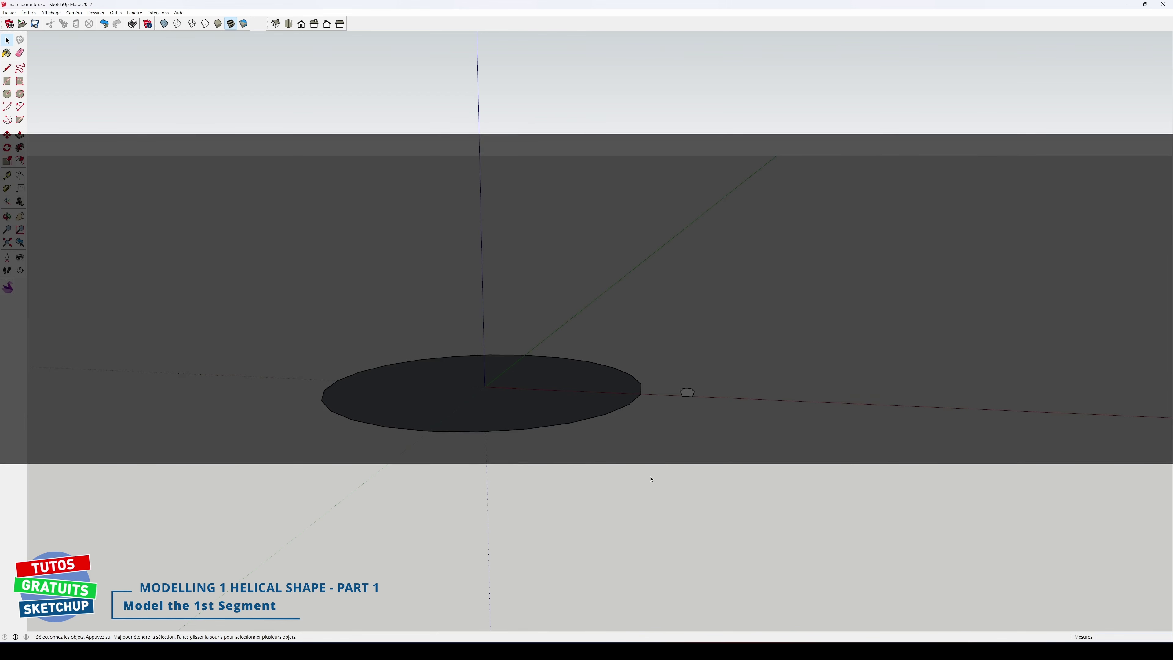
middle_click_drag(707, 300, 669, 334)
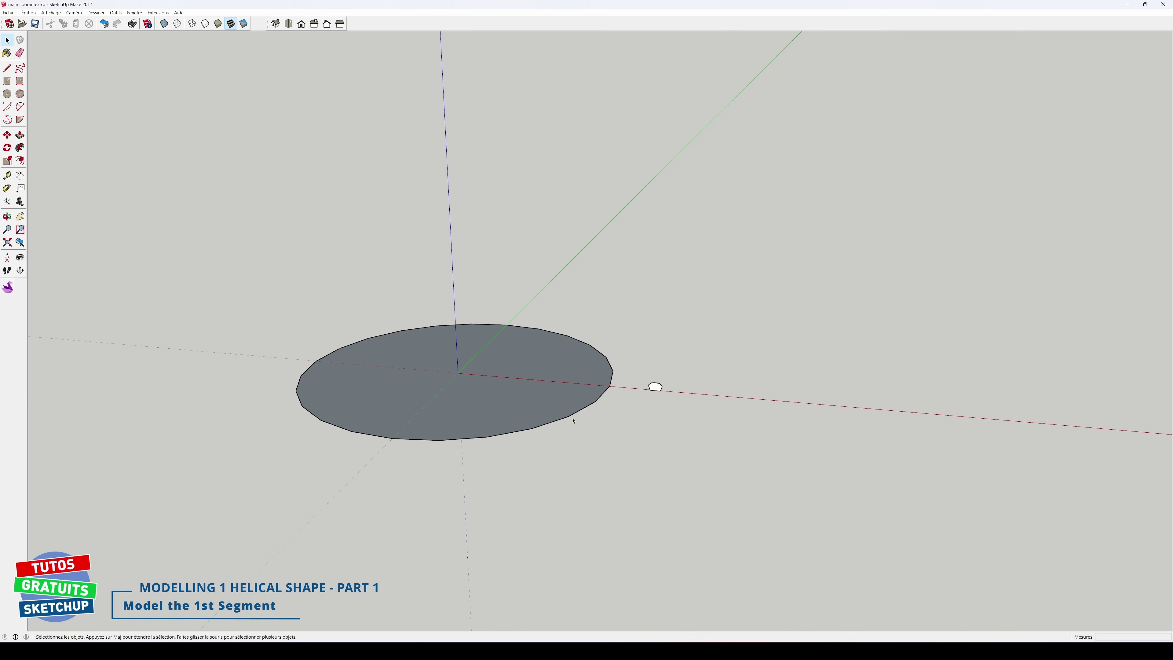
middle_click_drag(589, 309, 530, 393)
scroll(557, 373, "up", 2)
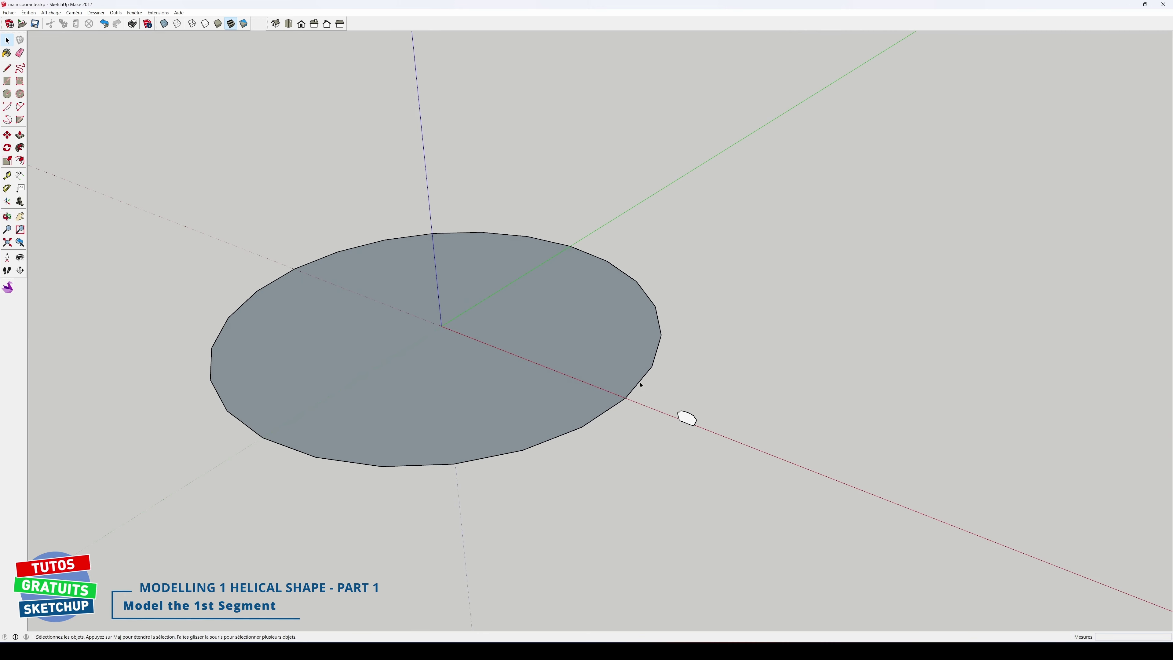
double_click(578, 352)
key("q")
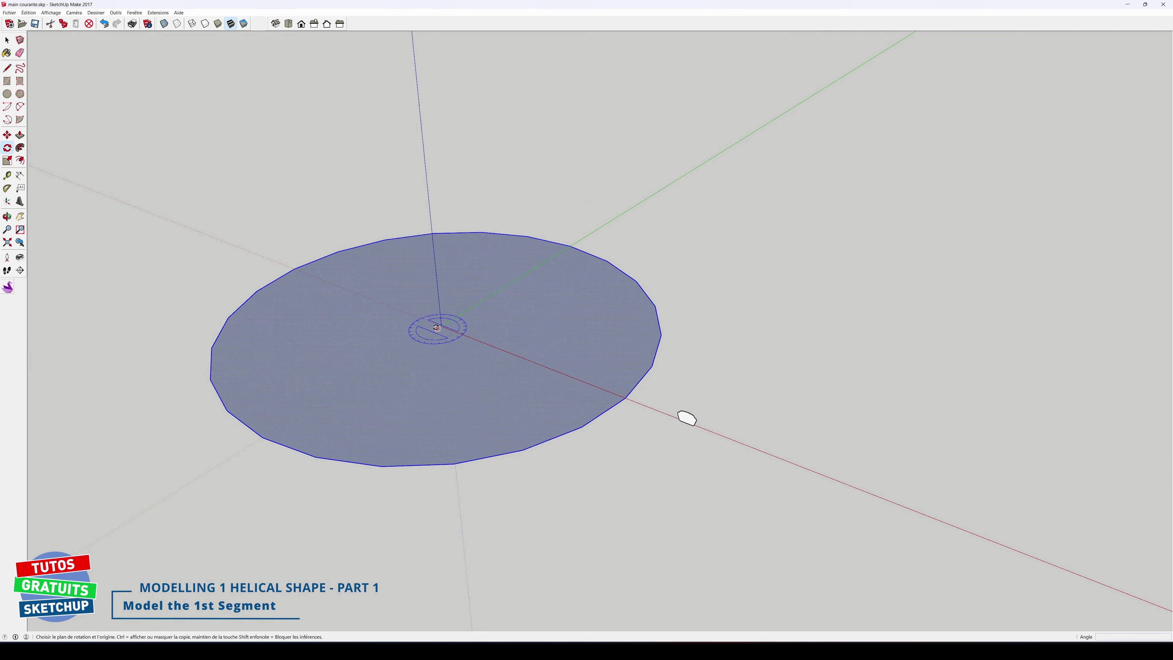
left_click(630, 391)
type("7,5")
key("Return")
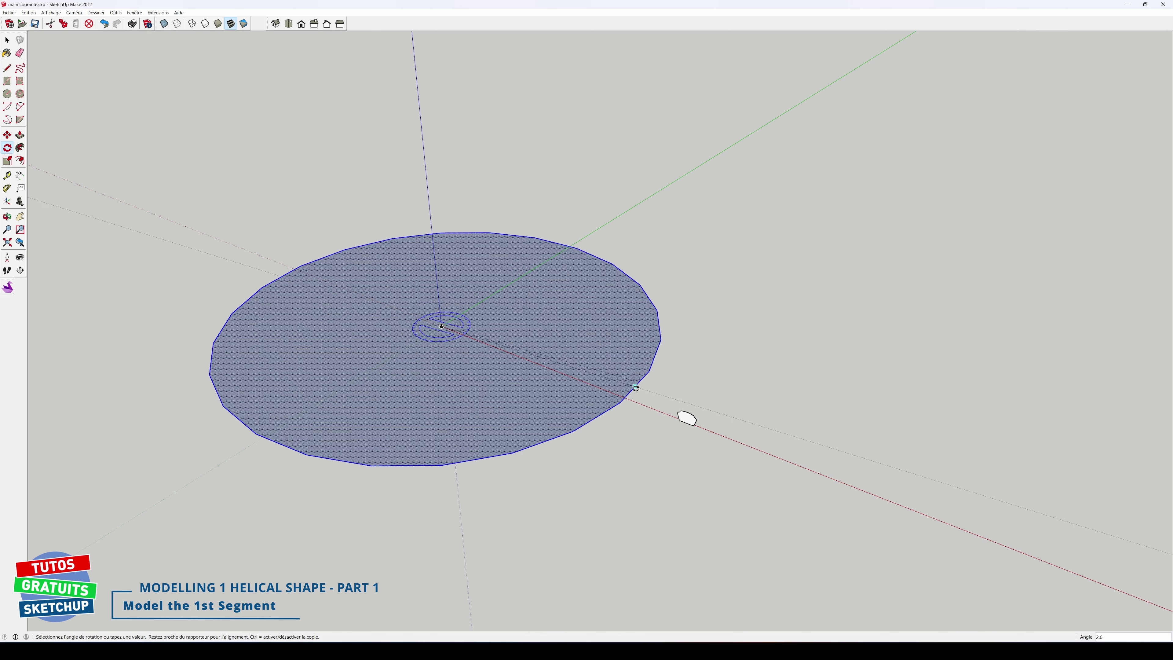
key("space")
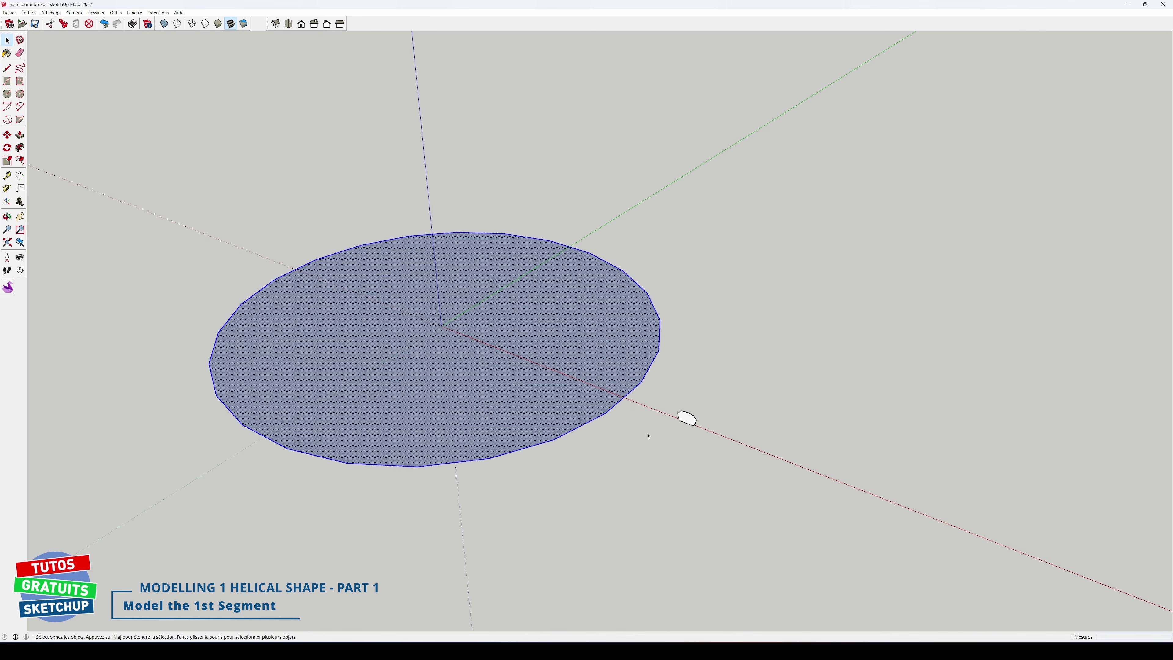
Draw two lines from the disc's centre to both ends of the edge segment crossing the red axis.
left_click(645, 442)
middle_click_drag(644, 444, 541, 470)
key("l")
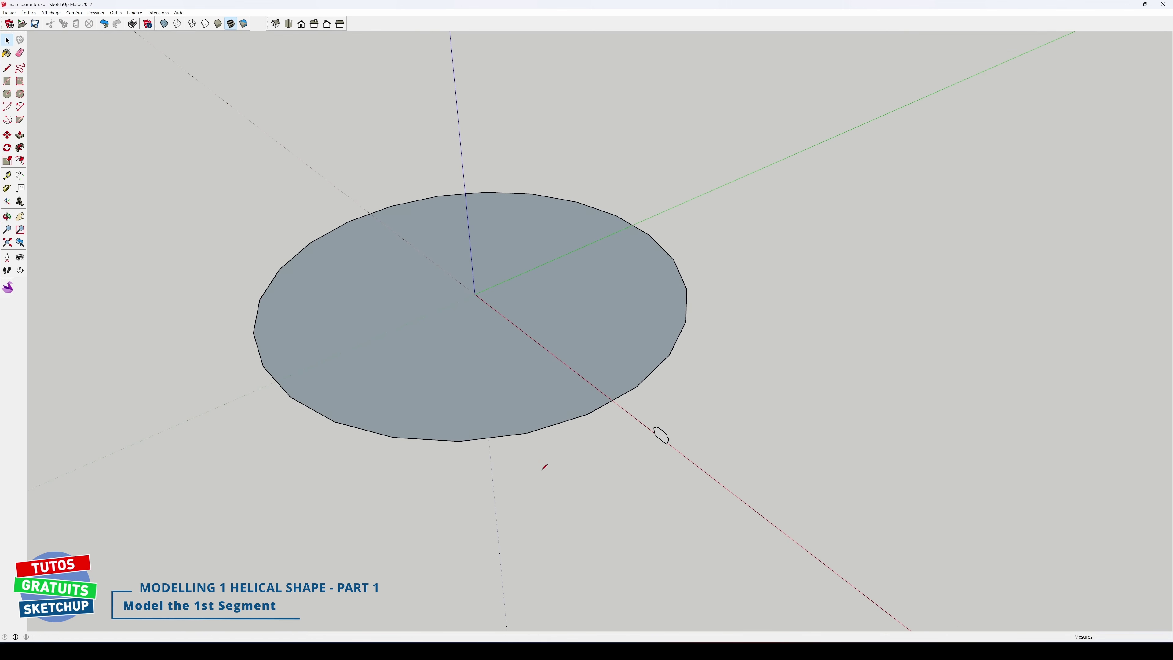
left_click(475, 294)
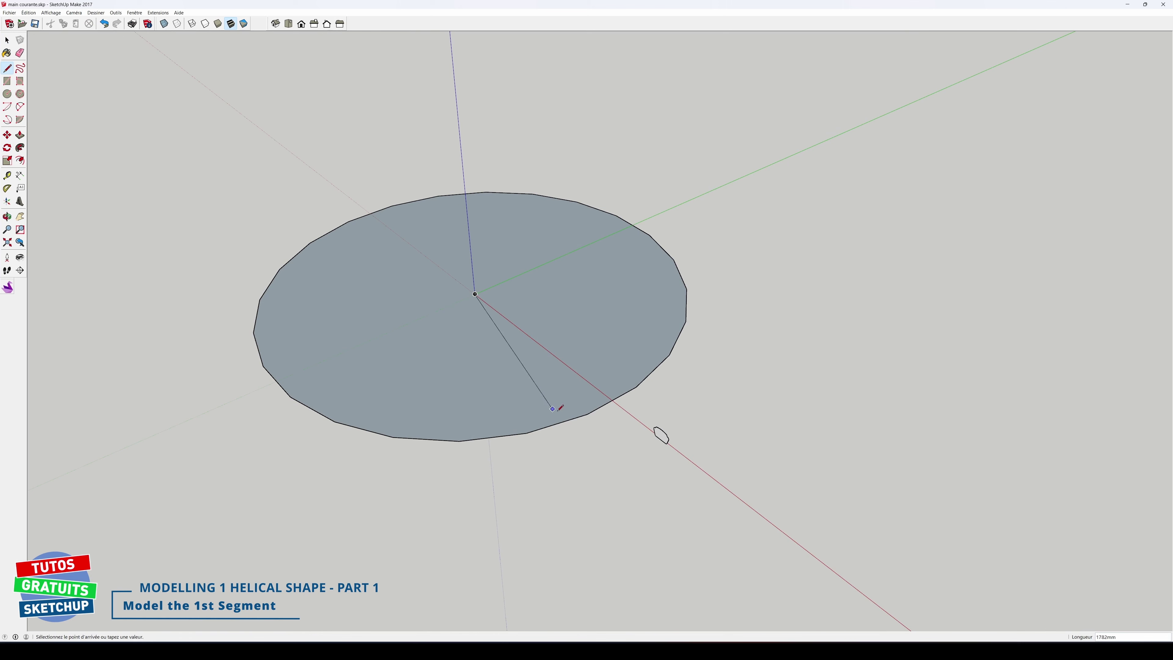
left_click(588, 414)
left_click(636, 387)
left_click(475, 293)
key("space")
Make a component from the handrail profile beside the disc.
middle_click_drag(624, 434, 670, 418)
scroll(672, 425, "up", 1)
left_click(672, 421)
right_click(670, 416)
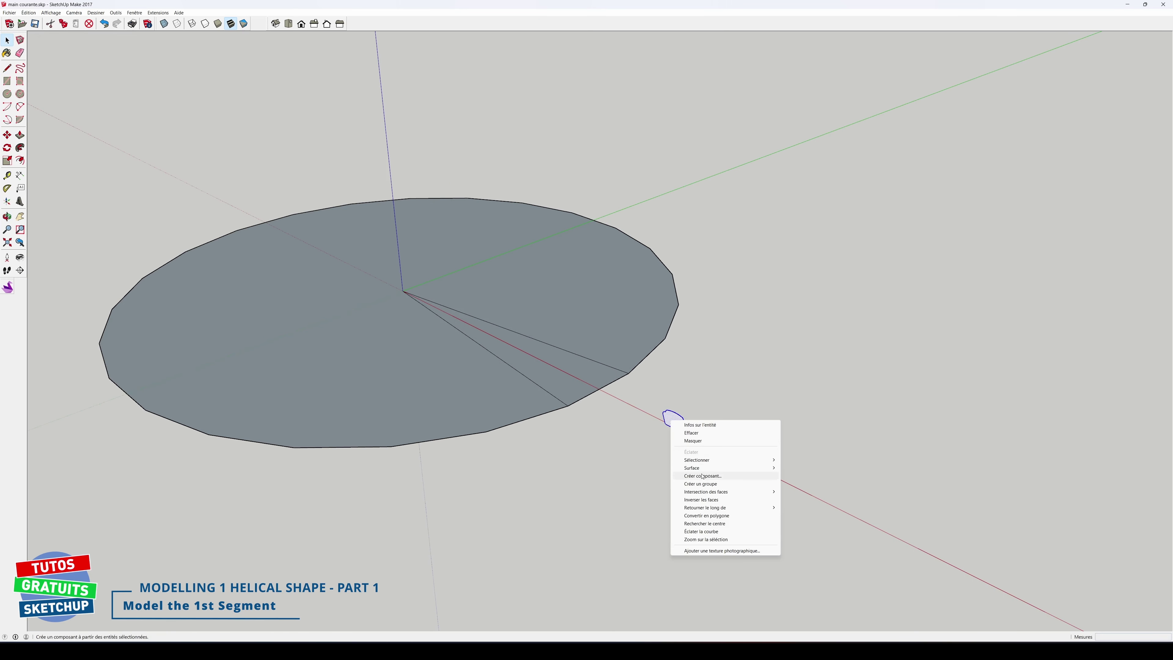
left_click(701, 476)
left_click(596, 377)
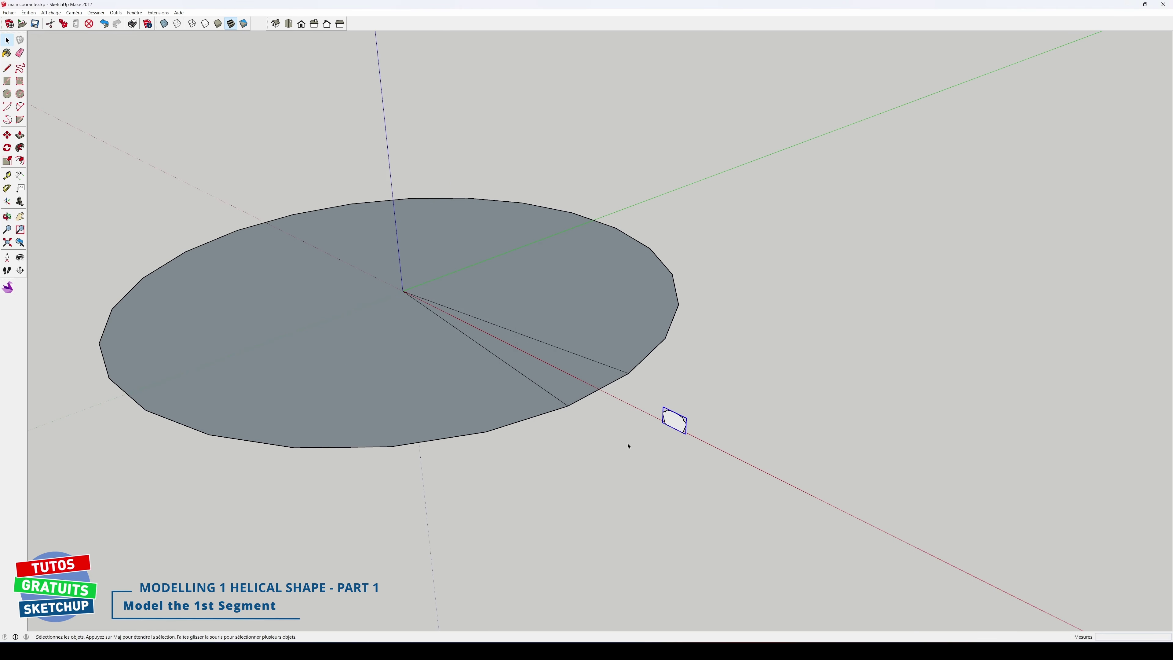
Move the profile component by its bottom midpoint onto the near outer corner of the disc's wedge.
scroll(628, 446, "up", 5)
key("m")
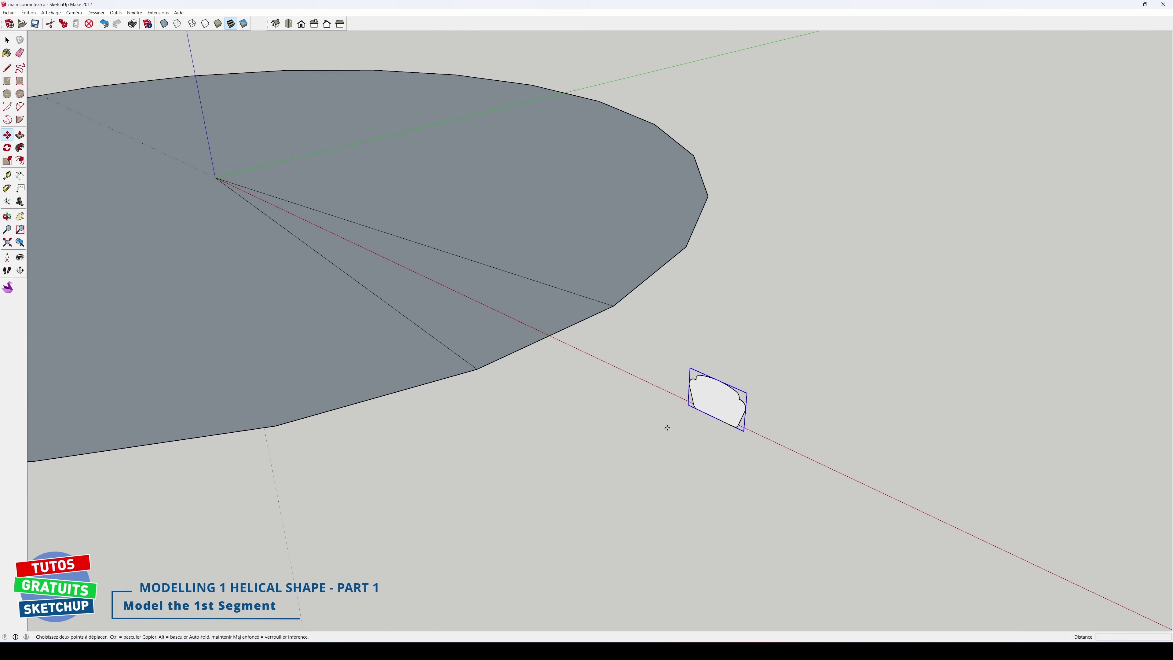
left_click(715, 417)
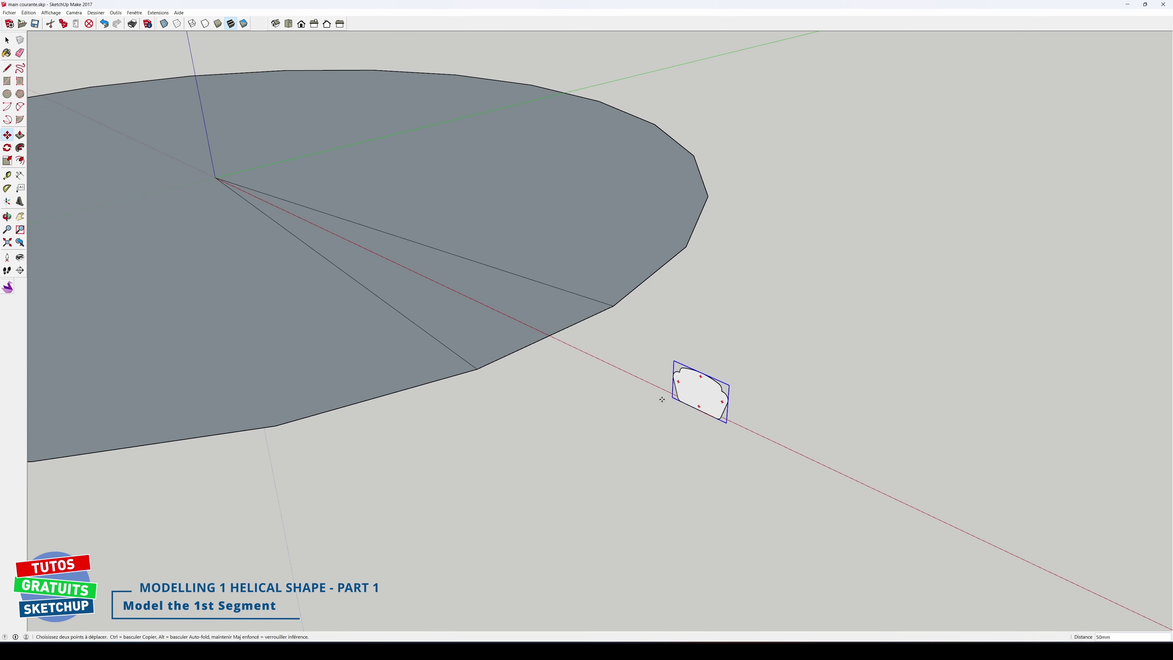
left_click(476, 368)
key("space")
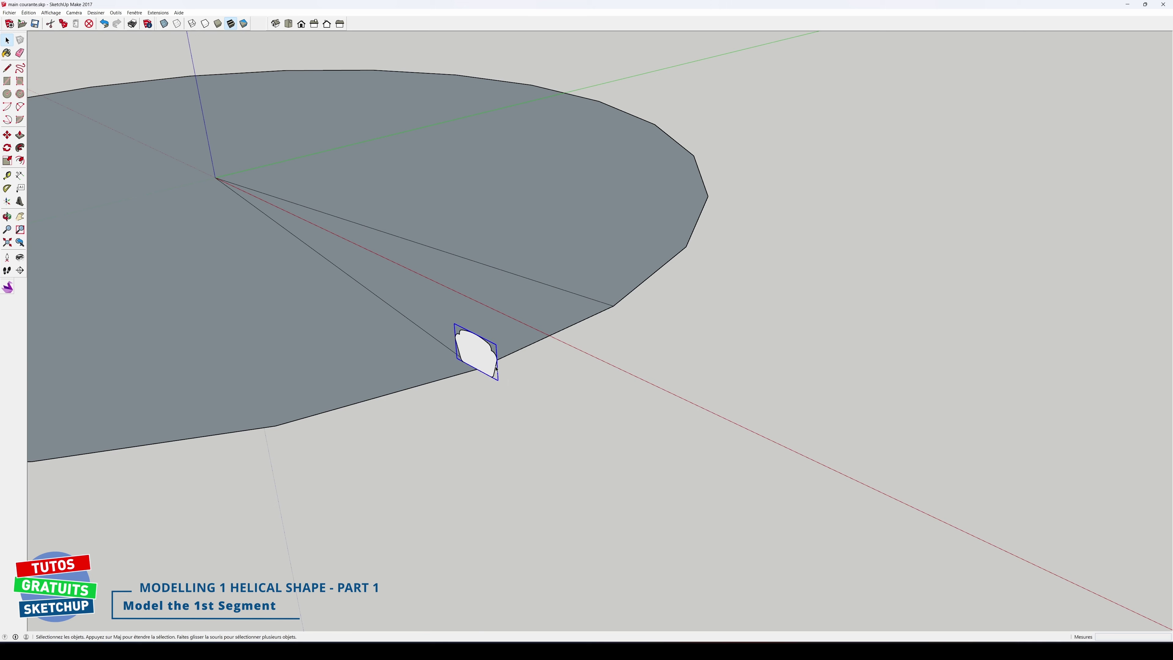
Inside the component, extrude the profile about 514 mm to the wedge's other outer corner with Push/Pull.
double_click(475, 354)
scroll(502, 373, "up", 2)
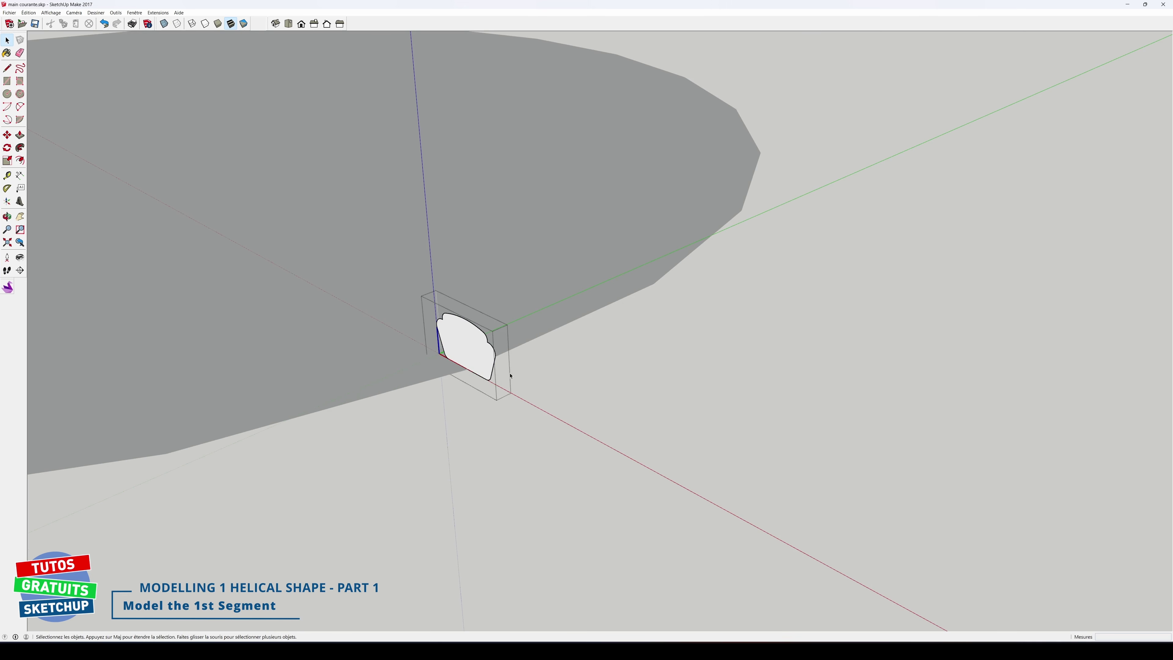
left_click(468, 355)
key("p")
left_click(469, 355)
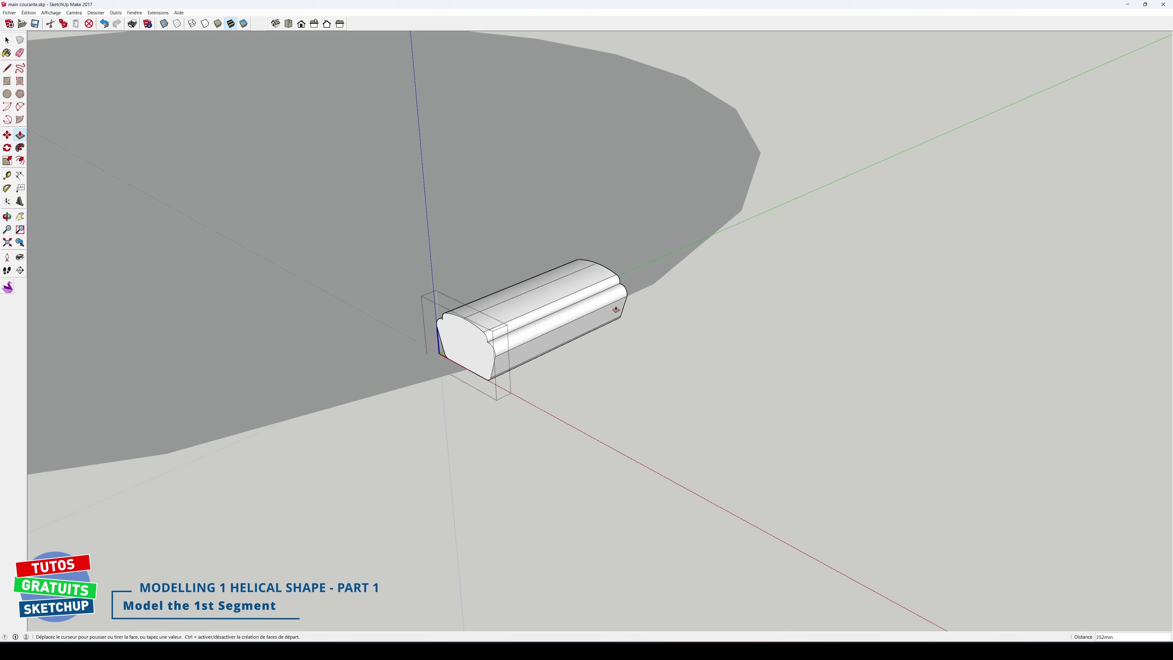
left_click(653, 287)
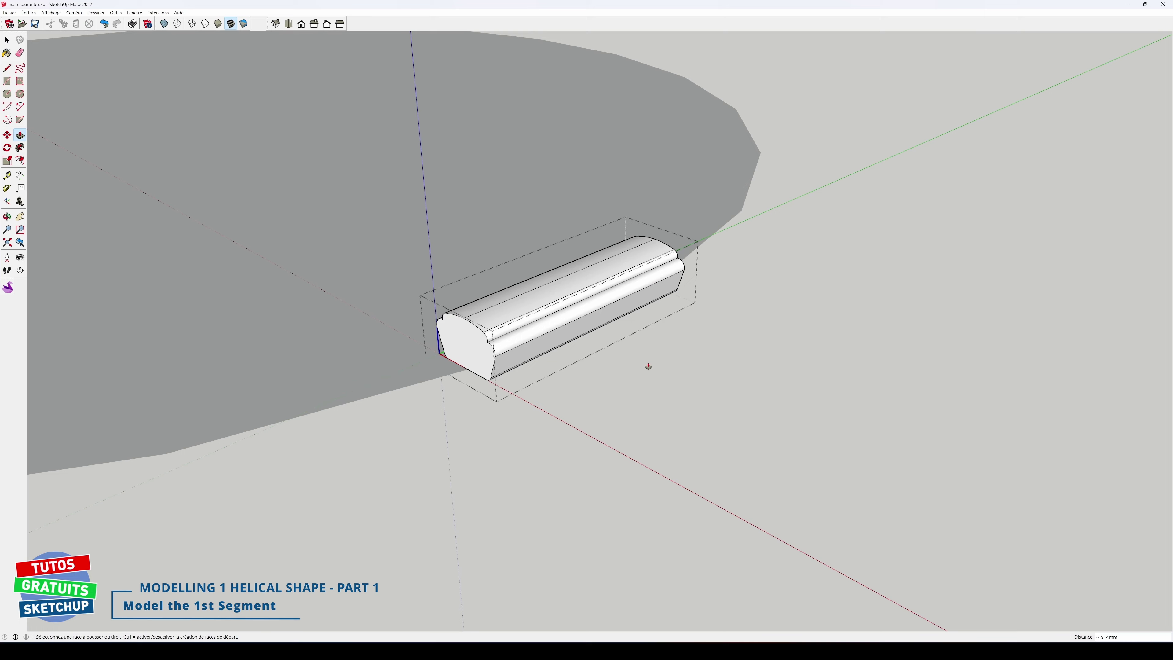
middle_click_drag(648, 366, 498, 348)
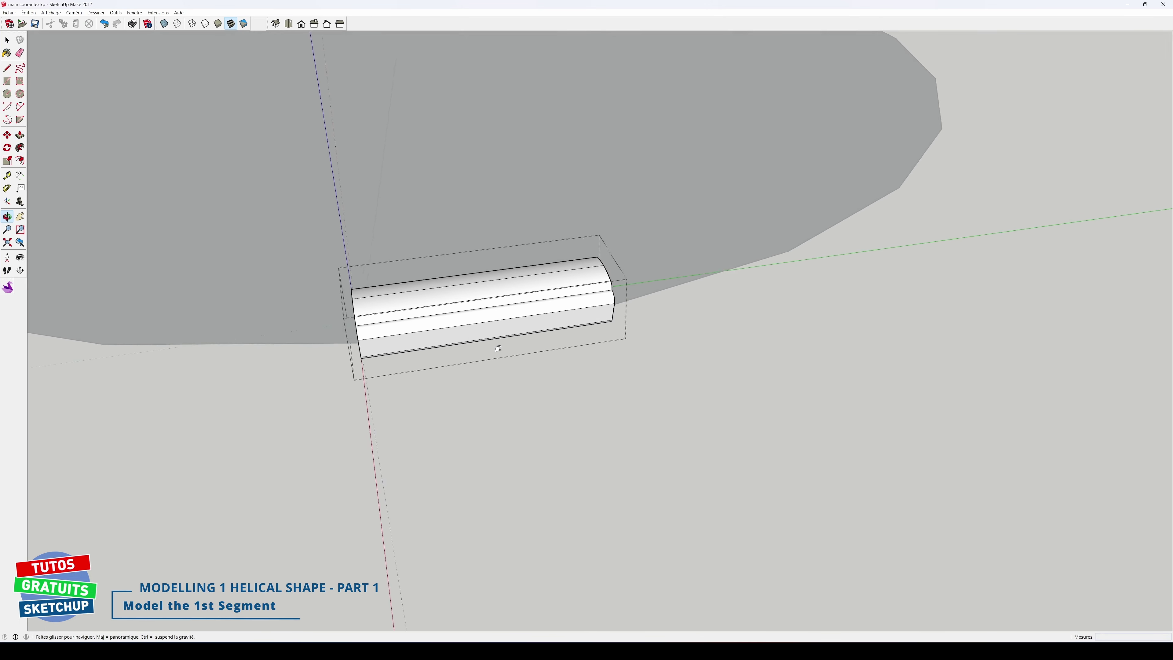
left_click_drag(498, 349, 536, 390)
key("space")
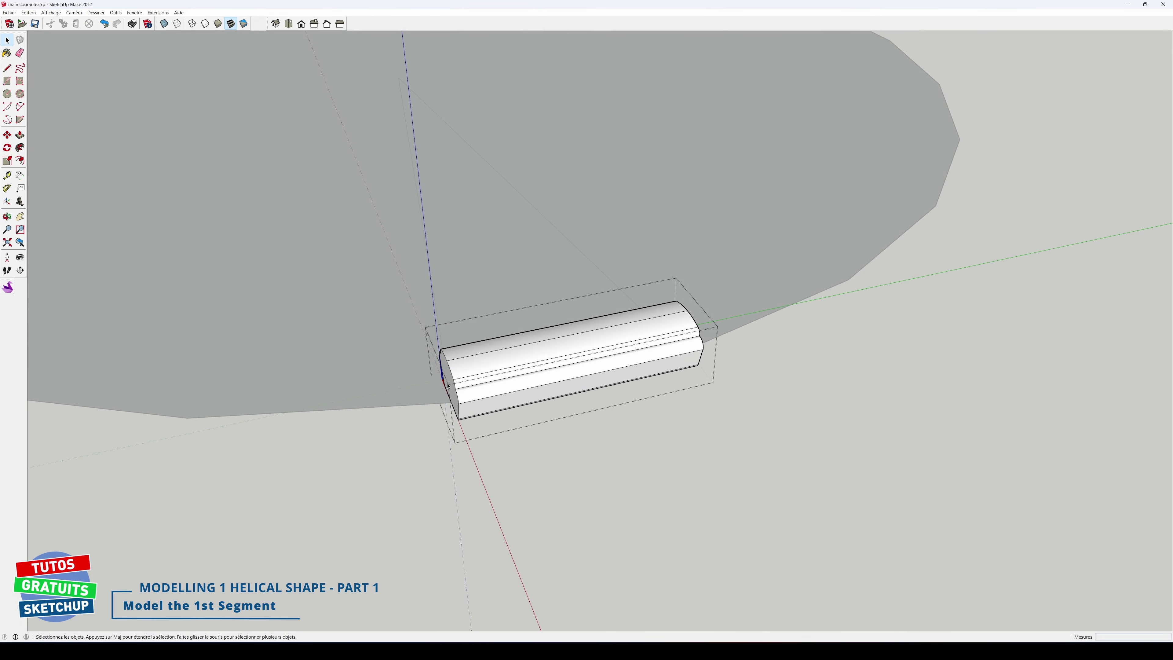
Rotate the segment's end face on the near wedge corner 7.5° about its bottom midpoint to align with the wedge's radial line.
middle_click_drag(524, 280, 456, 287)
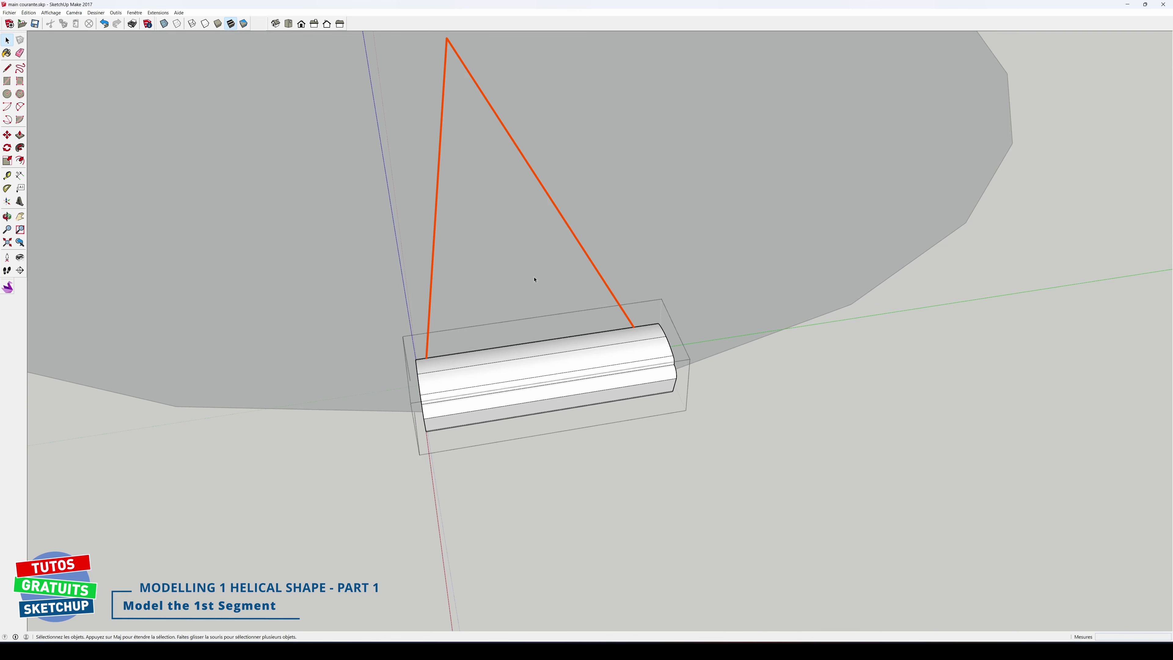
left_click_drag(401, 350, 462, 441)
middle_click_drag(464, 440, 552, 420)
scroll(462, 439, "up", 5)
key("q")
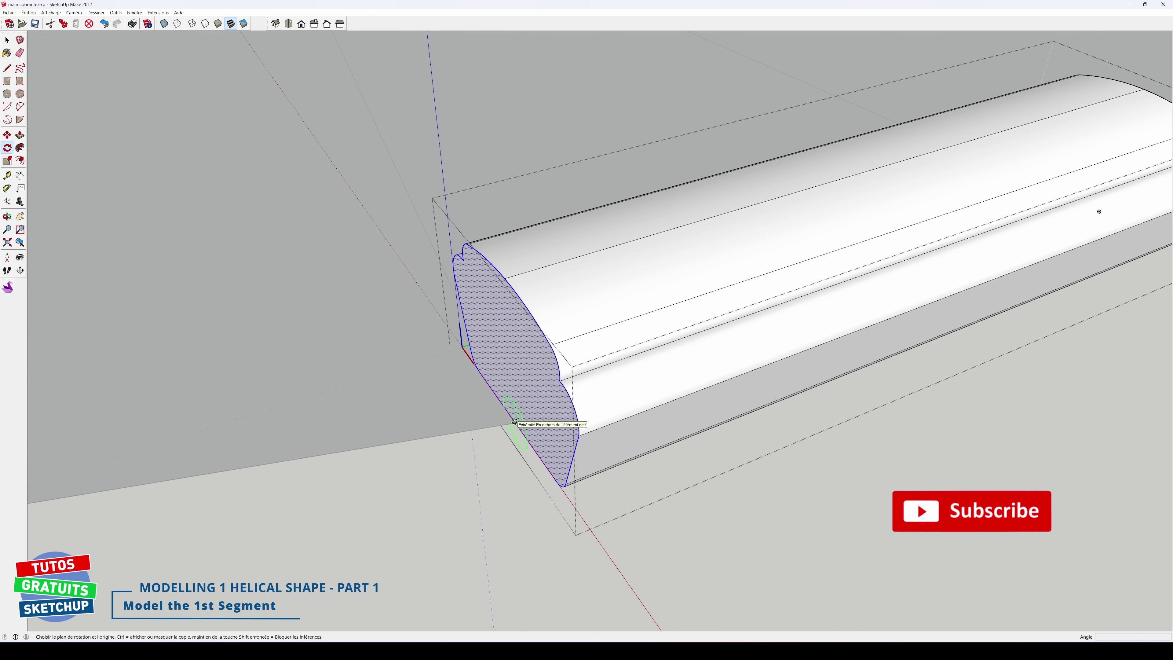
left_click(516, 423)
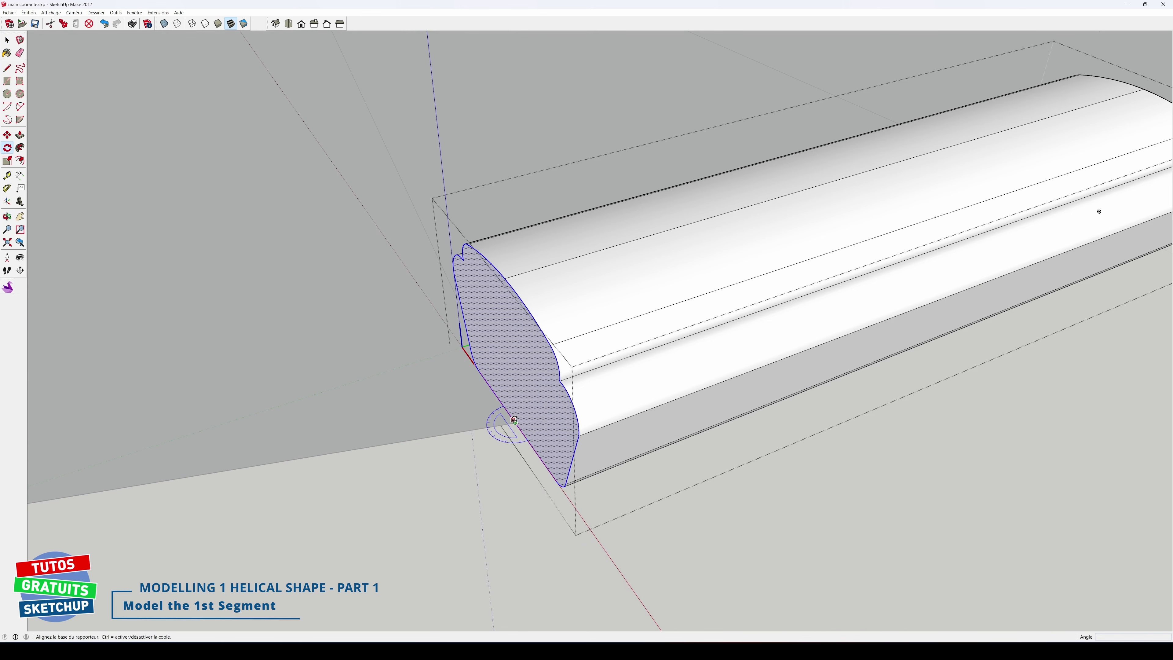
left_click(486, 380)
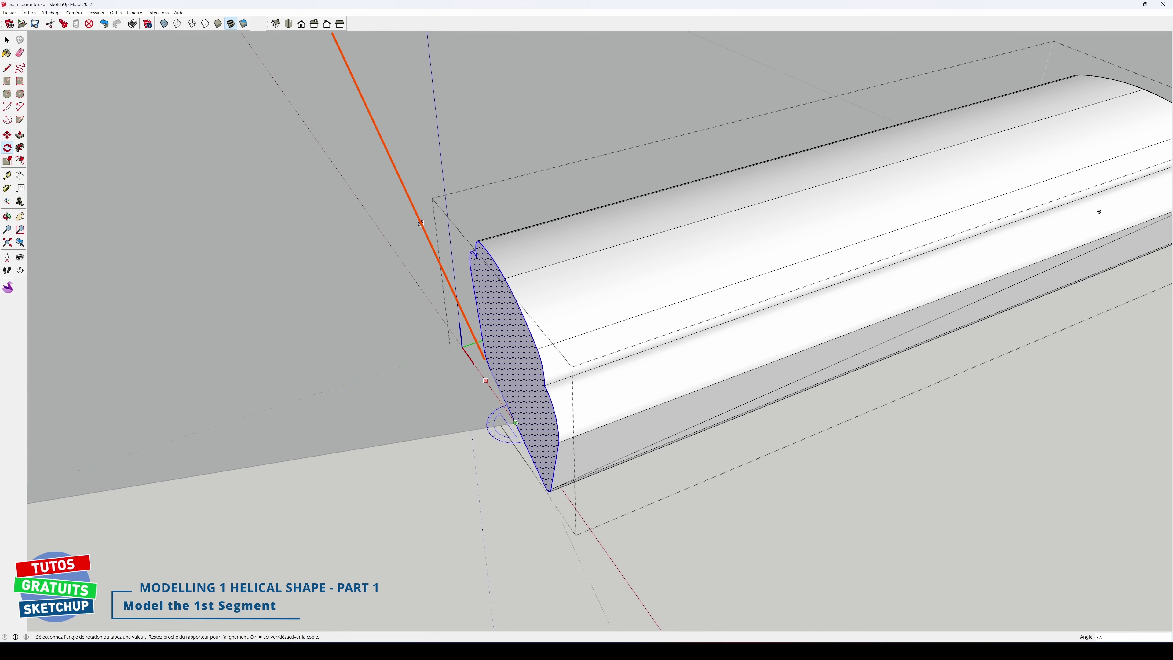
left_click(421, 223)
key("space")
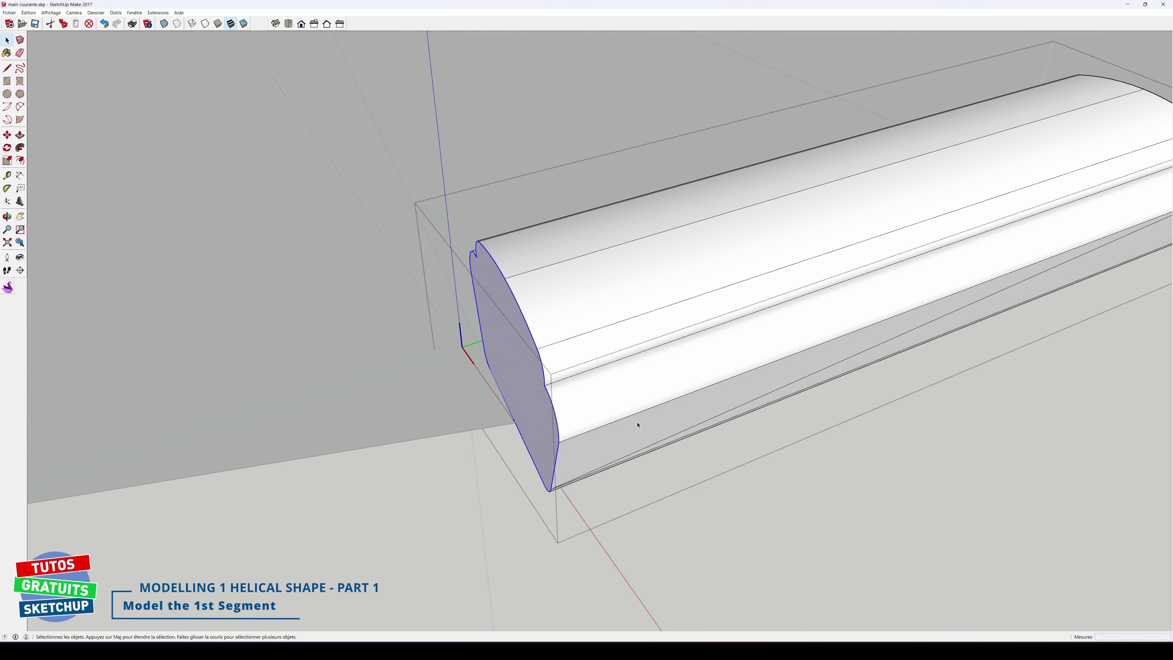
Rotate the segment's opposite end face 7.5° about its bottom midpoint to align with the wedge's other radial line.
scroll(637, 425, "down", 4)
middle_click_drag(686, 424, 591, 272, "shift")
scroll(438, 396, "down", 1)
left_click(590, 339)
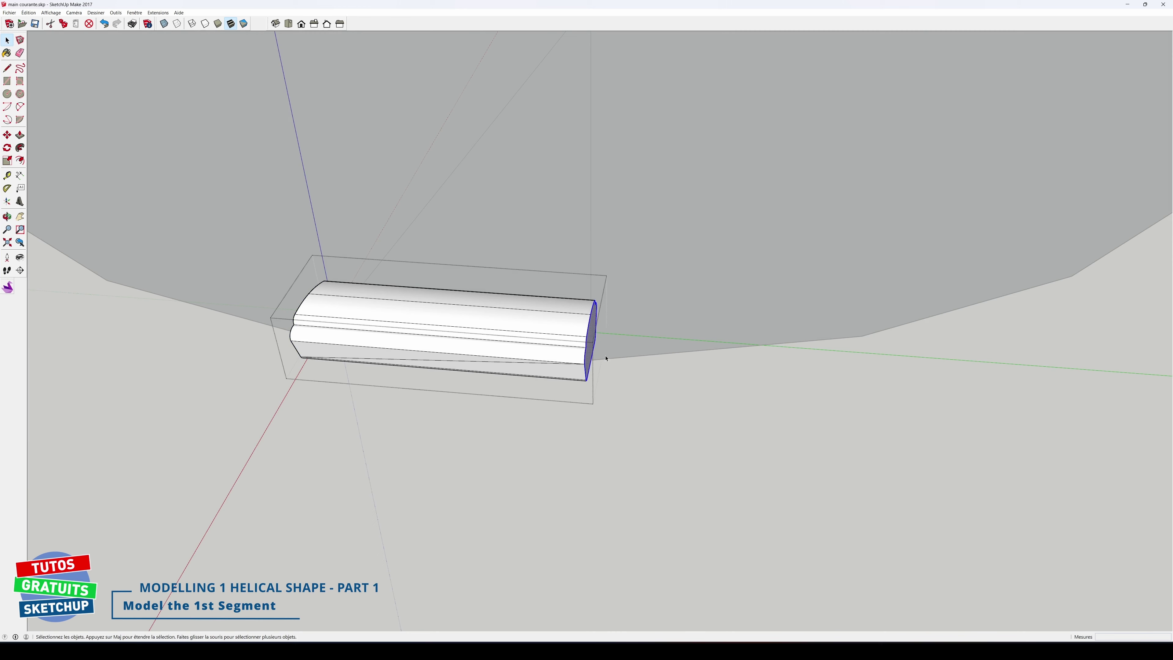
scroll(618, 367, "up", 3)
key("q")
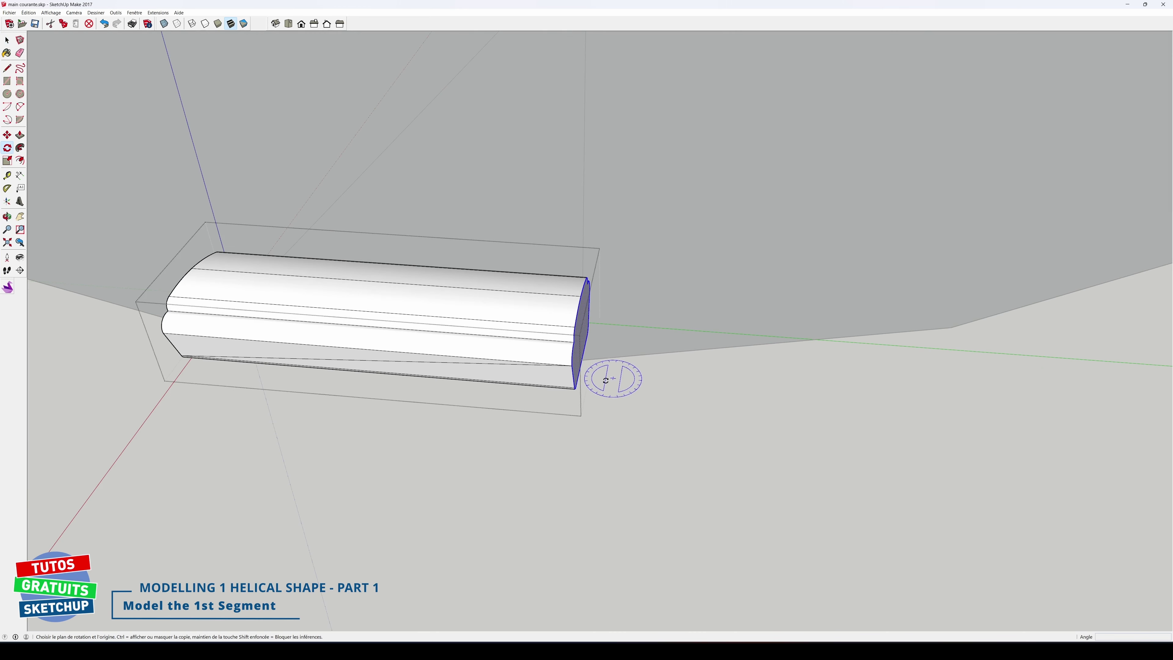
scroll(607, 375, "up", 4)
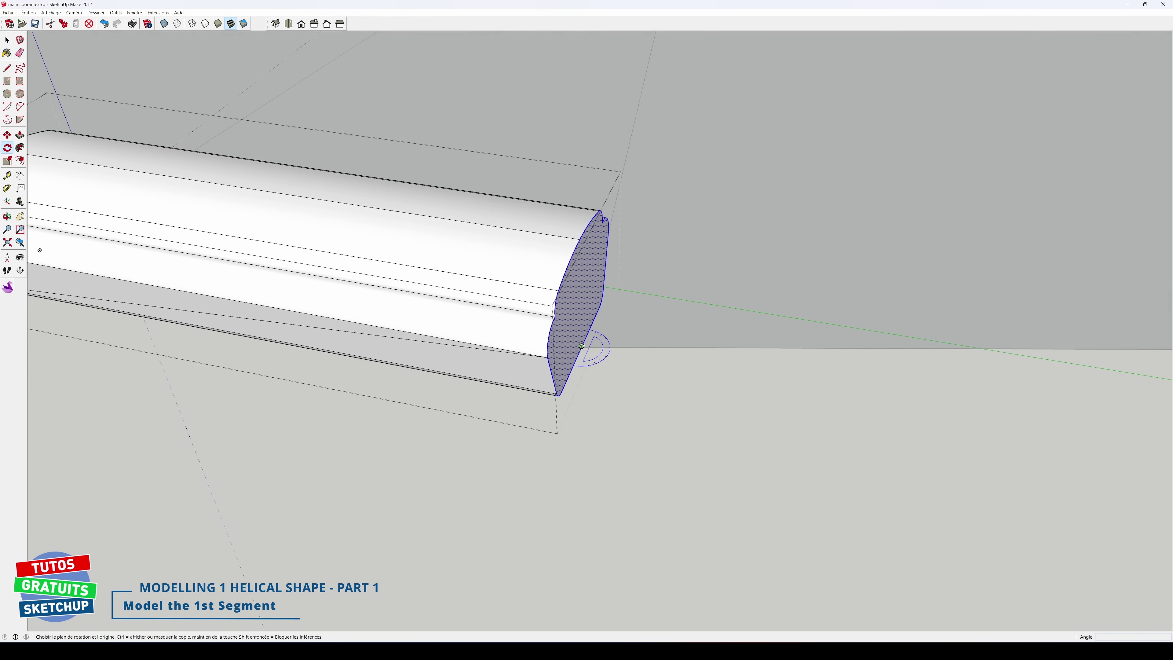
left_click(583, 343)
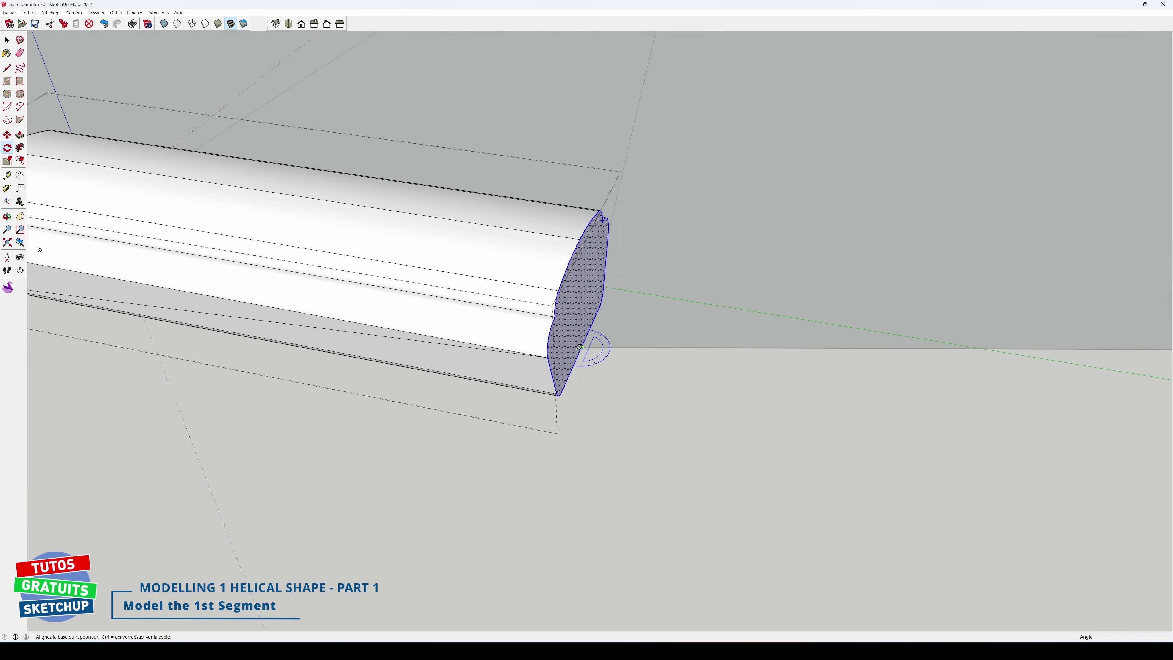
left_click(593, 323)
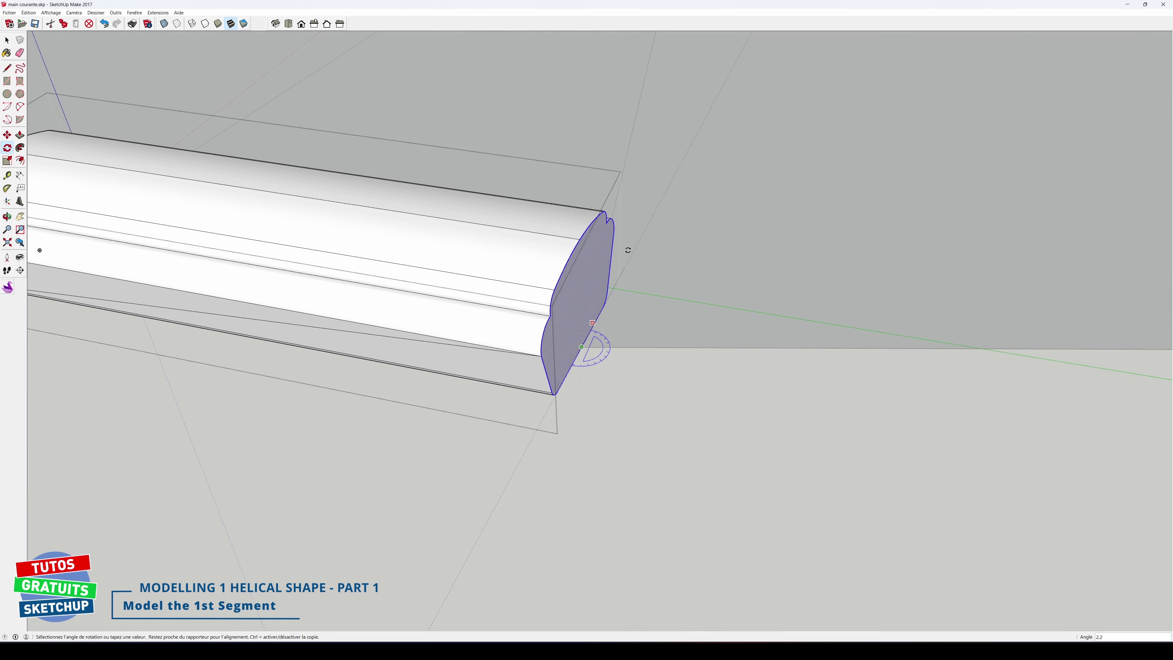
left_click(627, 154)
key("space")
Delete both end faces of the segment inside the component, leaving it open at each end.
left_click(586, 299)
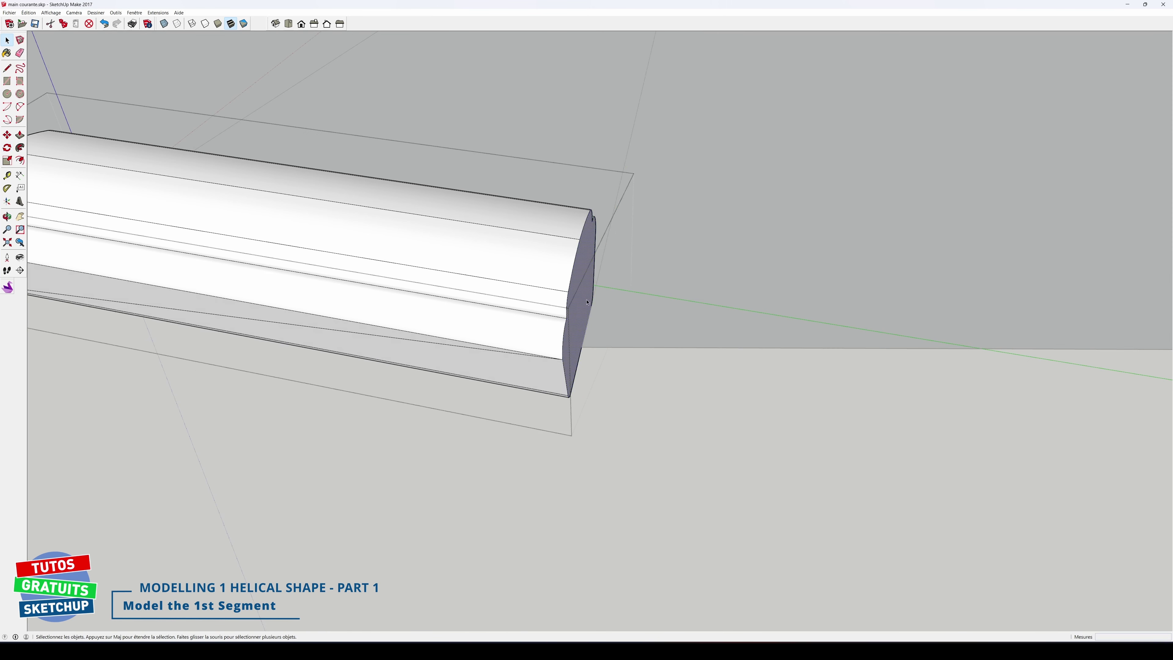
left_click(403, 391)
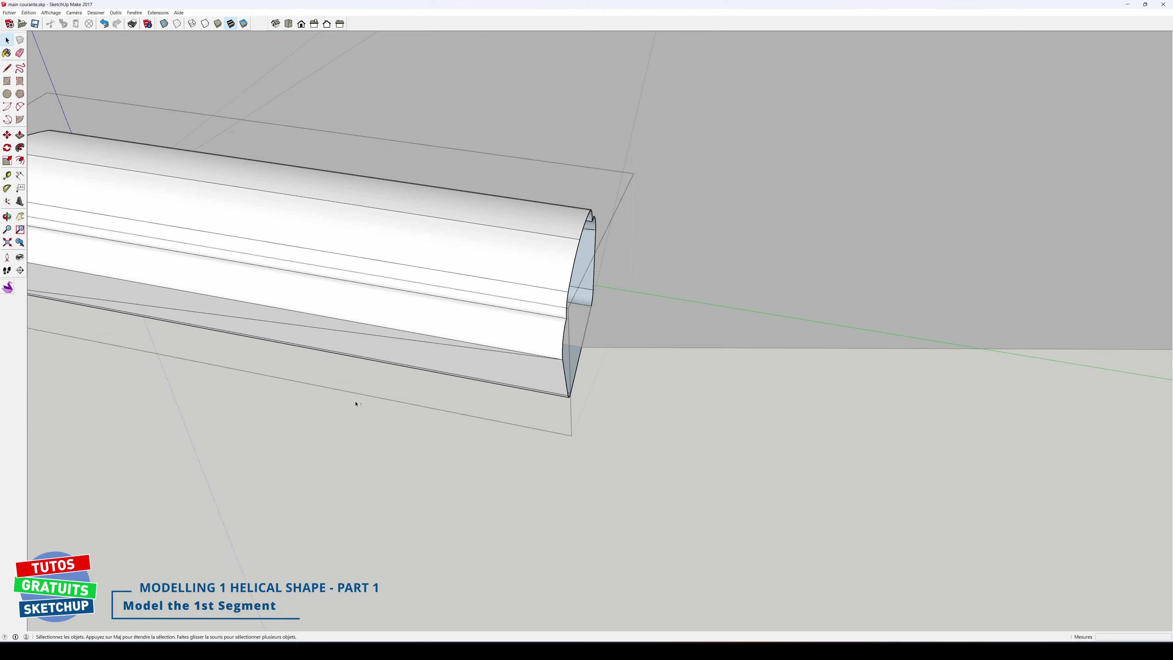
middle_click_drag(356, 403, 562, 363)
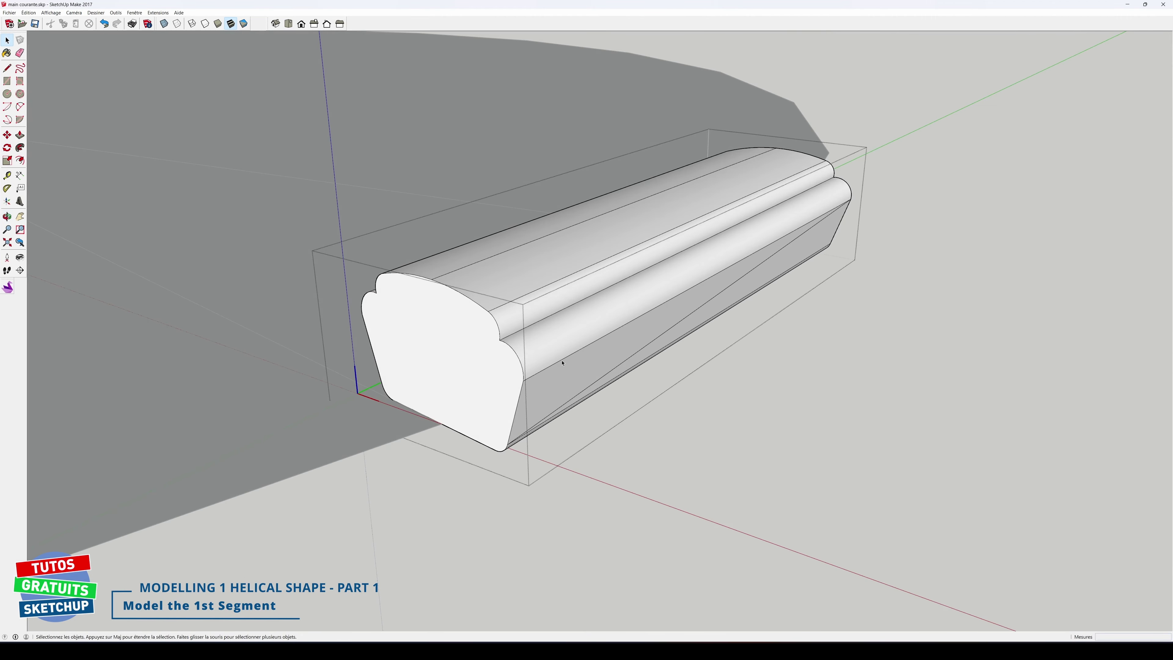
left_click(473, 383)
key("Delete")
middle_click_drag(703, 389, 819, 419)
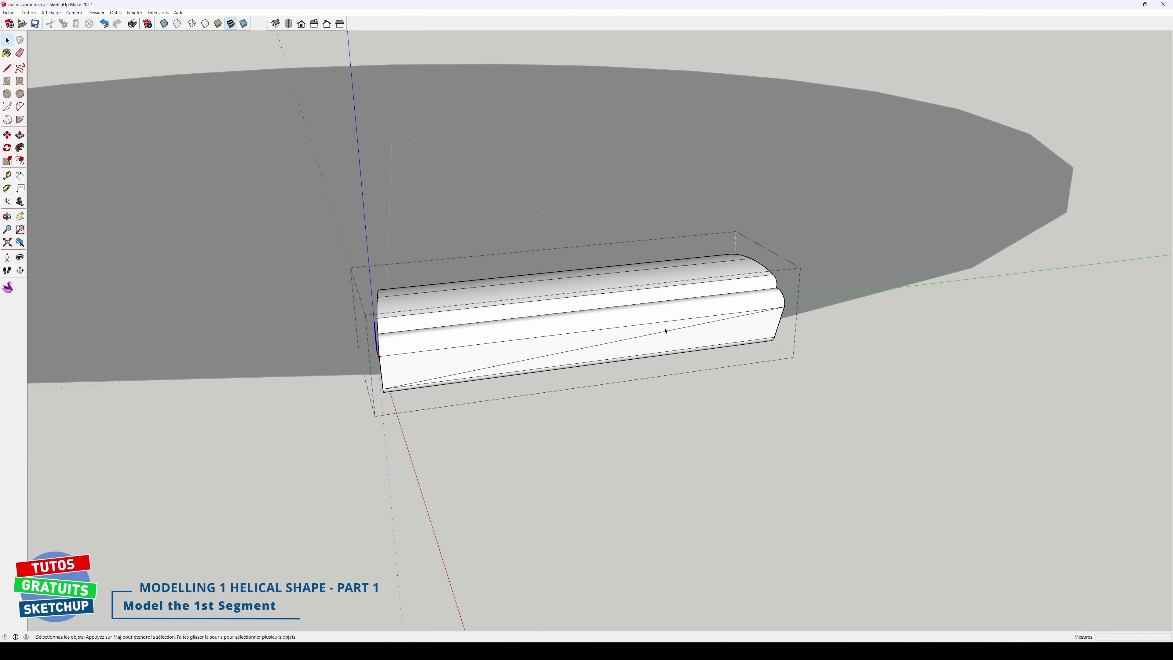
Switch to the Calculator, compute the rise per segment as 2500/24, and close it again.
middle_click_drag(665, 331, 492, 309)
mouse_move(606, 325)
middle_mouse_down()
mouse_move(503, 301)
mouse_move(602, 319)
middle_mouse_up()
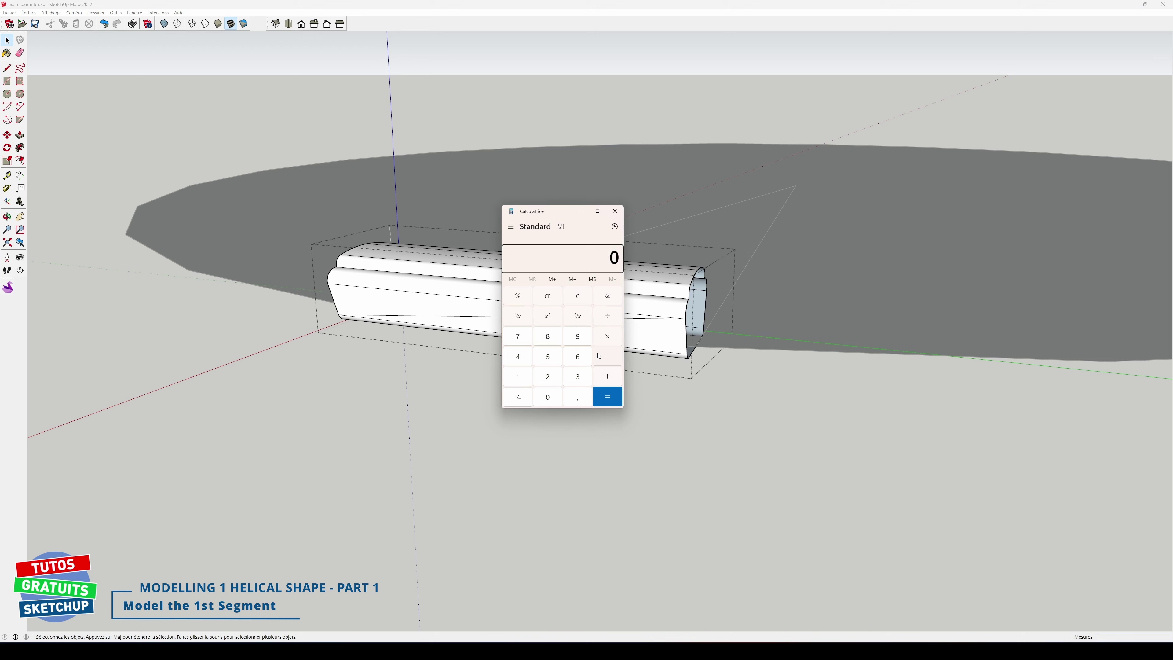
type("2500/24")
key("Return")
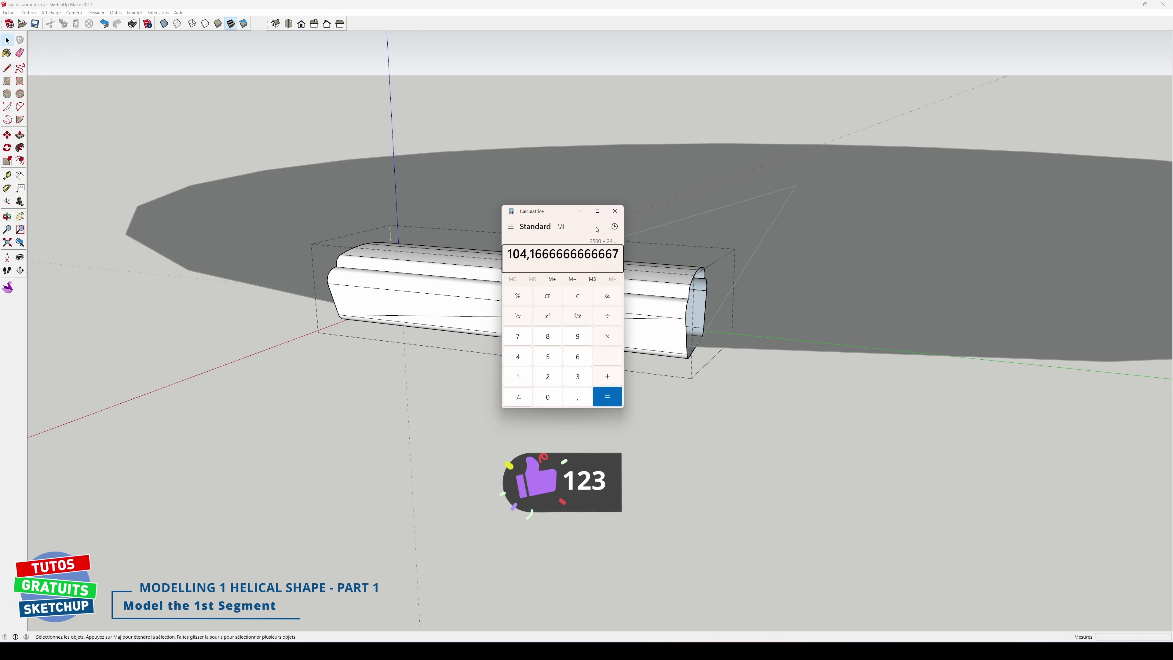
left_click(615, 211)
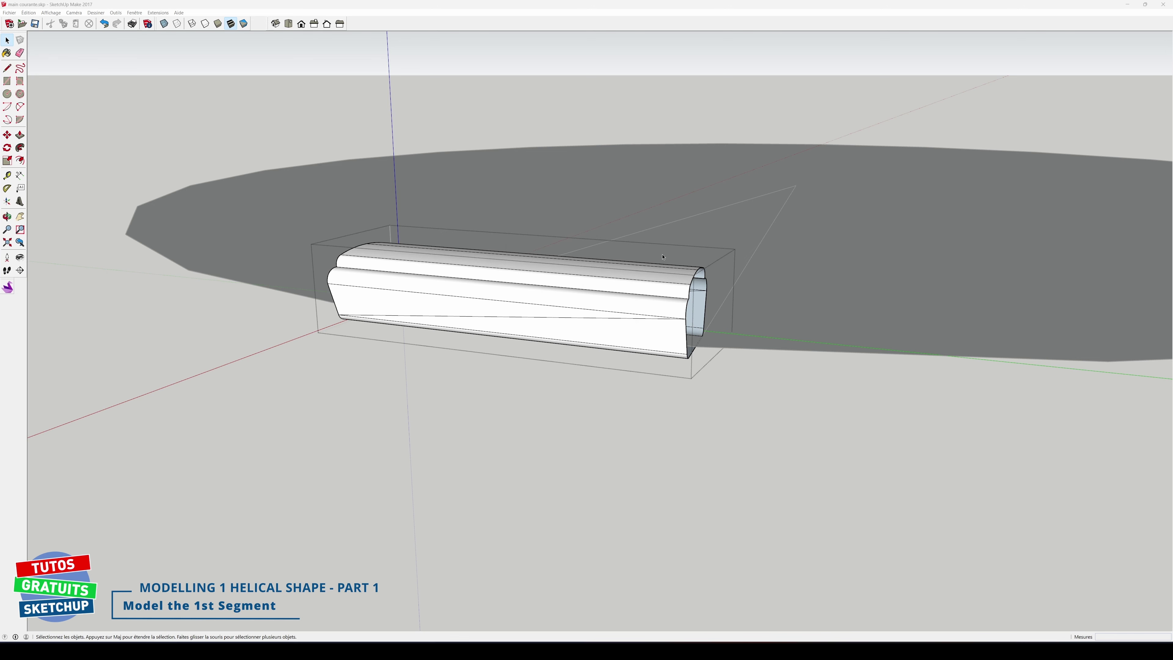
Move the outline of the segment's far open end up 104.17 mm along the blue axis and leave the component.
left_click_drag(661, 267, 719, 366)
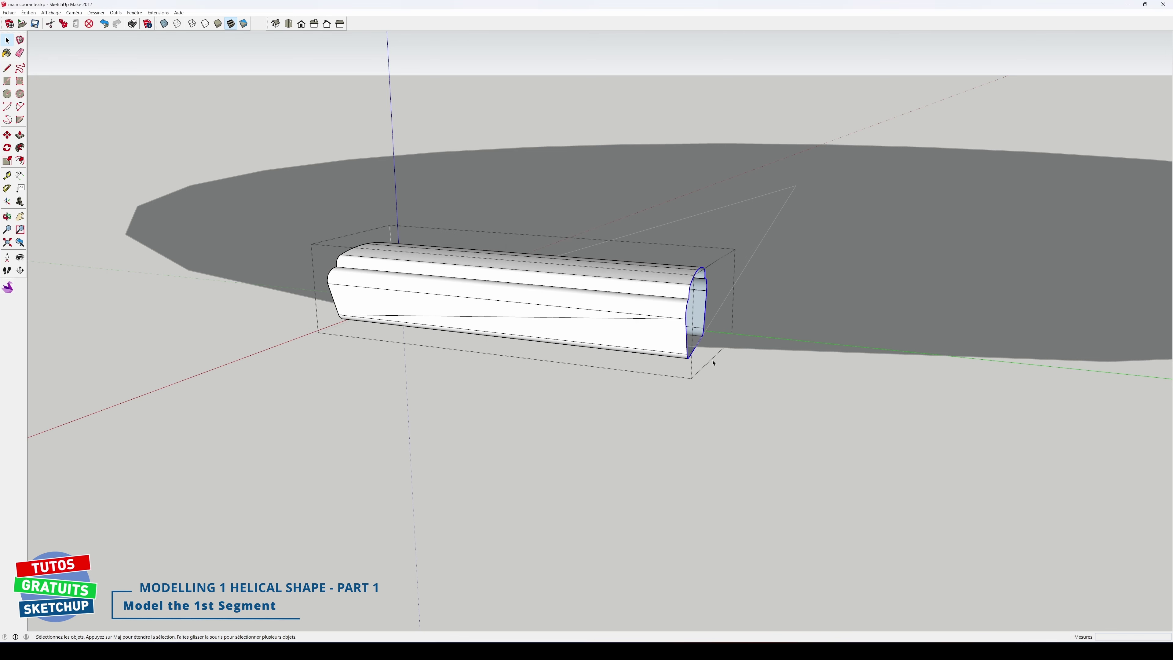
key("m")
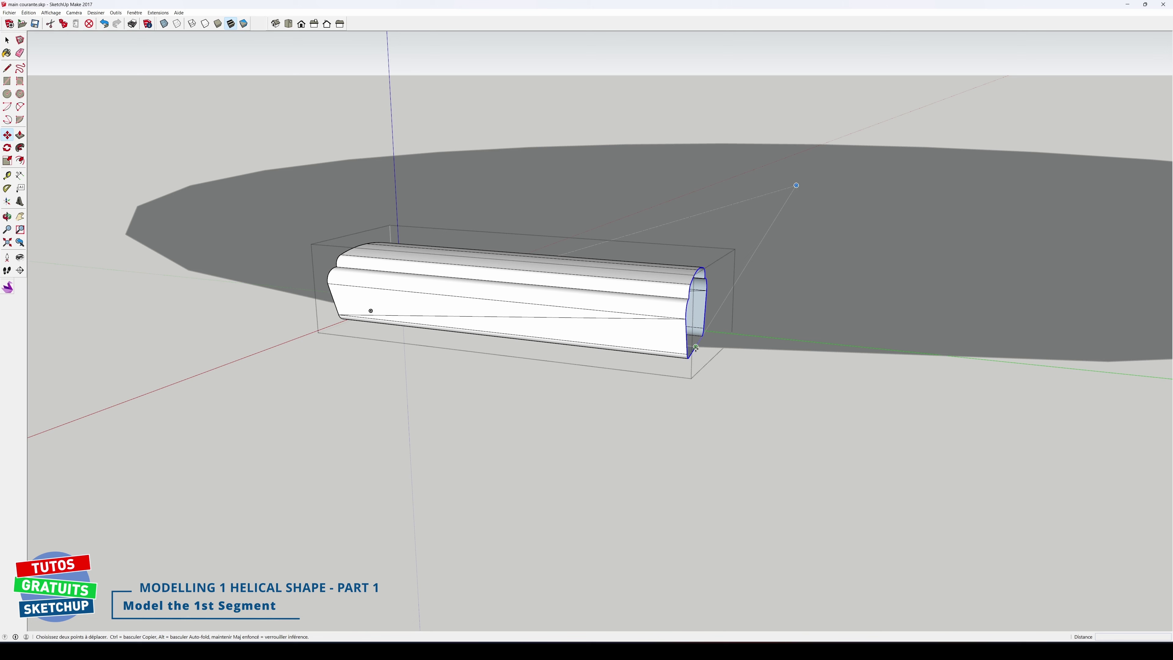
left_click(696, 347)
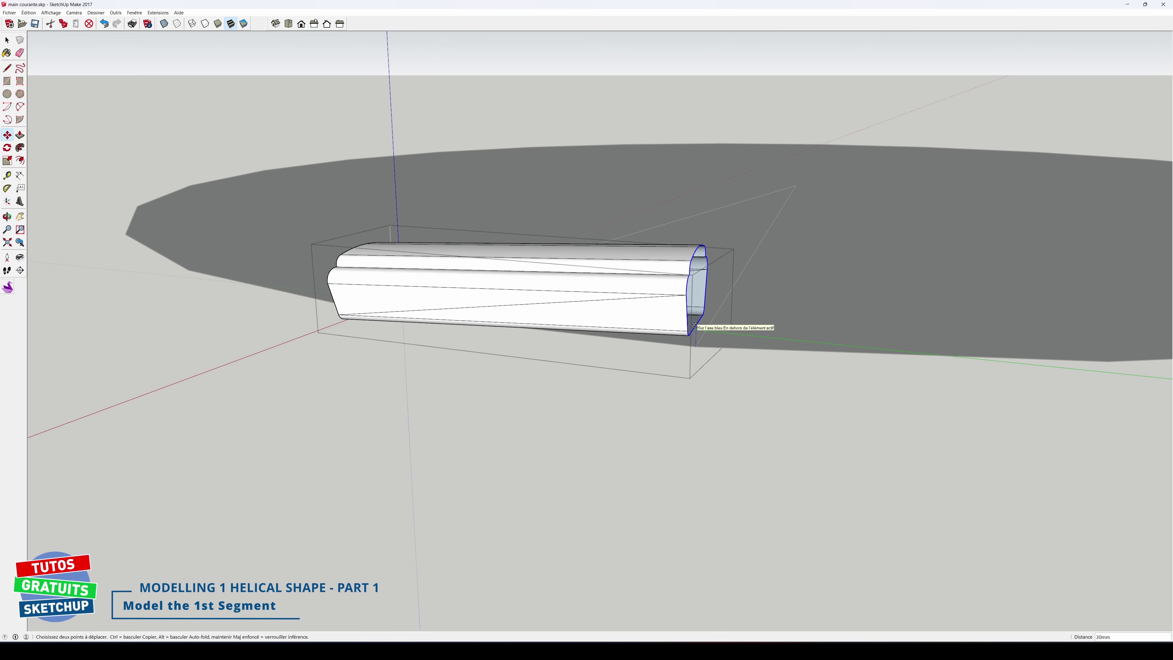
left_click(696, 315)
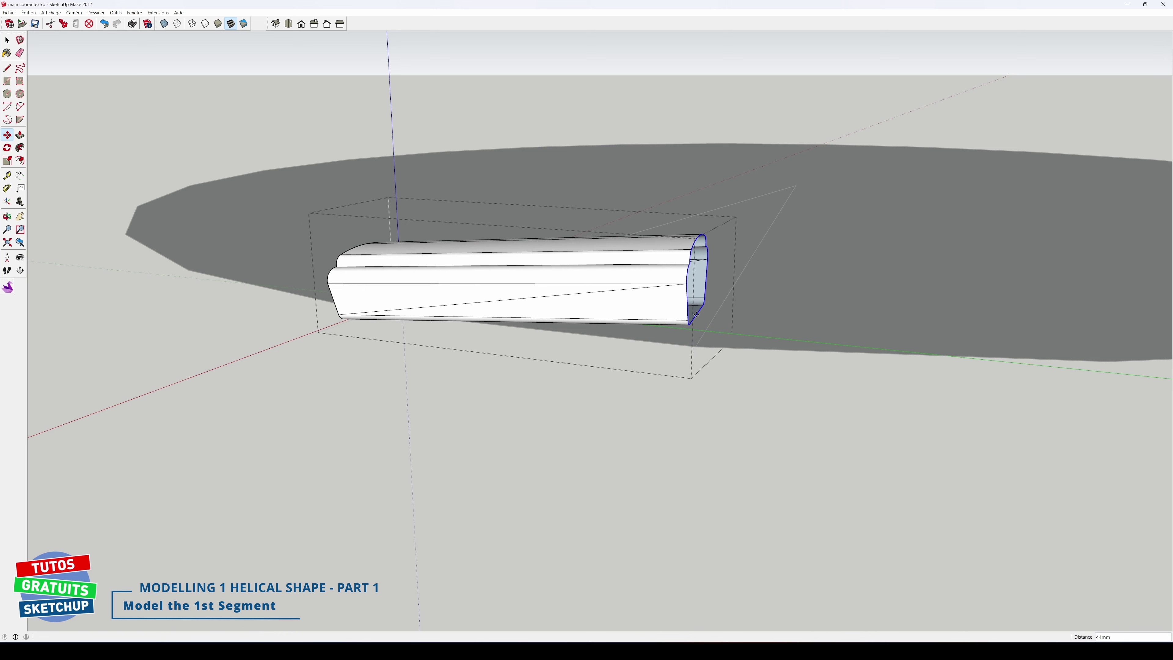
key("Escape")
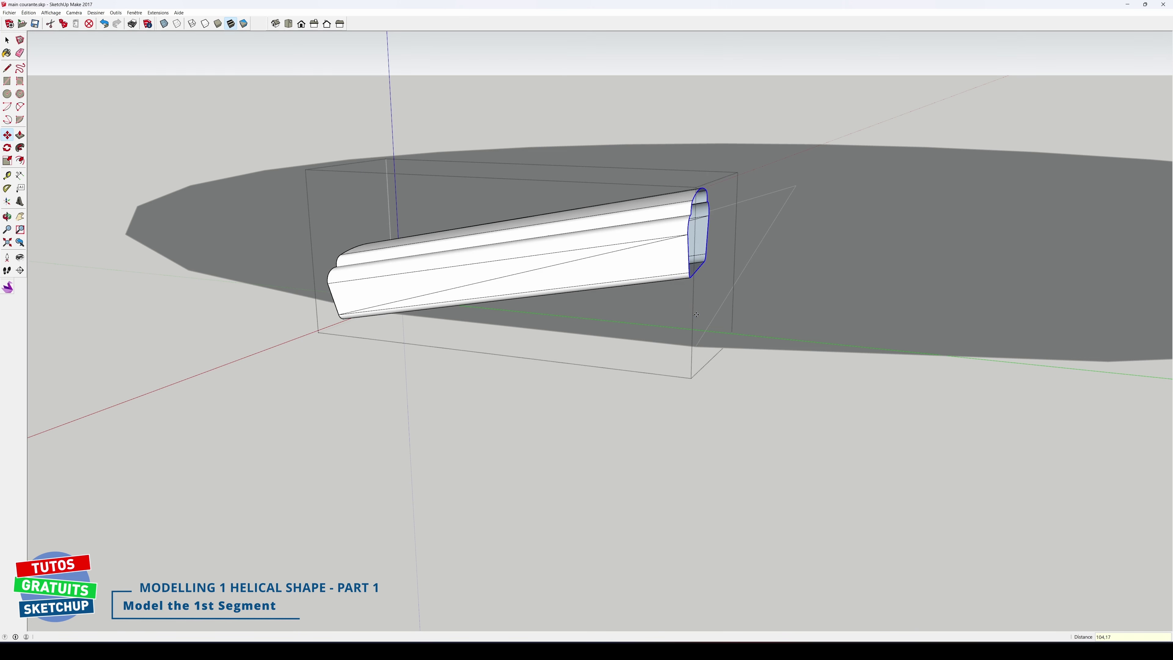
key("space")
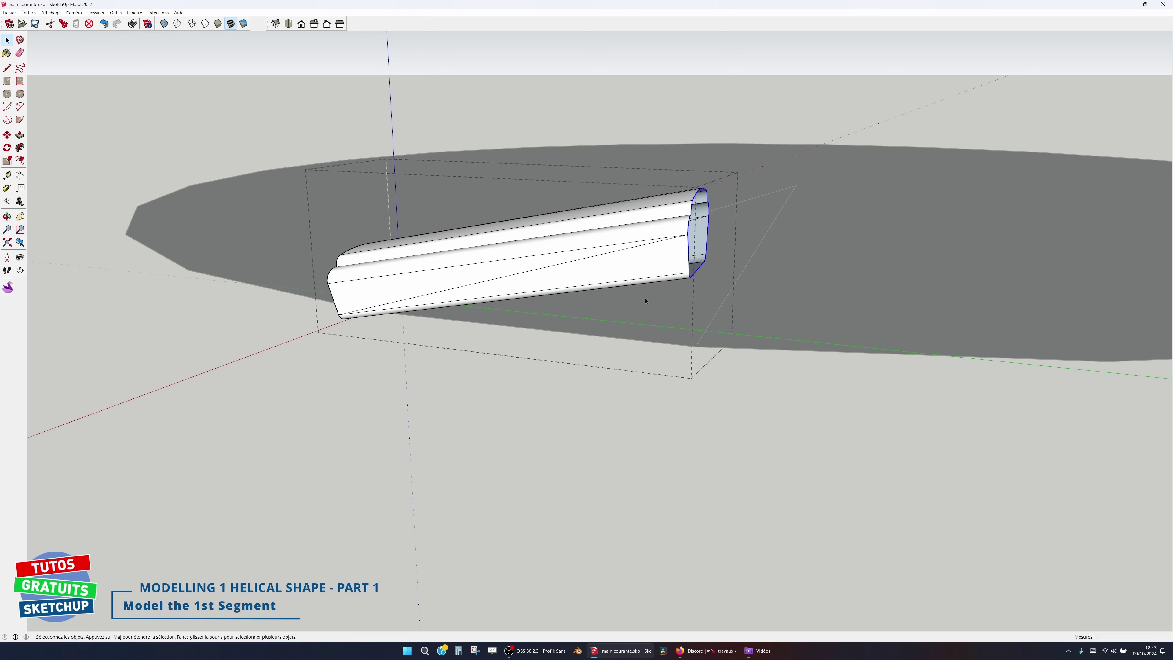
left_click(604, 397)
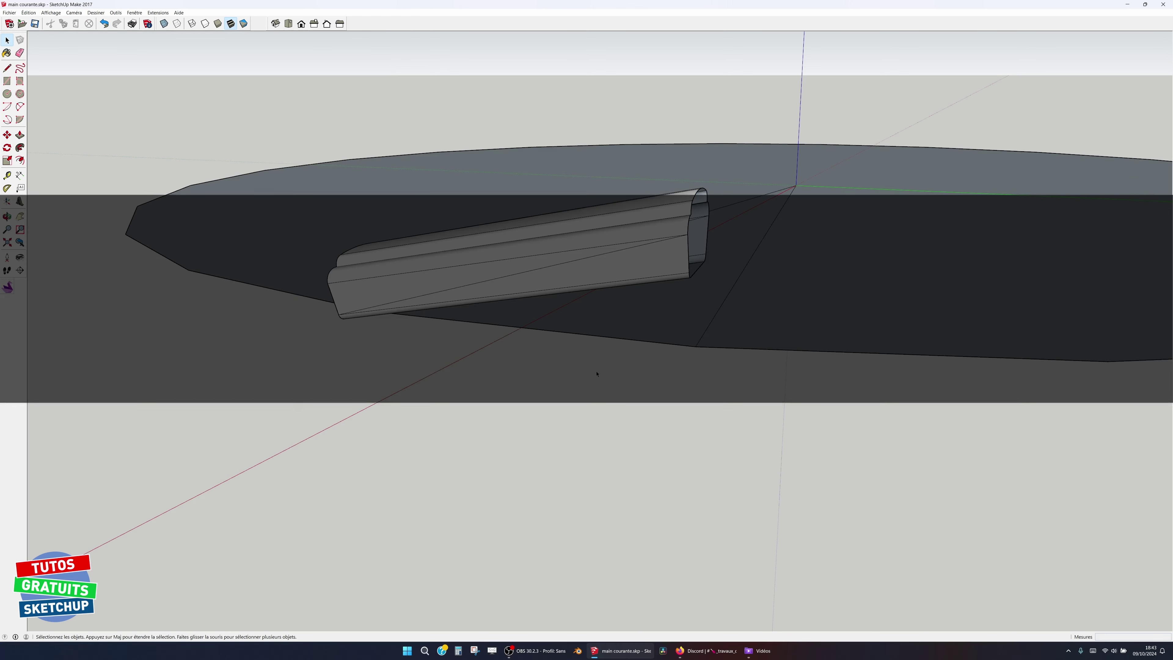
Rotate-copy the segment component 15° about the disc's centre, multiplying it to five copies around the edge.
middle_click_drag(597, 373, 810, 420, "shift")
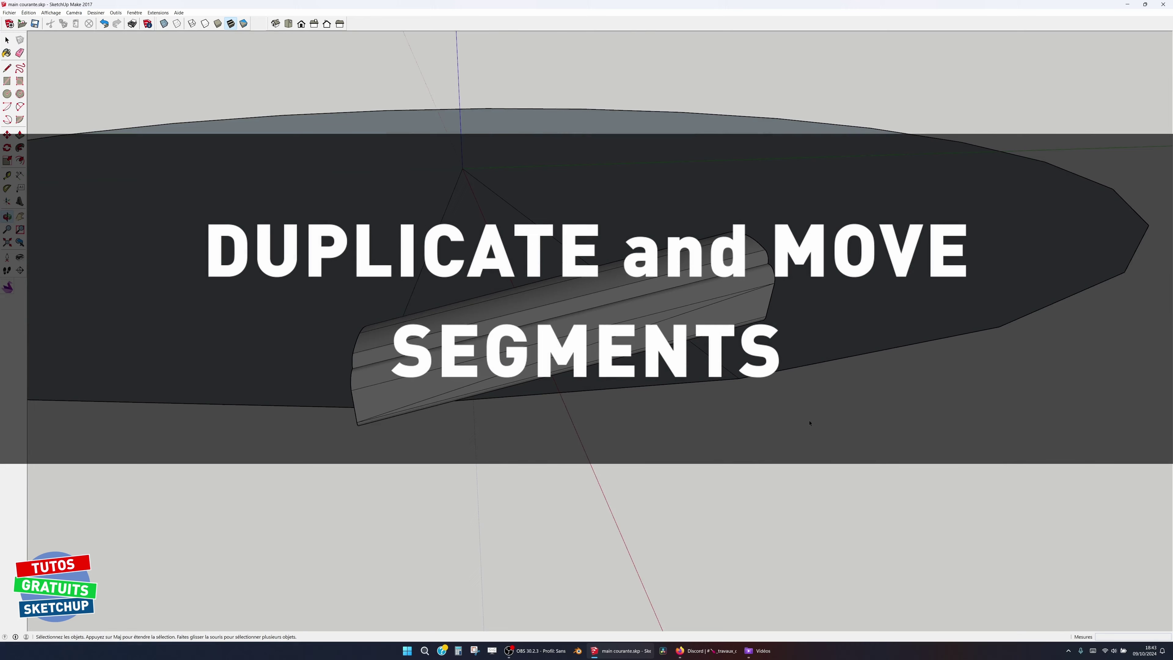
scroll(665, 408, "down", 4)
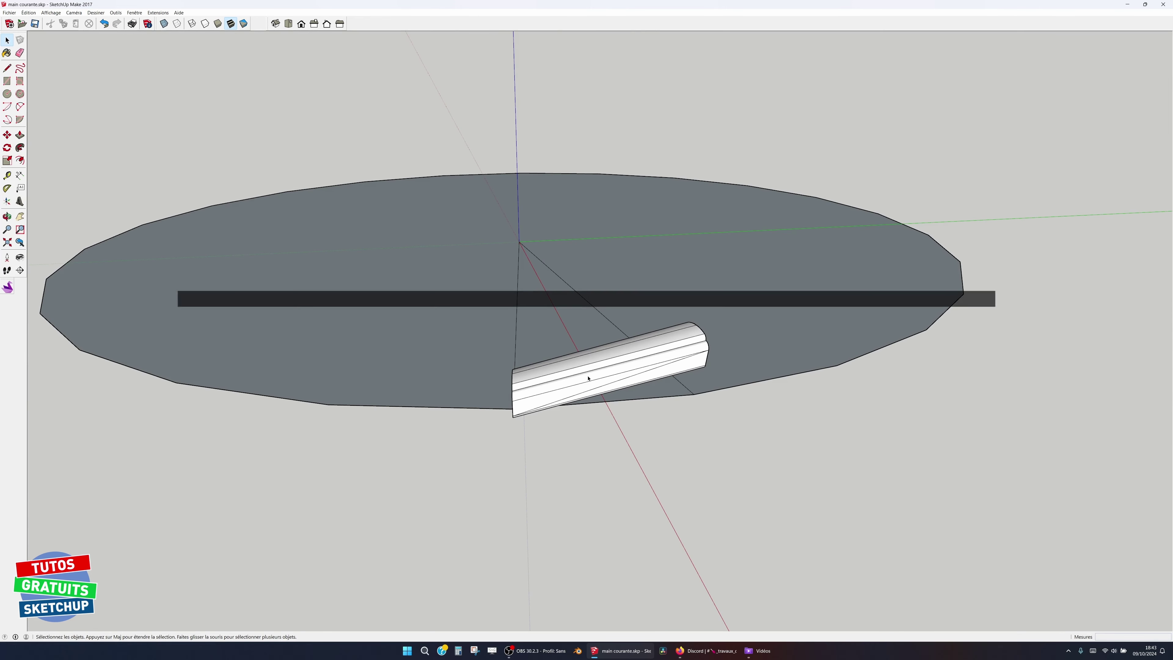
left_click(587, 379)
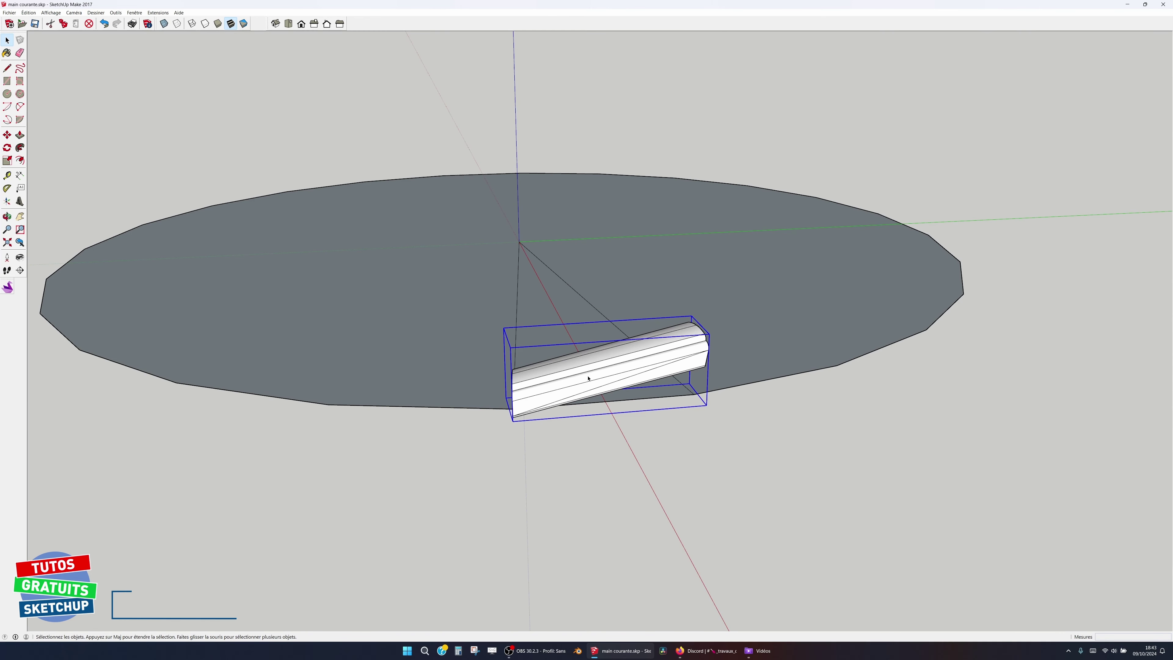
key("q")
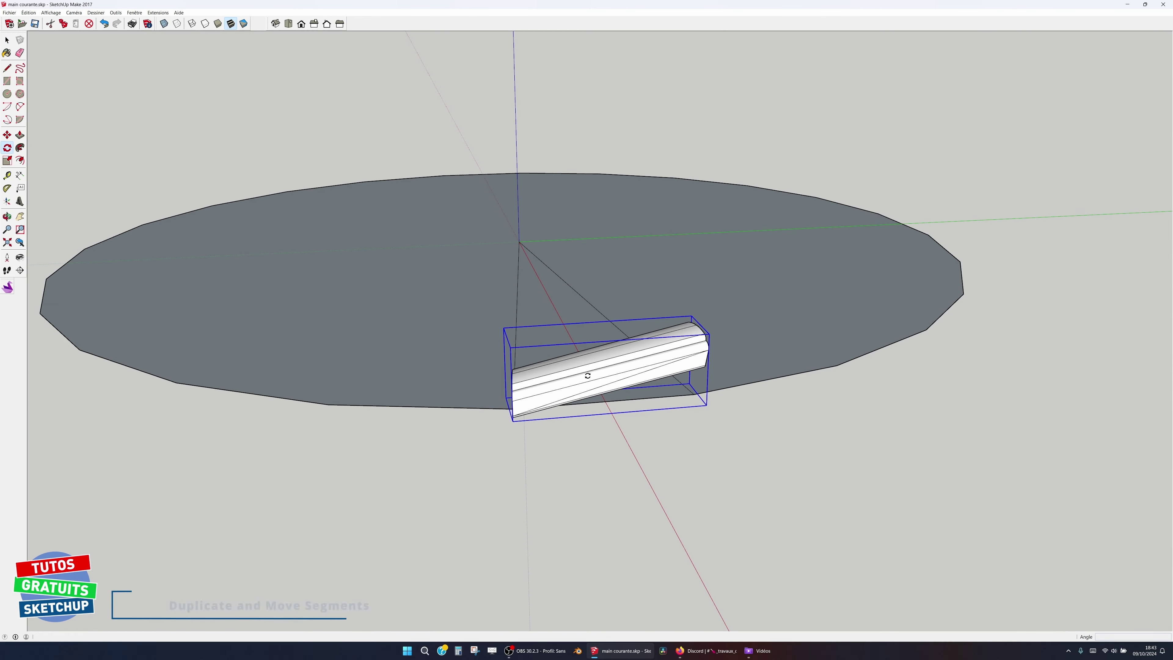
left_click(519, 242)
left_click(512, 408)
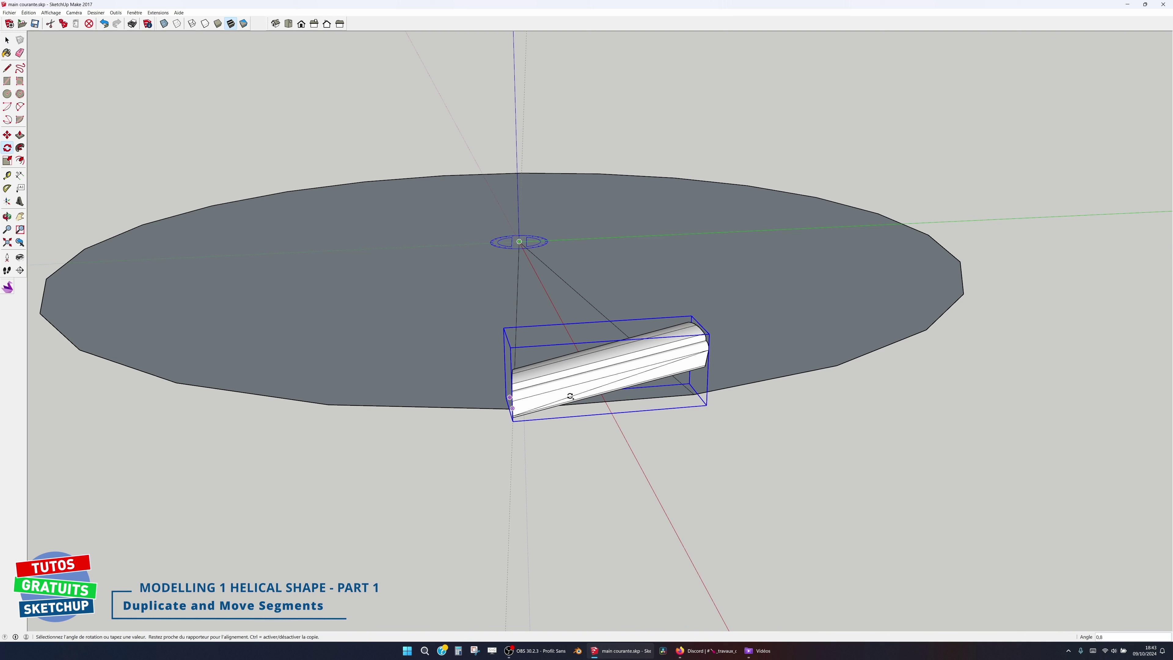
key("ctrl")
left_click(710, 343)
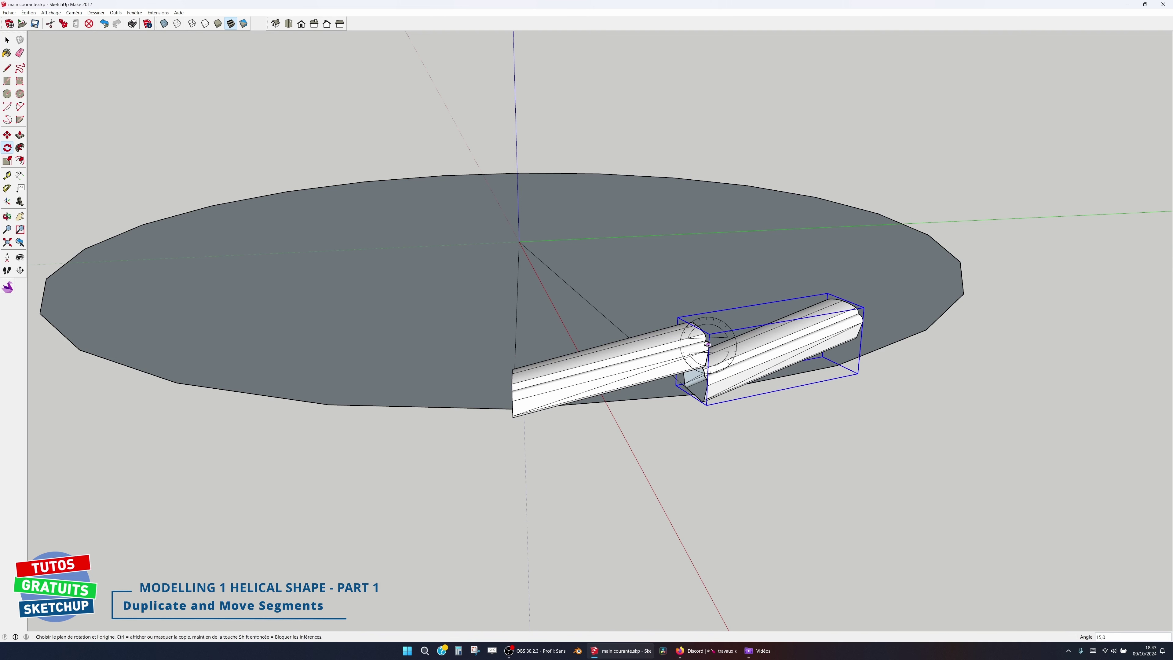
type("*5")
key("Return")
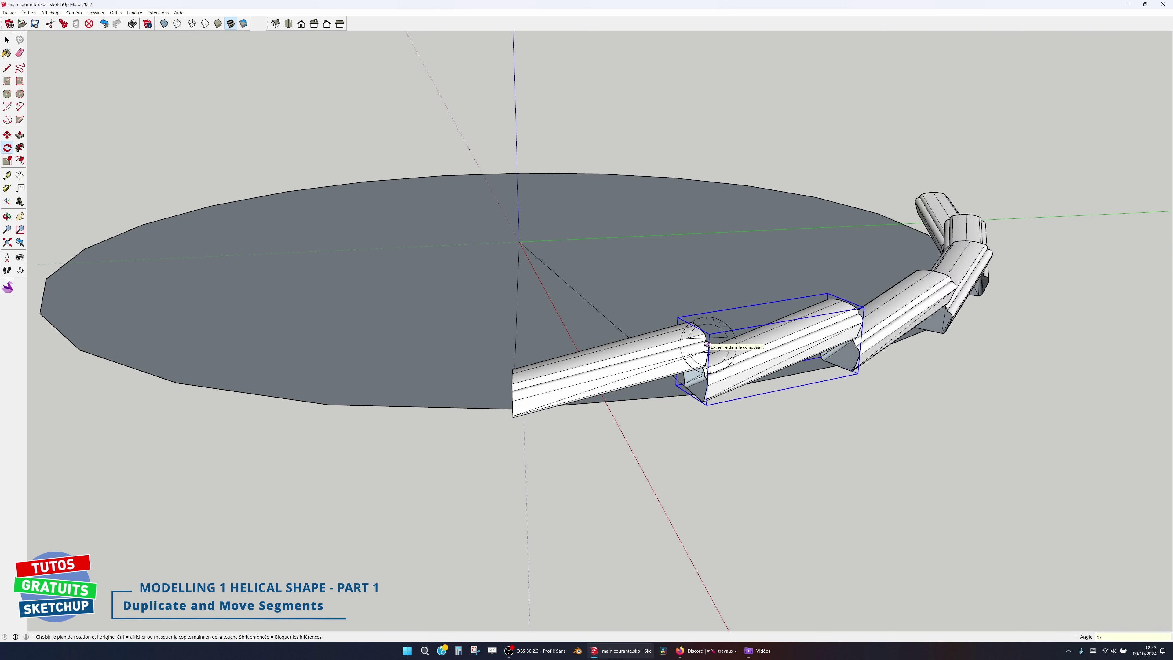
key("space")
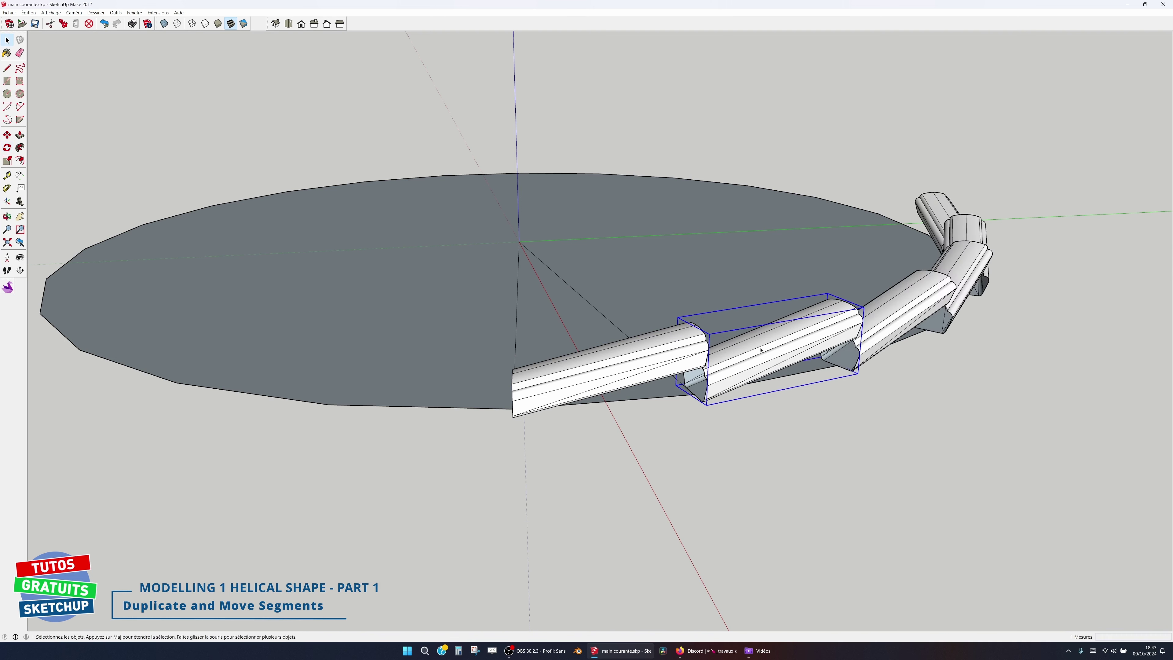
left_click(718, 424)
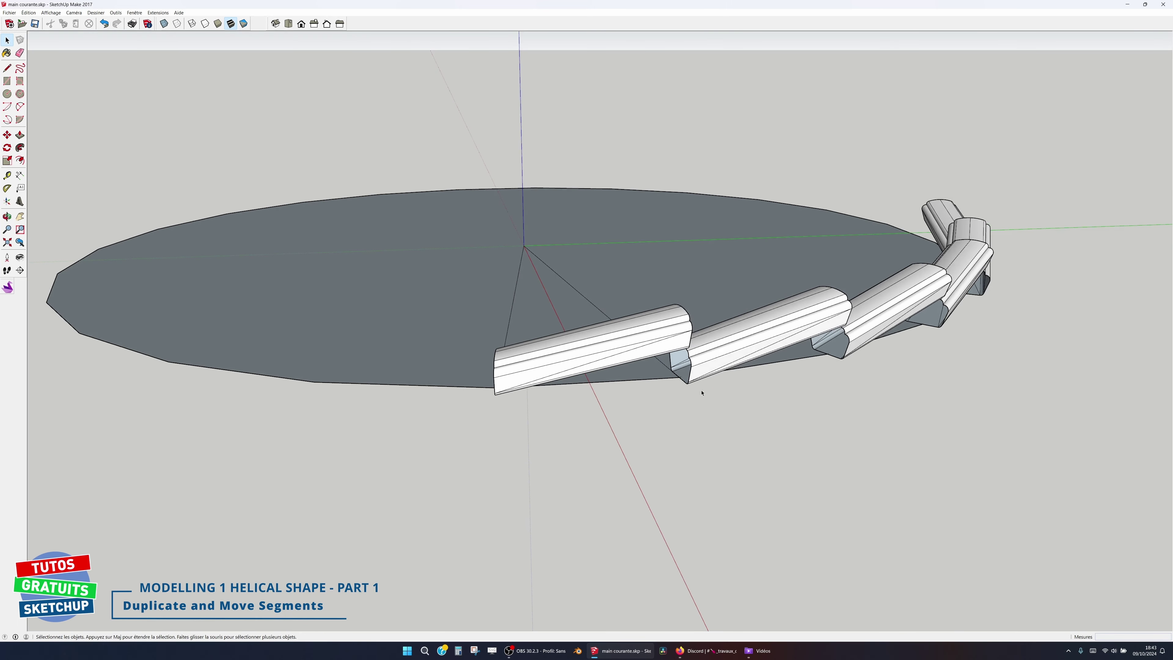
Move the first copied segment up about 104 mm so its lower end joins the raised end of the original segment.
scroll(693, 383, "up", 5)
left_click(680, 337)
key("m")
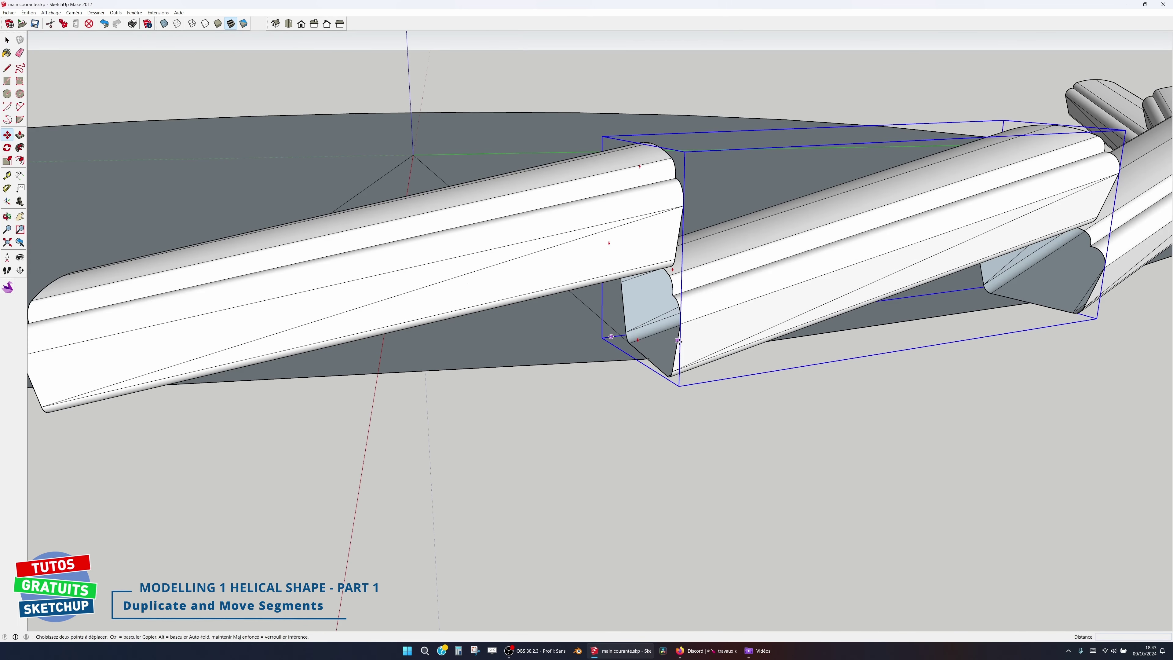
left_click(679, 346)
left_click(682, 259)
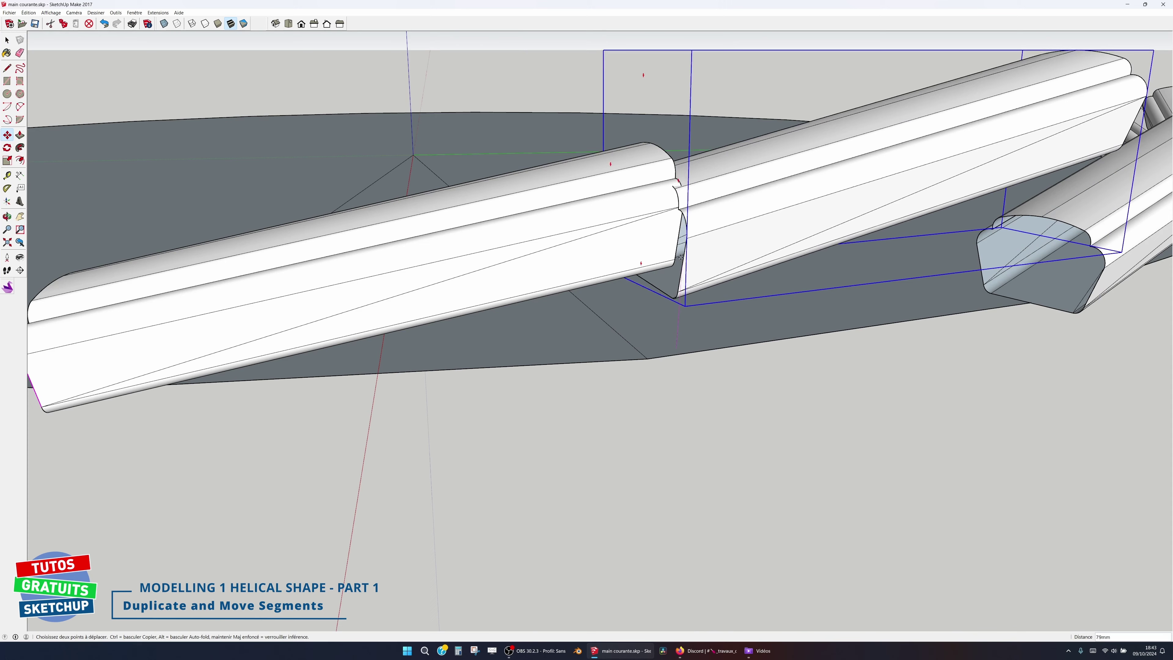
left_click(678, 233)
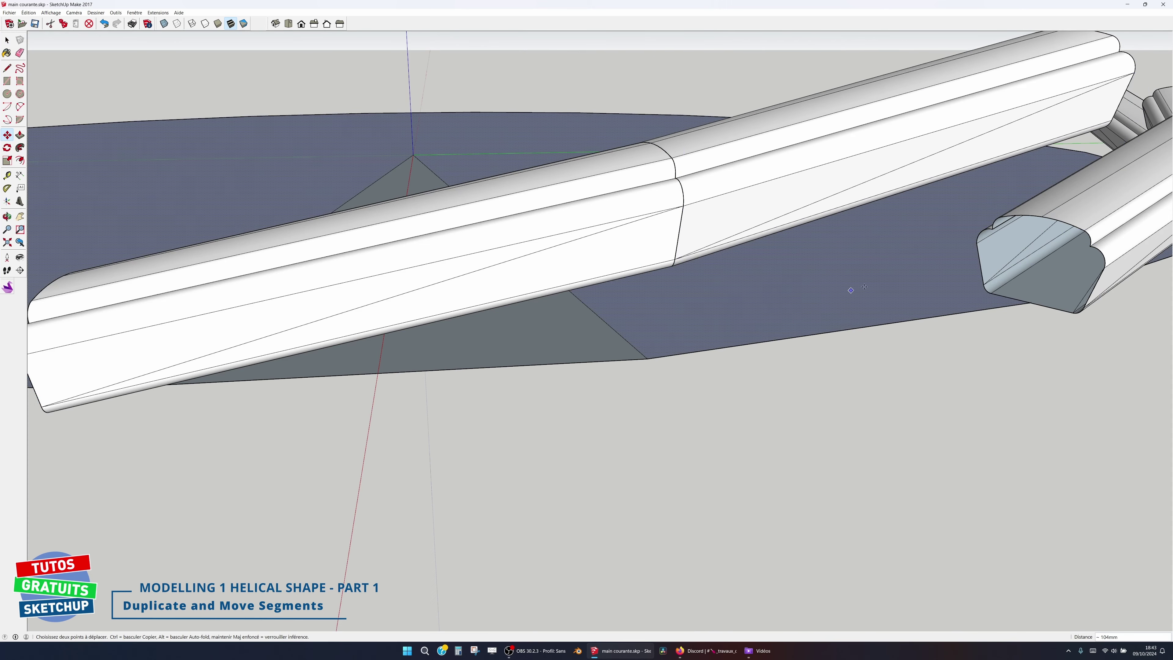
Move the second and third copied segments up along the blue axis so each joins the raised end of the previous one.
middle_click_drag(864, 287, 510, 320, "shift")
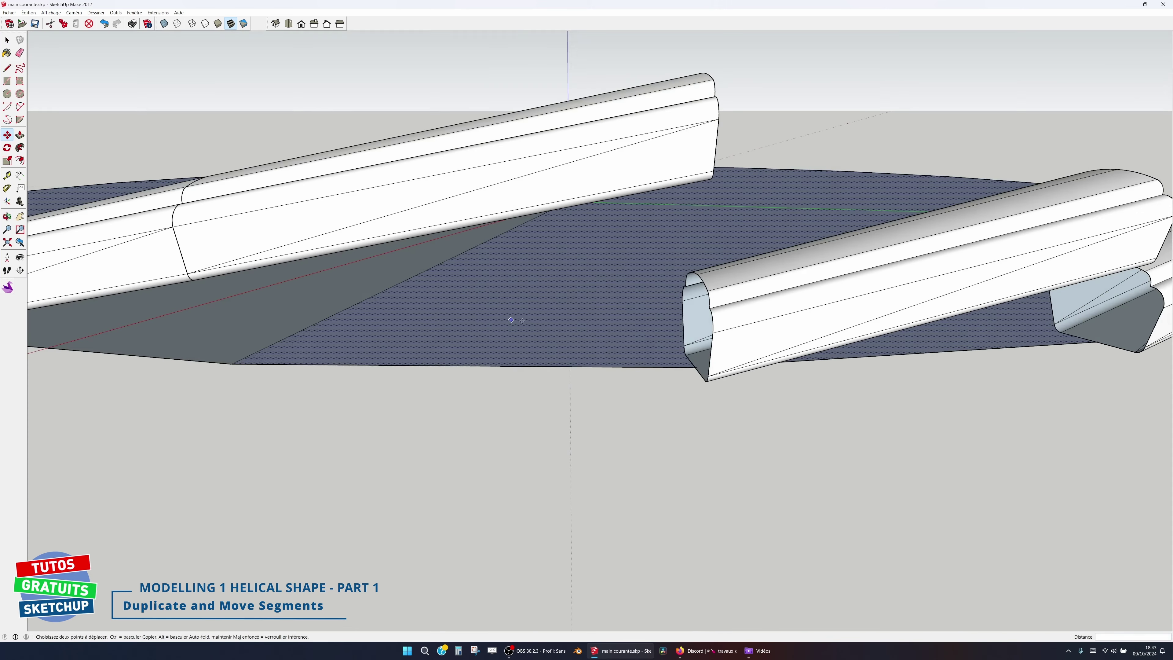
left_click(711, 354)
left_click(715, 147)
middle_click_drag(1131, 324, 582, 413, "shift")
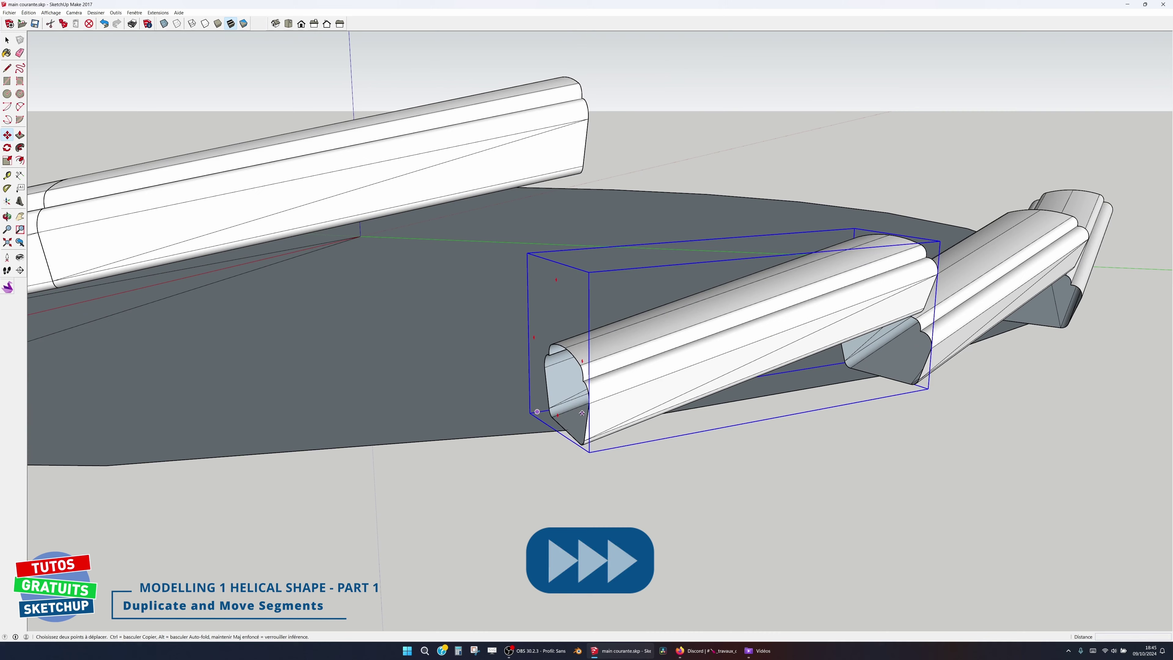
left_click(586, 416)
left_click(586, 144)
Raise the fourth and fifth copied segments along the blue axis to continue the slope, the fifth by about 521 mm.
middle_click_drag(848, 277, 499, 376)
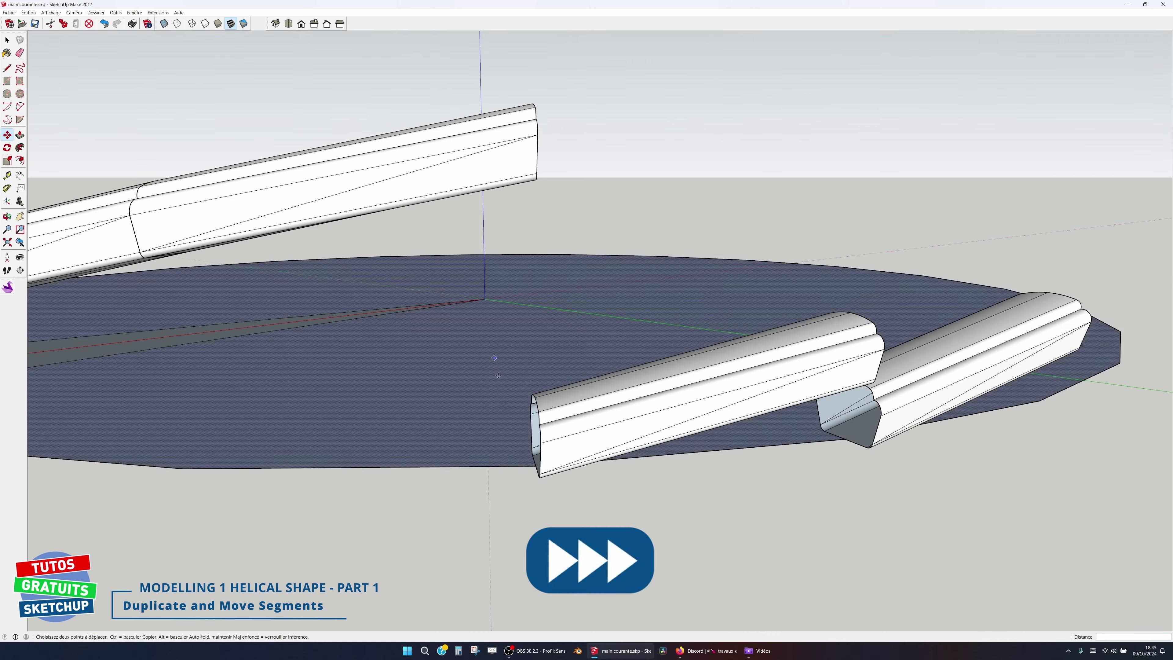
left_click(532, 396)
left_click(534, 105)
left_click(859, 416)
left_click(892, 80)
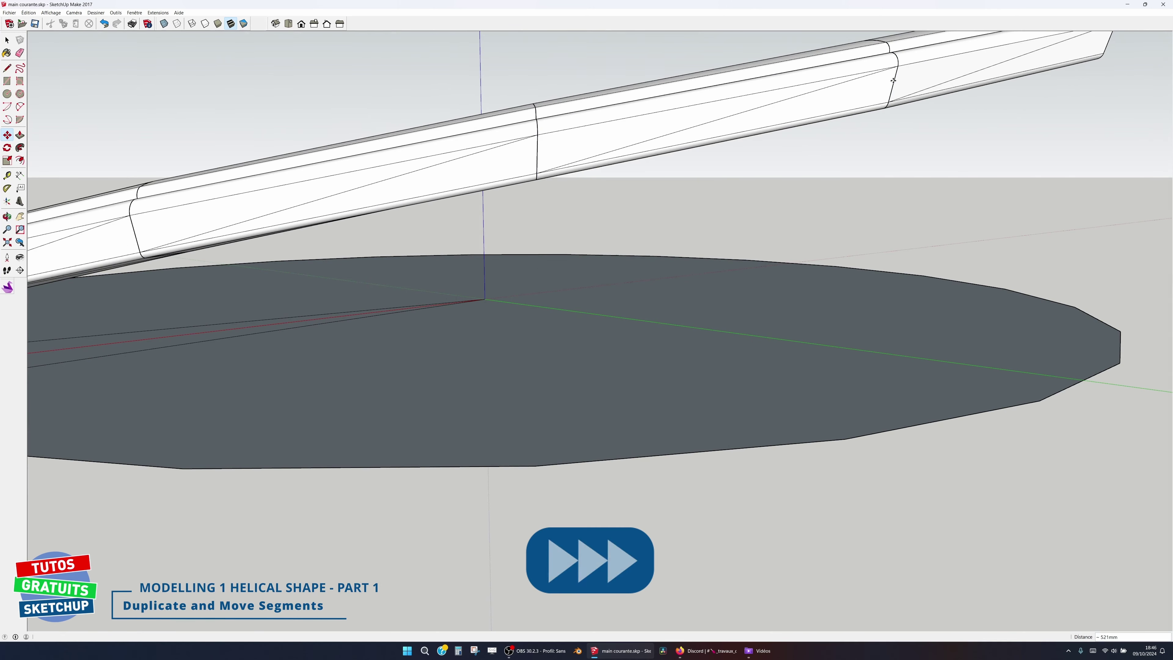
key("space")
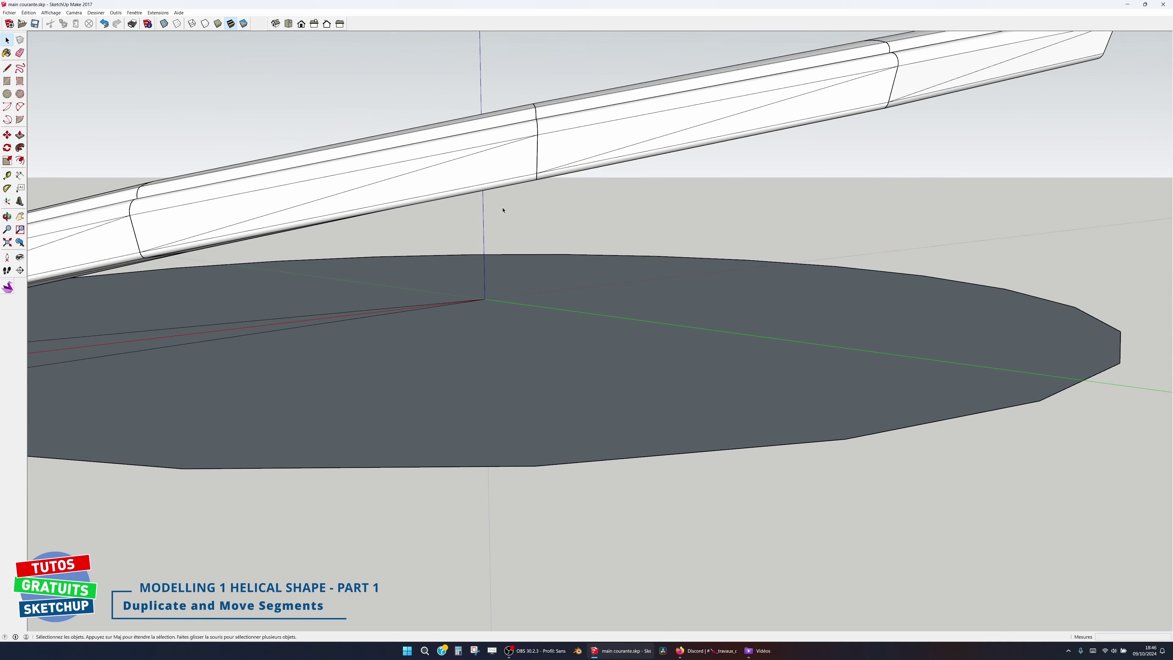
Select all six joined segments and rotate-copy them 90° about the disc's centre, multiplying to three copies.
scroll(502, 210, "down", 3)
left_click_drag(877, 93, 230, 184)
middle_click_drag(503, 210, 692, 258)
key("q")
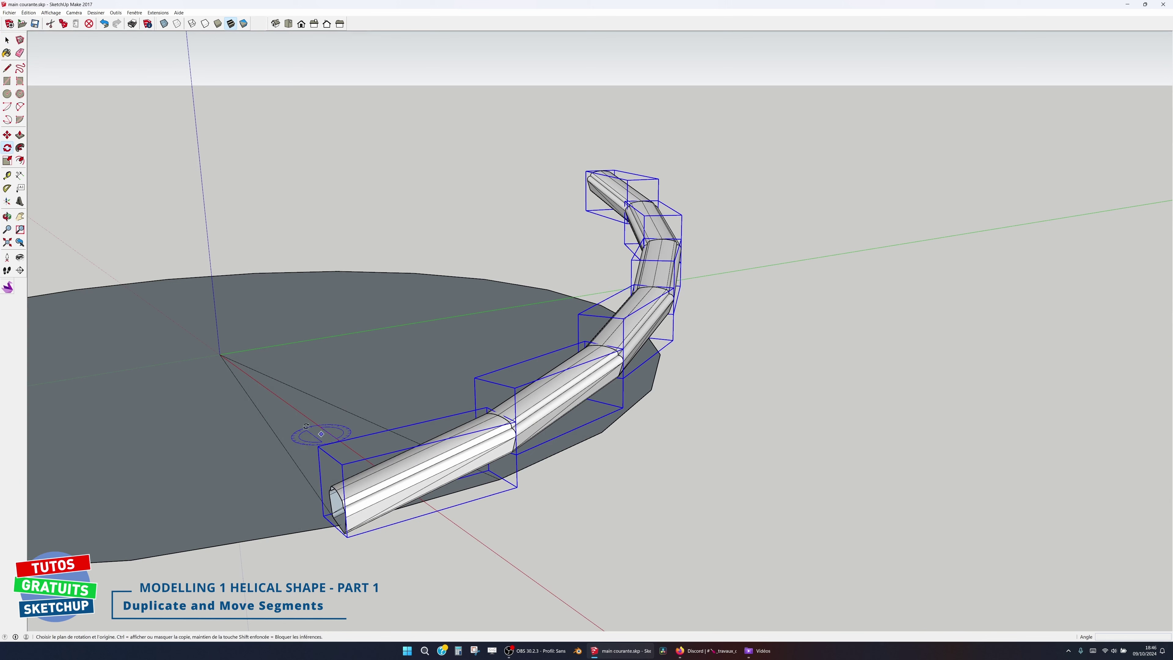
left_click(219, 353)
left_click(344, 503)
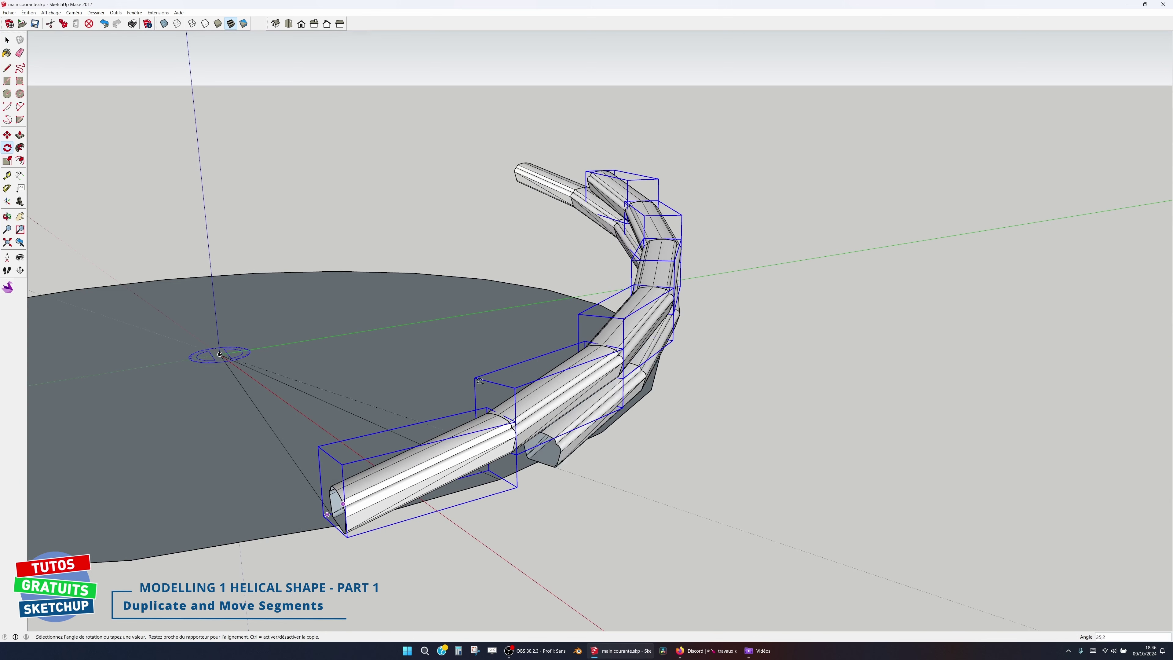
left_click(592, 175)
type("*3")
key("Return")
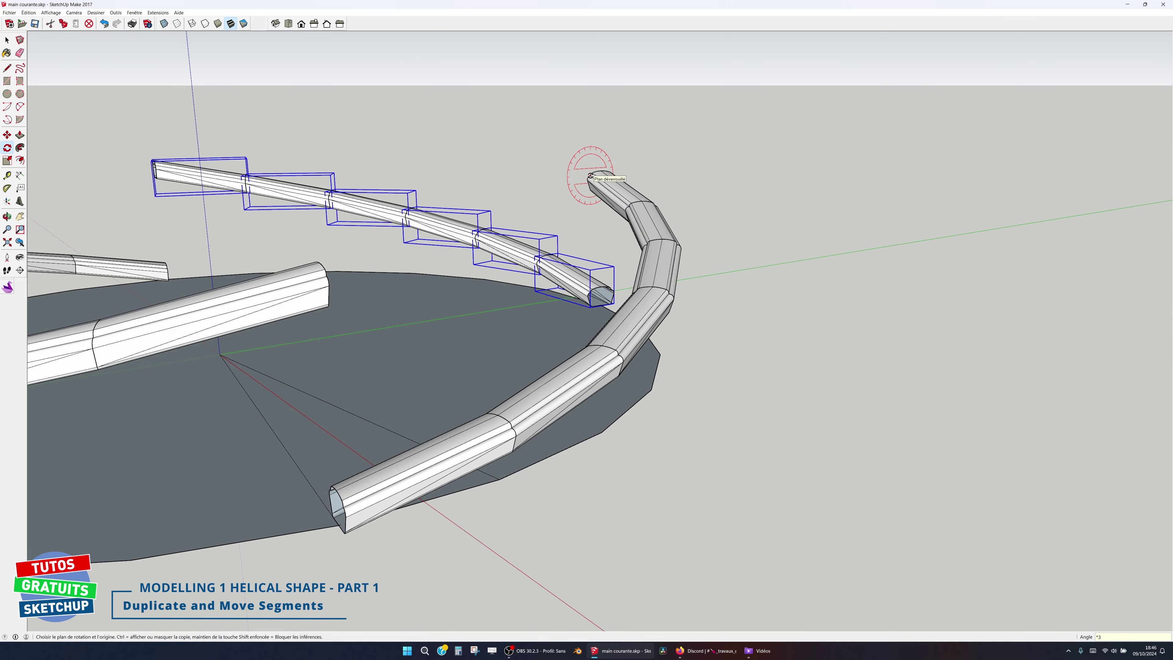
Move the first copied group of six segments up about 625 mm so it continues from the original run's upper end.
scroll(565, 278, "down", 1)
middle_click_drag(647, 282, 525, 267)
key("space")
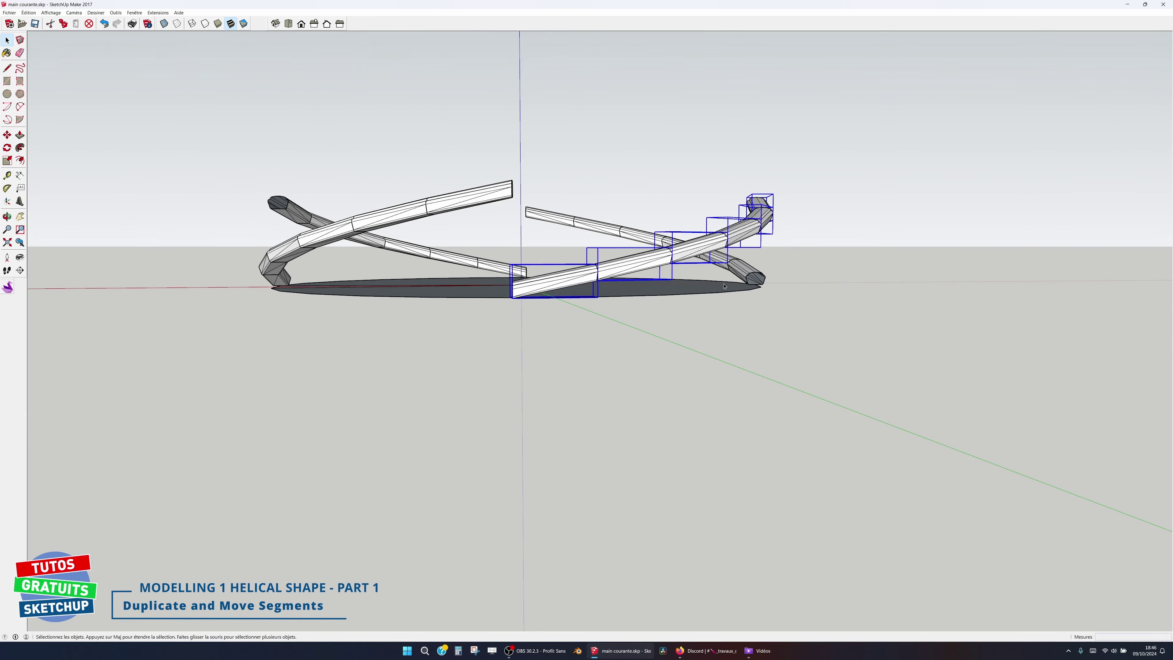
middle_click_drag(711, 285, 679, 284)
key("m")
scroll(522, 271, "up", 1)
scroll(477, 273, "up", 2)
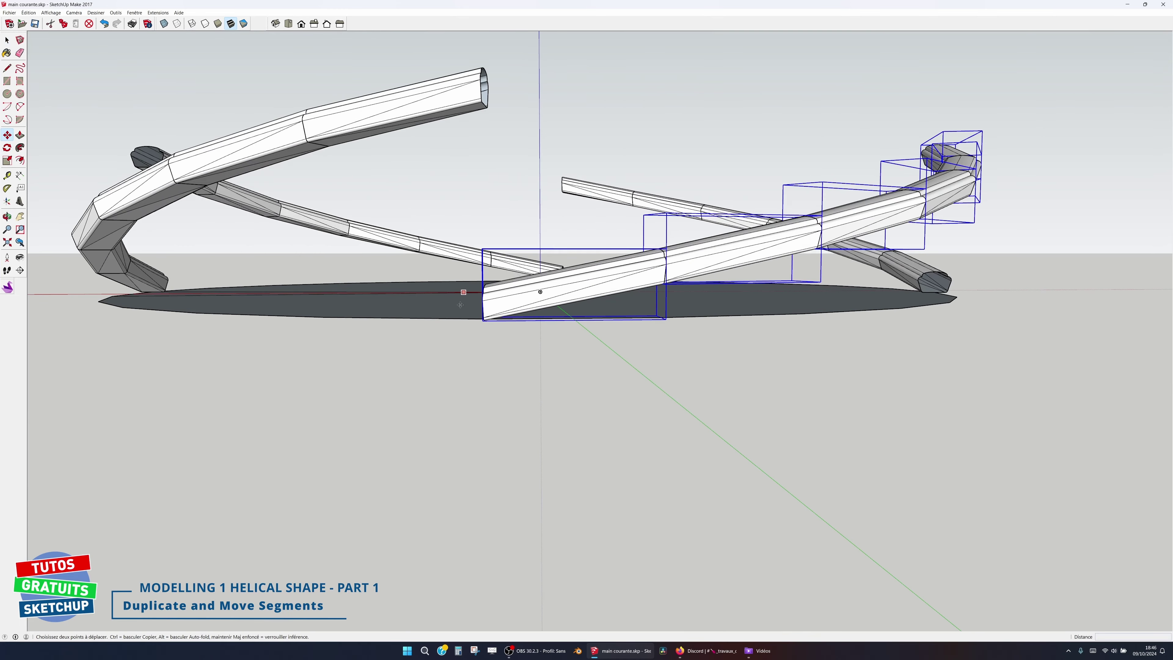
left_click_drag(483, 308, 481, 89)
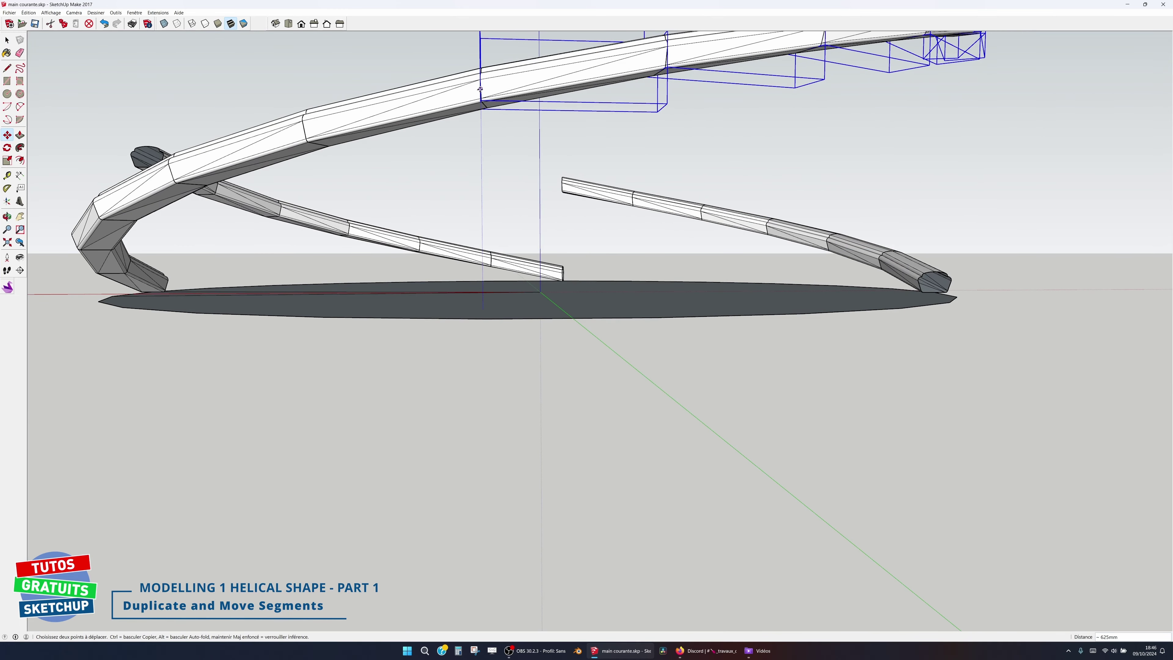
left_click(480, 89)
Raise the second copied group of six segments to join the upper end of the first copied group.
middle_click_drag(693, 185, 462, 221)
left_click(557, 435)
left_click(559, 74)
Select the last six-segment group at disc level, move it up to complete the helix, and clear the selection.
middle_click_drag(638, 190, 777, 164)
left_click_drag(867, 145, 484, 278)
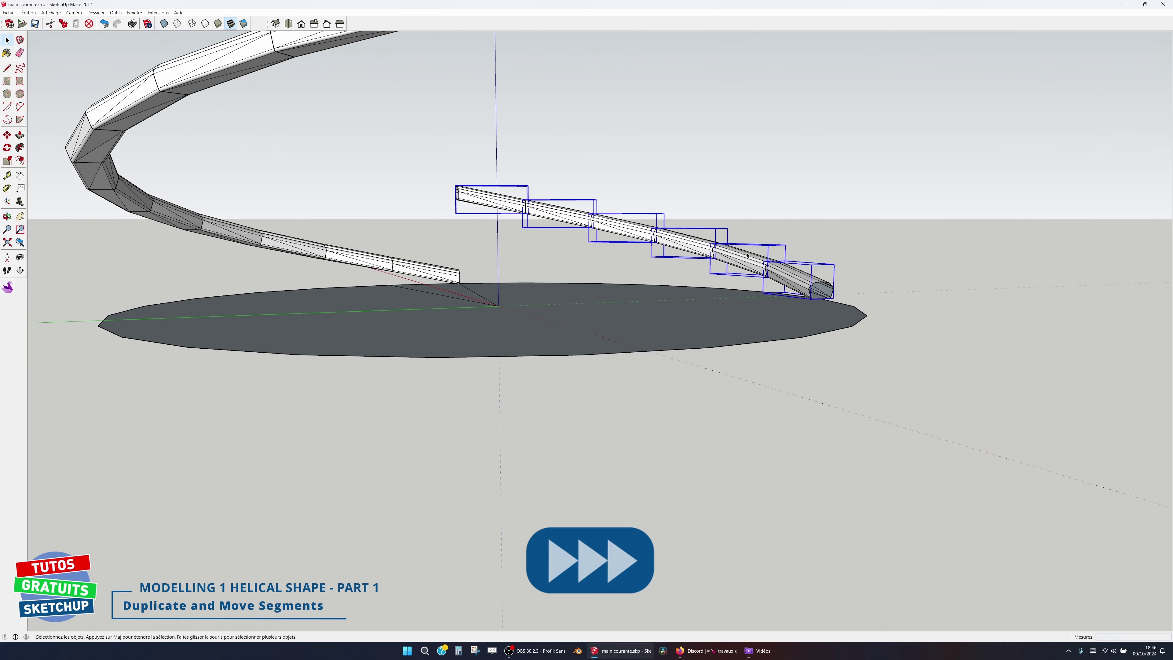
middle_click_drag(970, 250, 743, 377)
scroll(627, 464, "up", 3)
key("m")
left_click(621, 459)
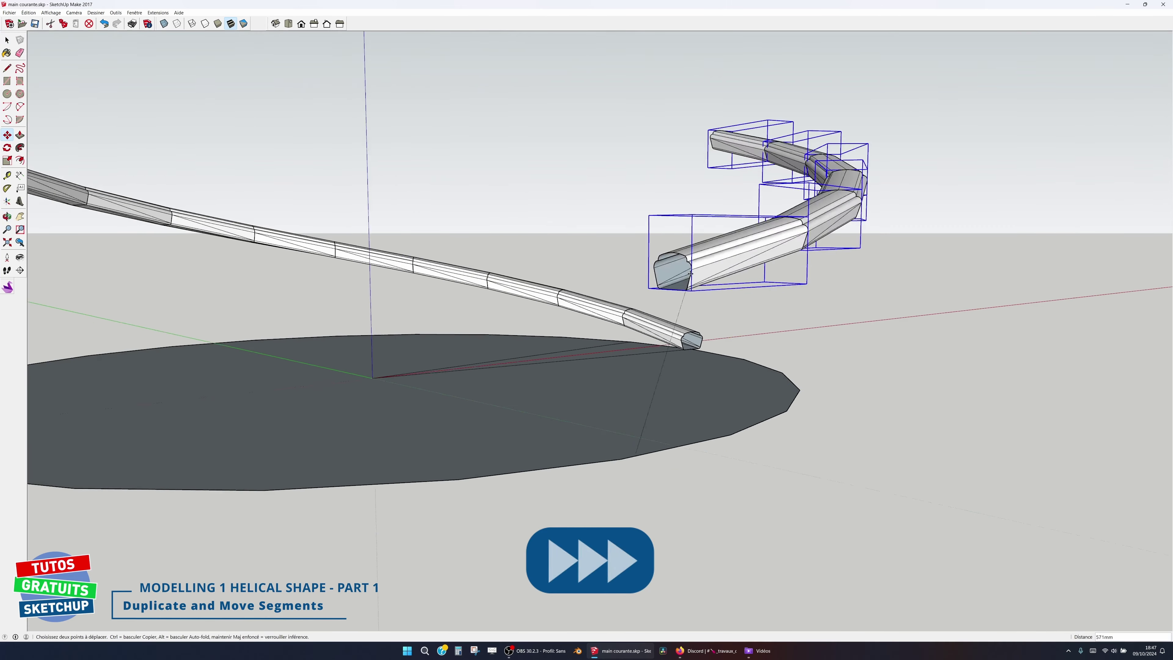
scroll(669, 152, "down", 1)
middle_click_drag(660, 120, 631, 379, "shift")
left_click(620, 221)
key("space")
left_click(603, 318)
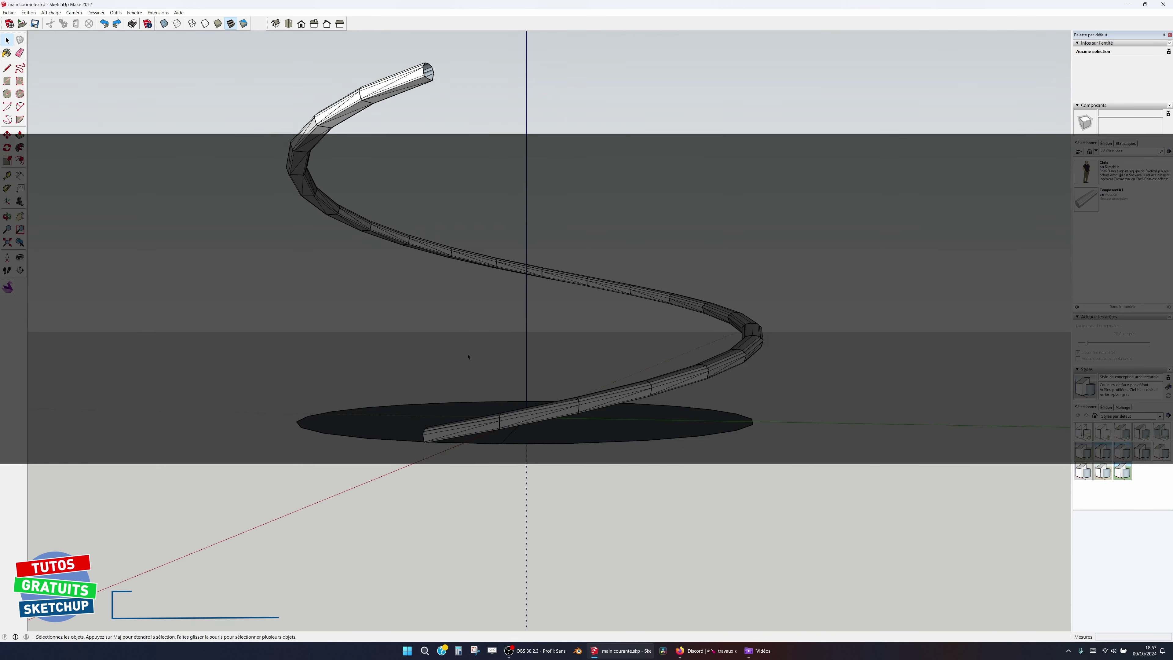
Open the lowest segment for editing and scale all its geometry wider about its centre along the red axis.
middle_click_drag(427, 369, 639, 372)
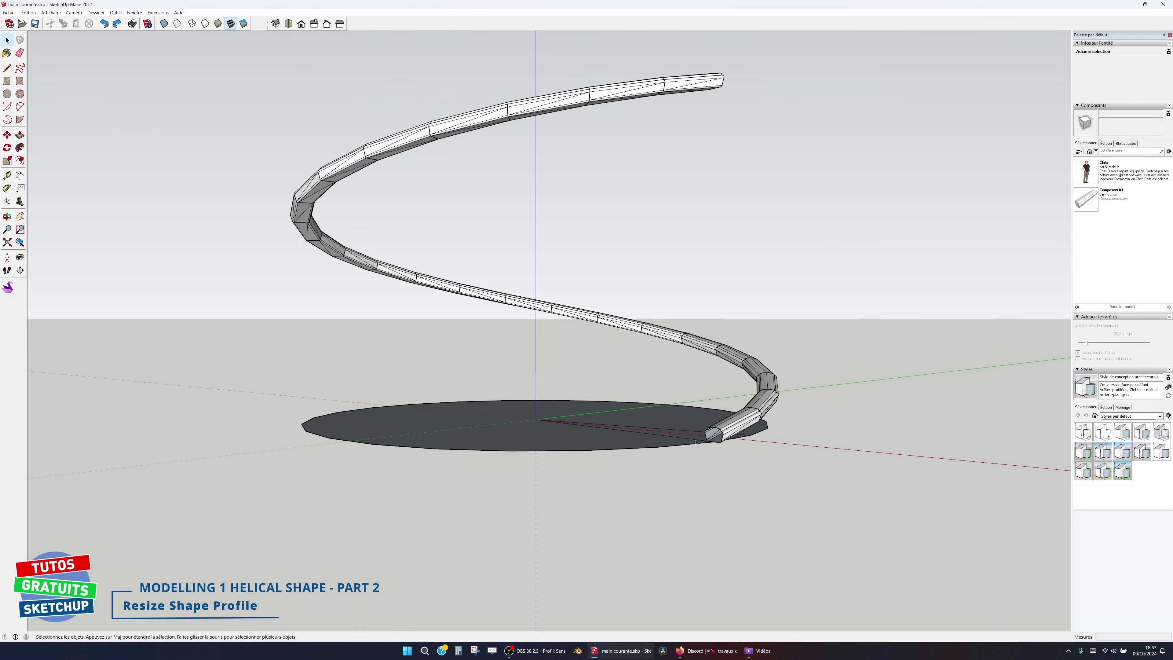
scroll(696, 442, "up", 8)
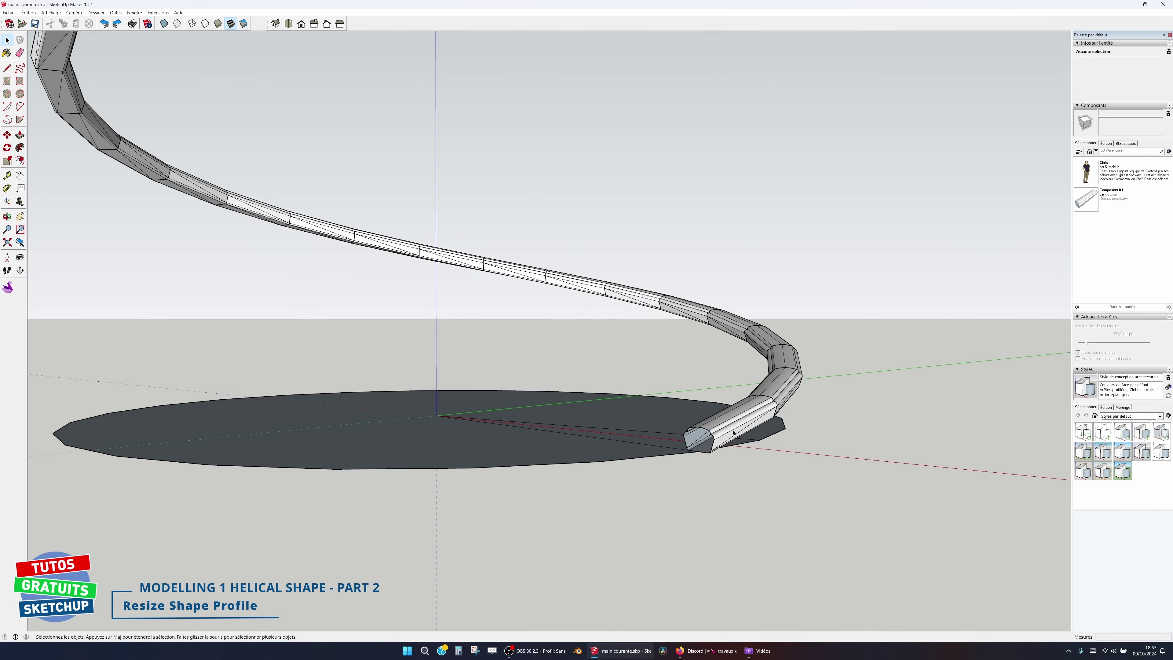
double_click(720, 432)
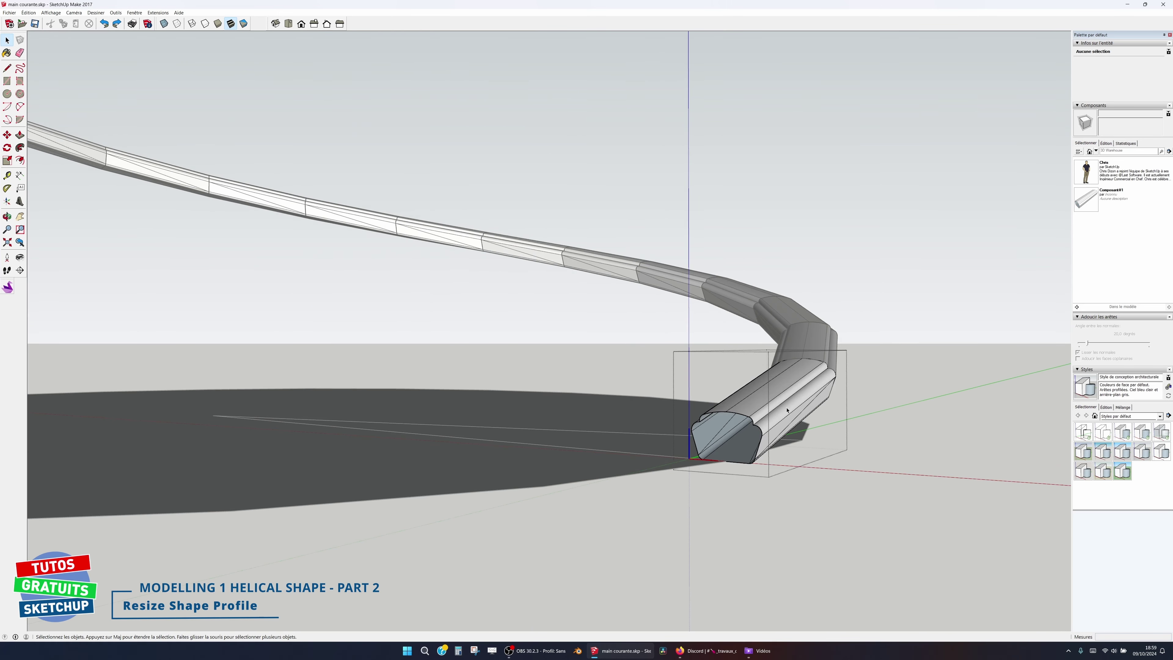
triple_click(787, 409)
key("s")
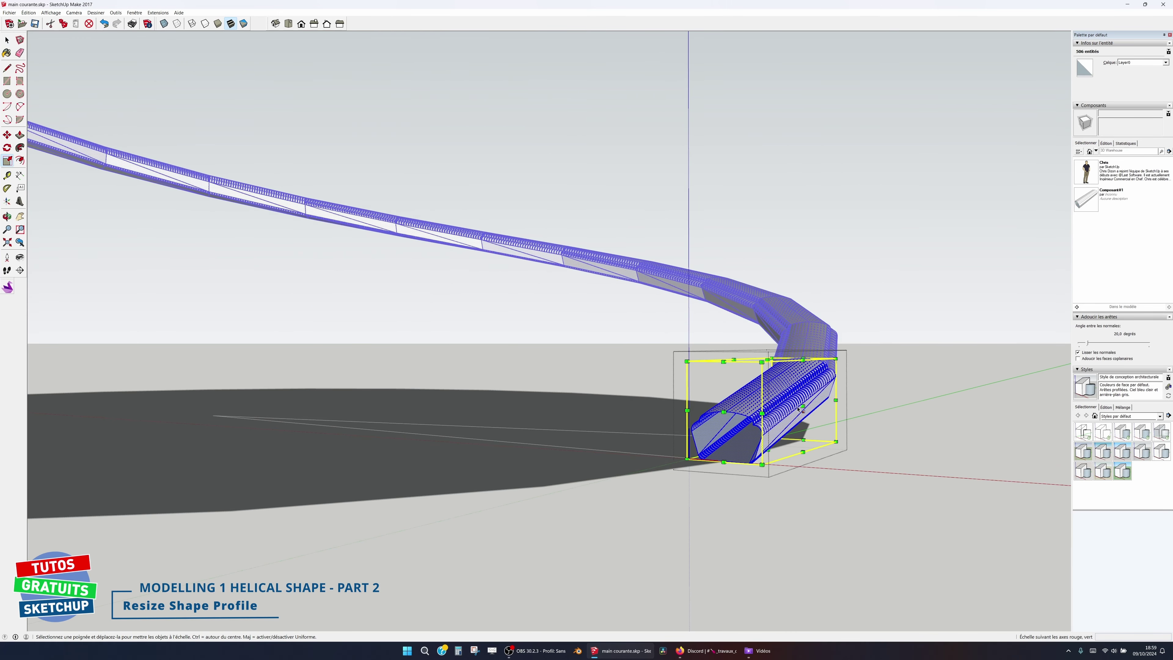
left_click_drag(798, 408, 834, 395, "ctrl")
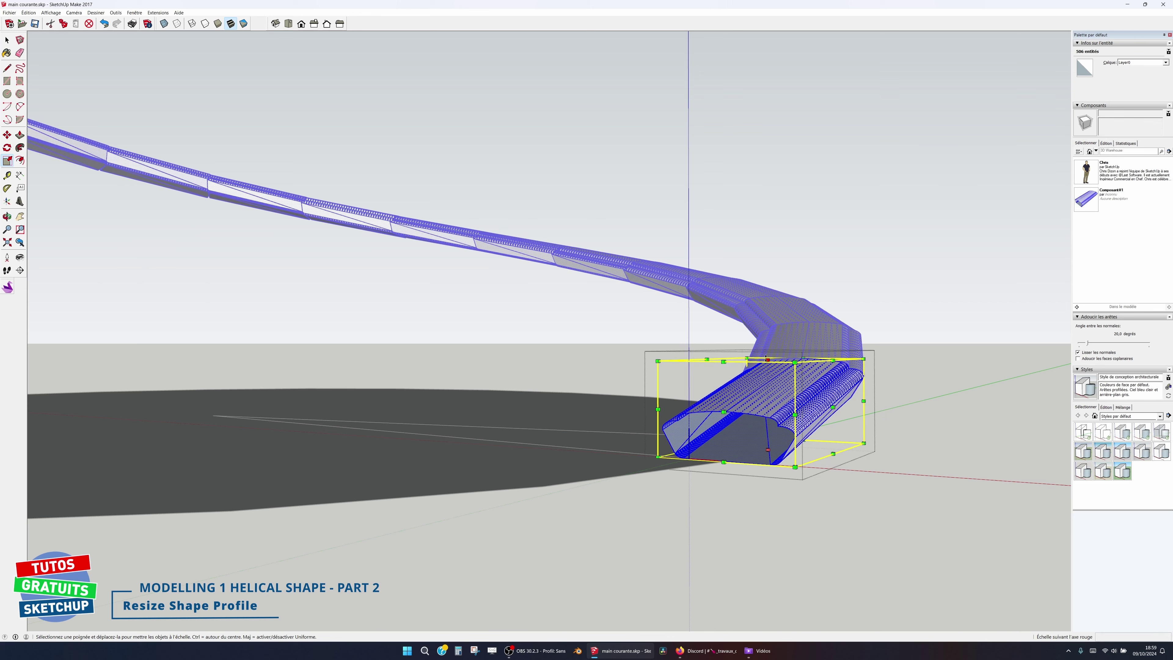
Scale the segment's geometry slightly taller along the blue axis from its base and clear the selection.
left_click_drag(767, 359, 767, 345)
key("space")
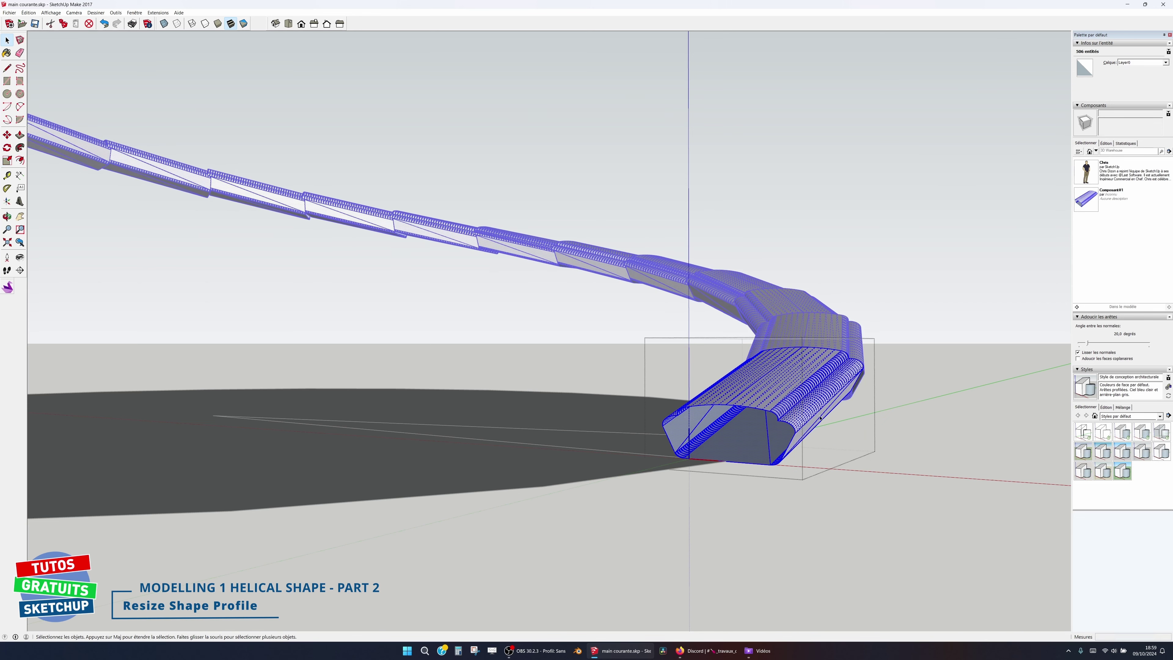
left_click(826, 429)
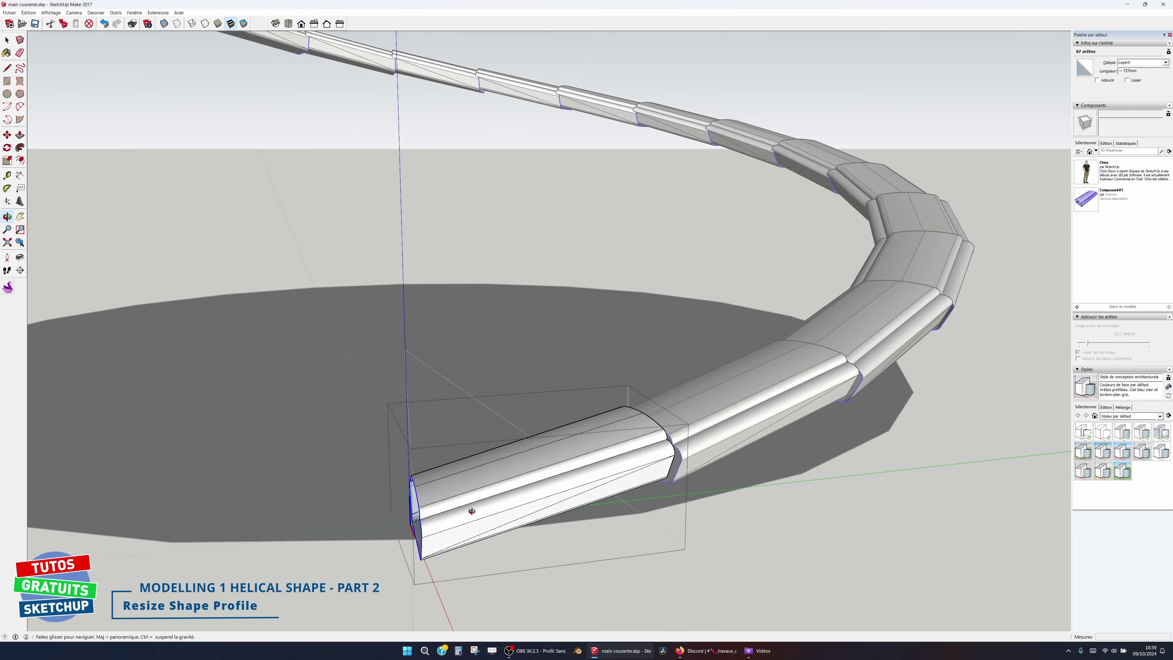
scroll(443, 536, "up", 3)
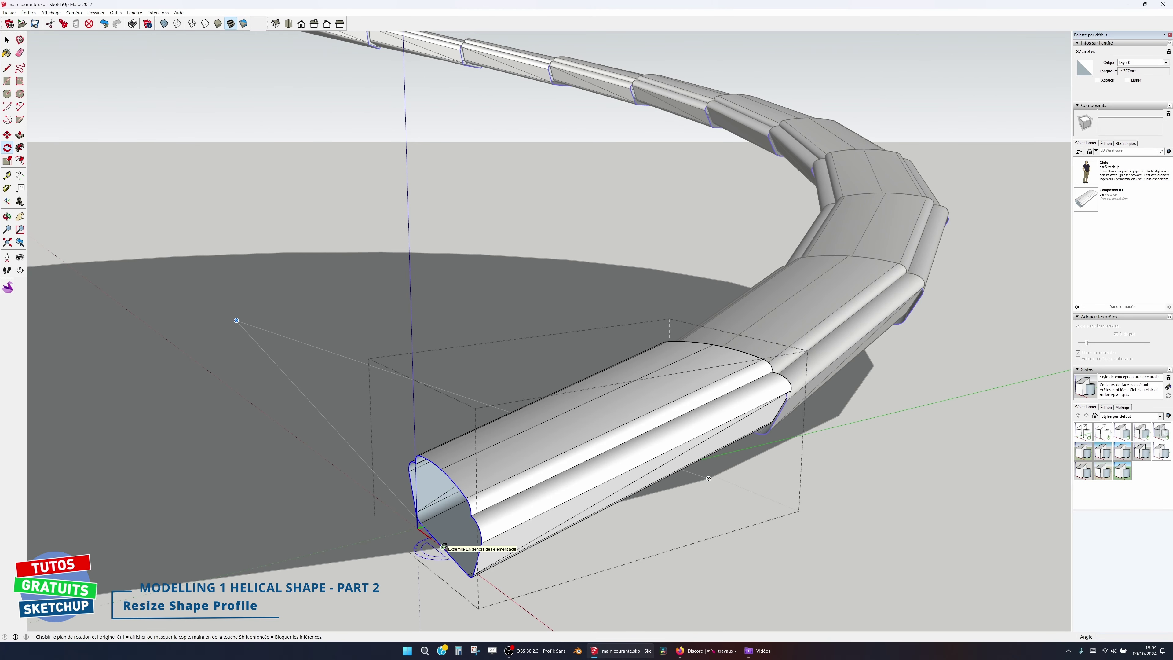
left_click(443, 547)
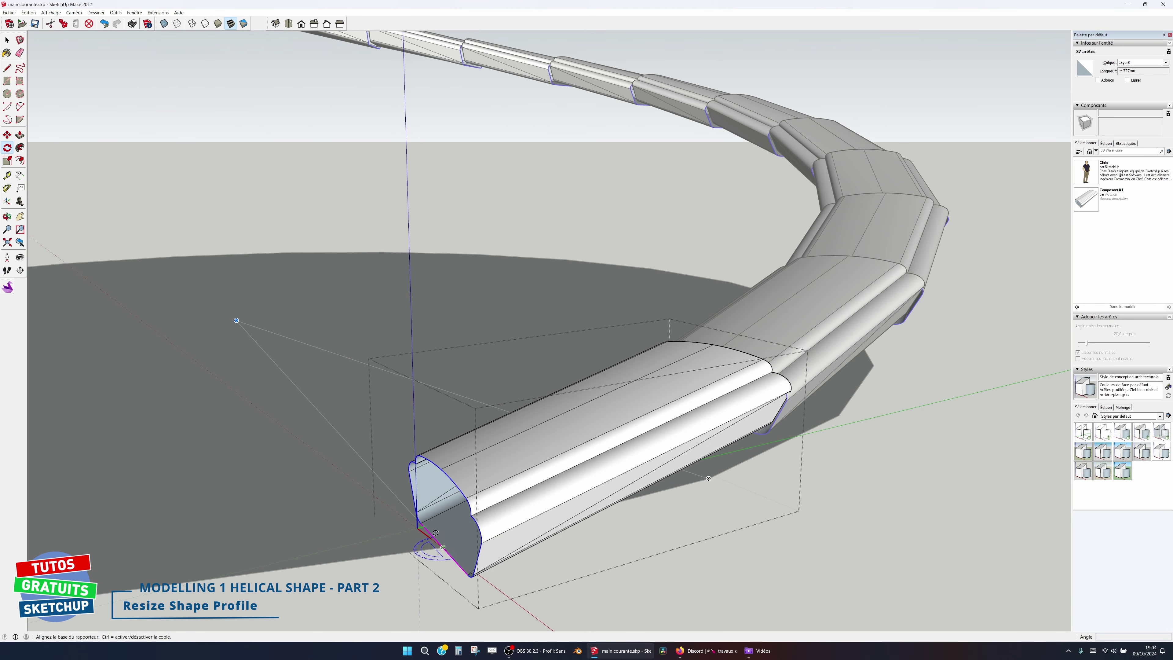
left_click(431, 532)
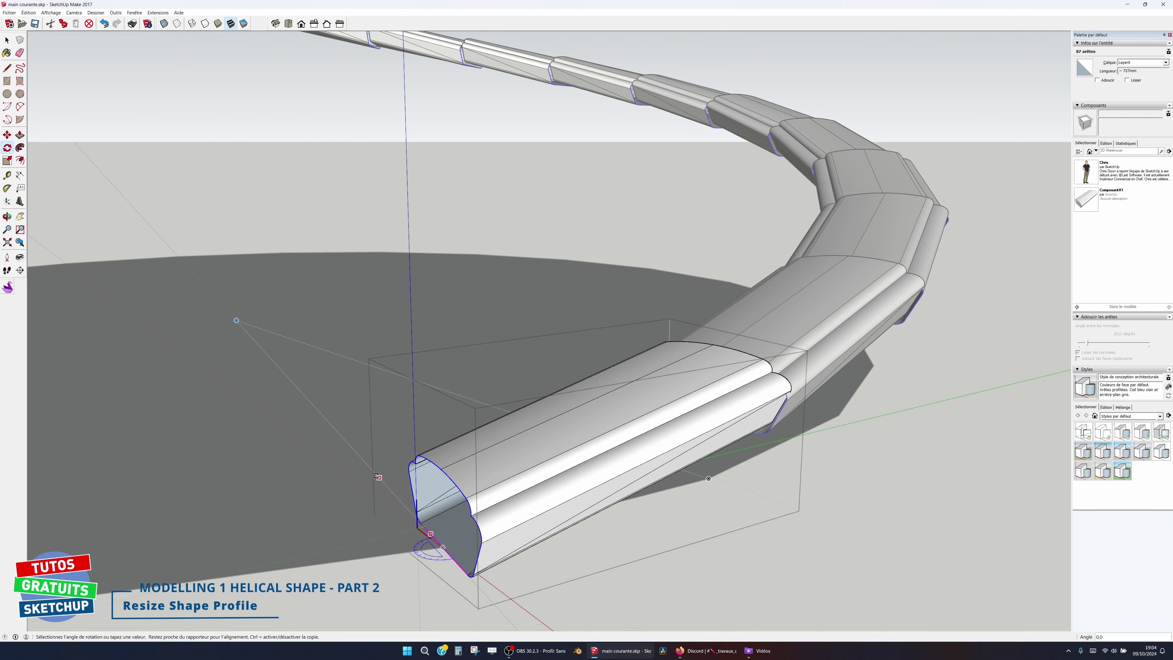
key("Escape")
Leave the segment component and hide the adjoining second segment to expose the first segment's far end.
middle_click_drag(508, 518, 336, 531)
key("space")
left_click(685, 420)
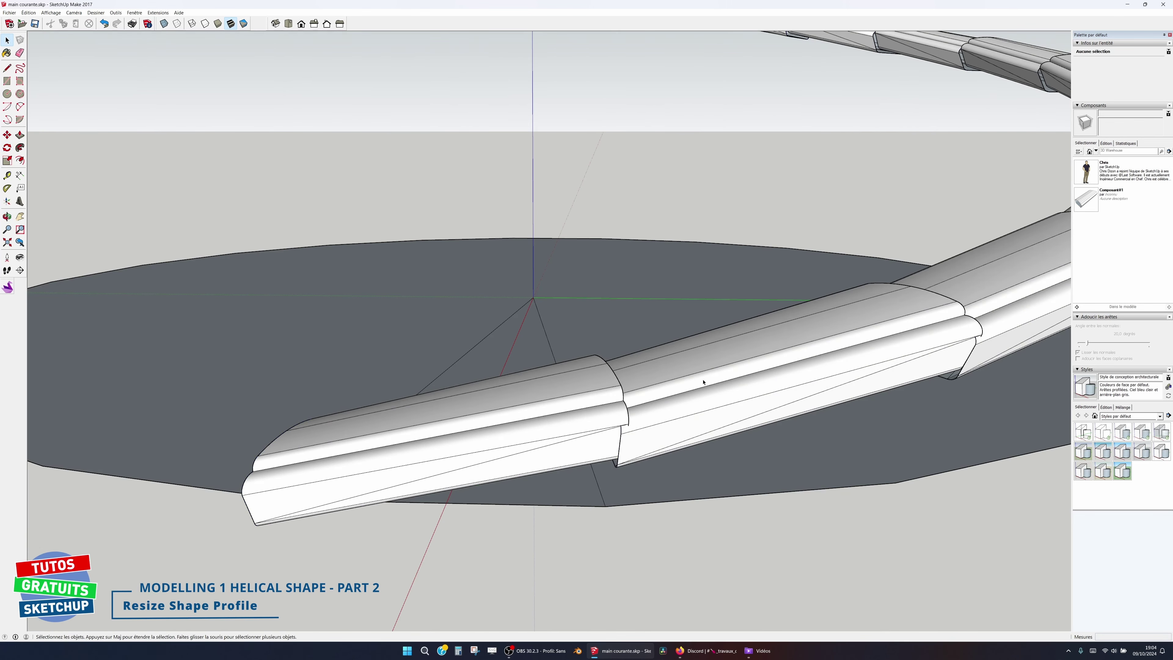
left_click(703, 382)
right_click(703, 382)
left_click(725, 400)
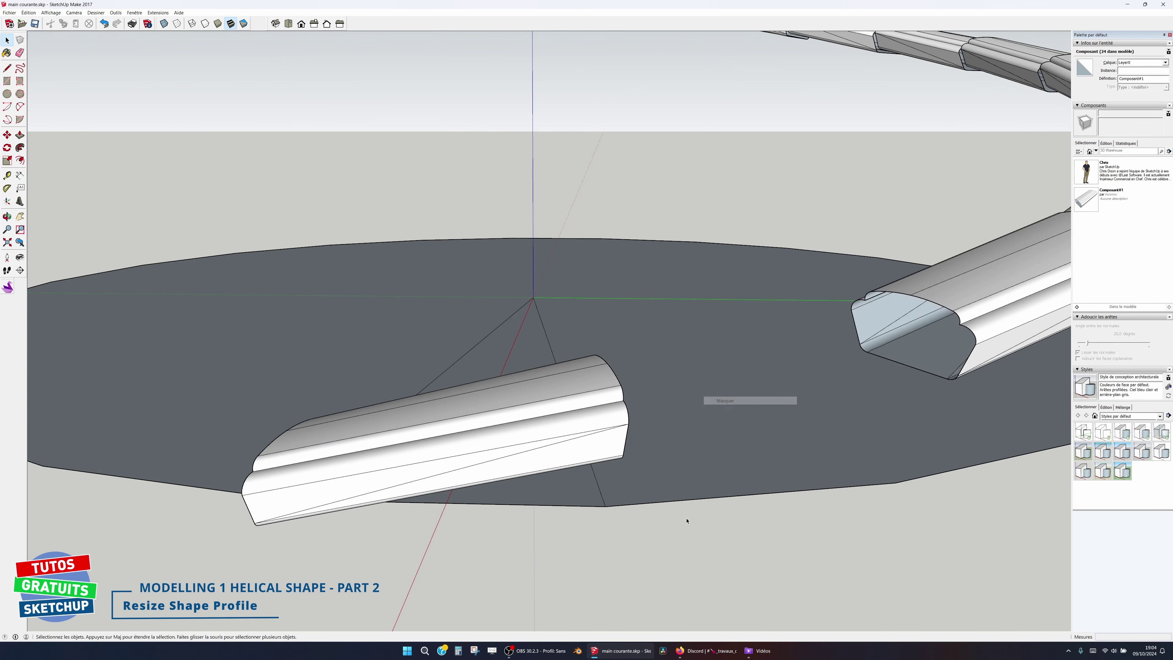
Within the first segment, rotate the far-end outline about 4.1° around its base edge's midpoint, aligning it with the disc's radial line.
double_click(549, 429)
middle_click_drag(549, 429, 512, 400)
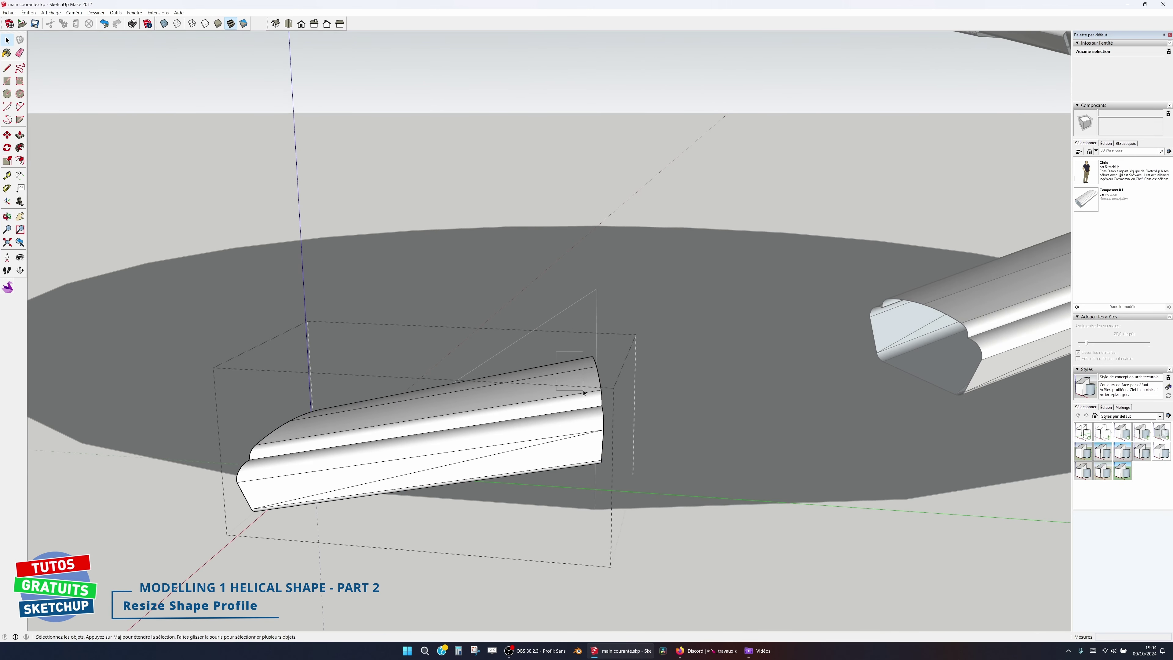
left_click_drag(584, 393, 605, 470)
middle_click_drag(601, 467, 508, 467)
key("q")
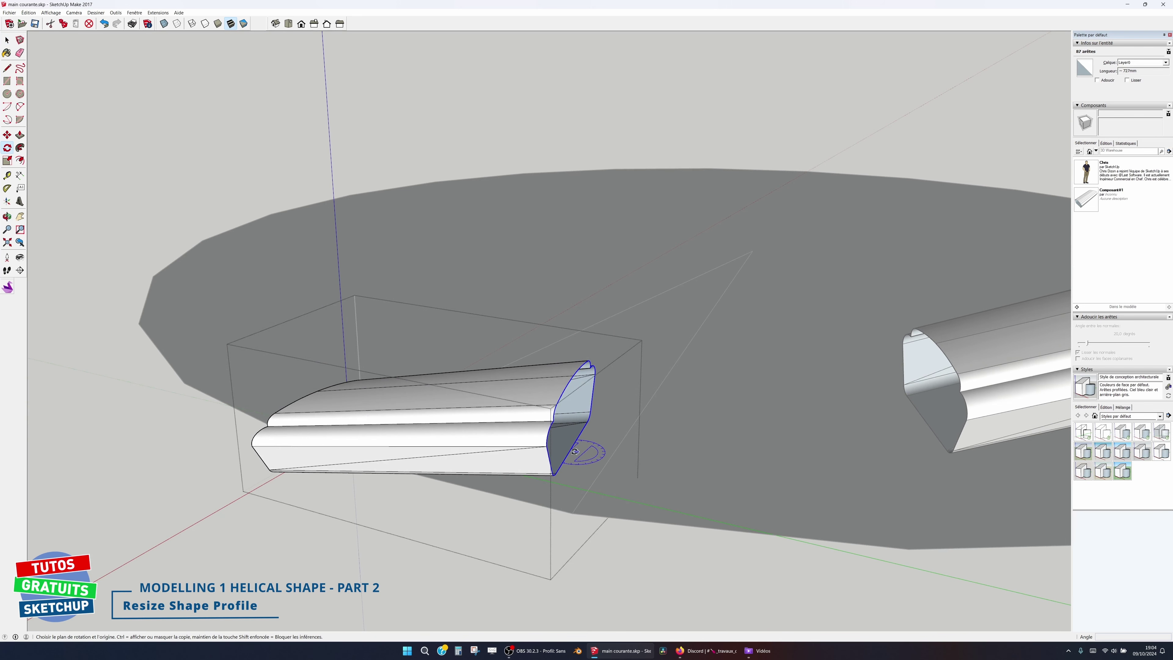
left_click(572, 445)
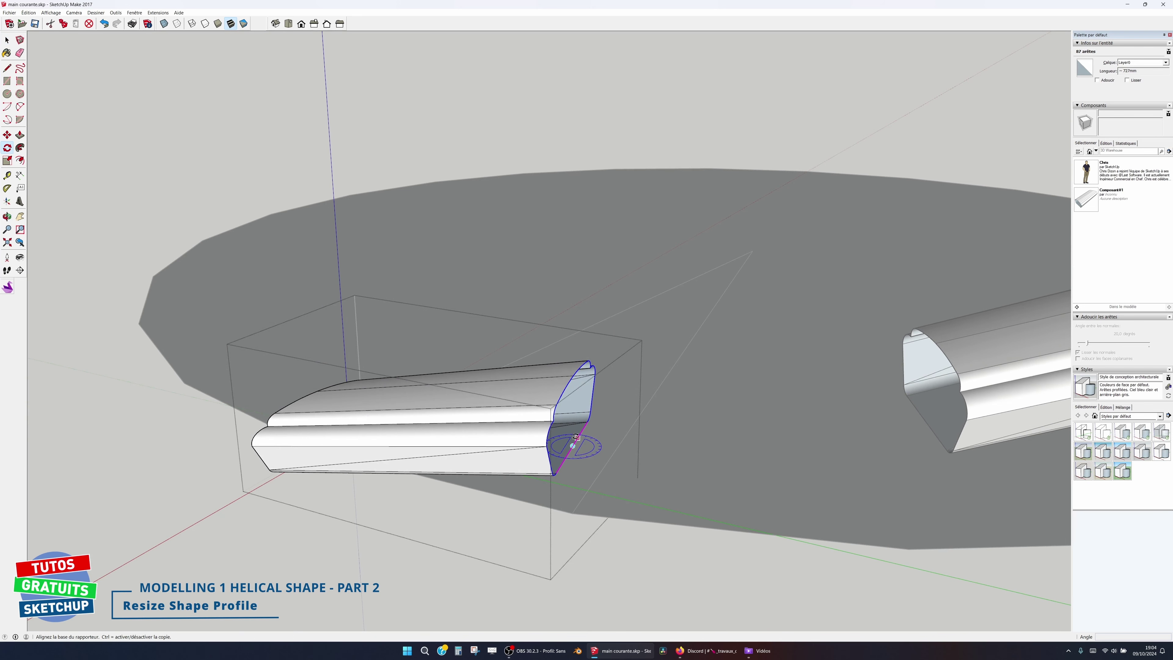
left_click(579, 436)
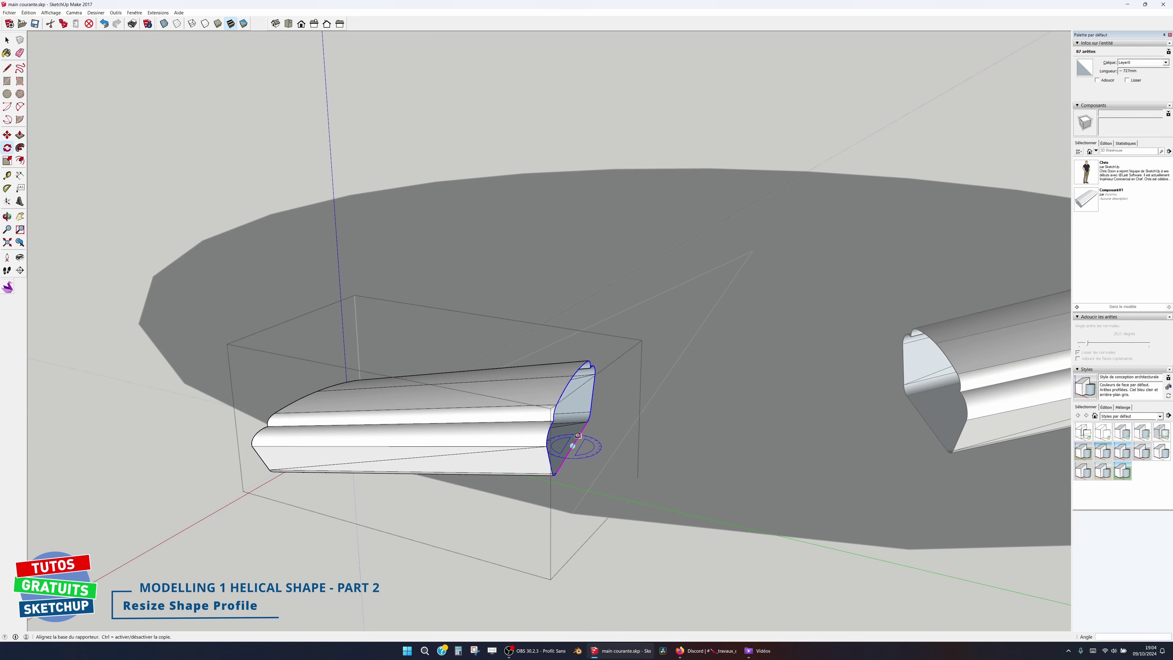
left_click(669, 373)
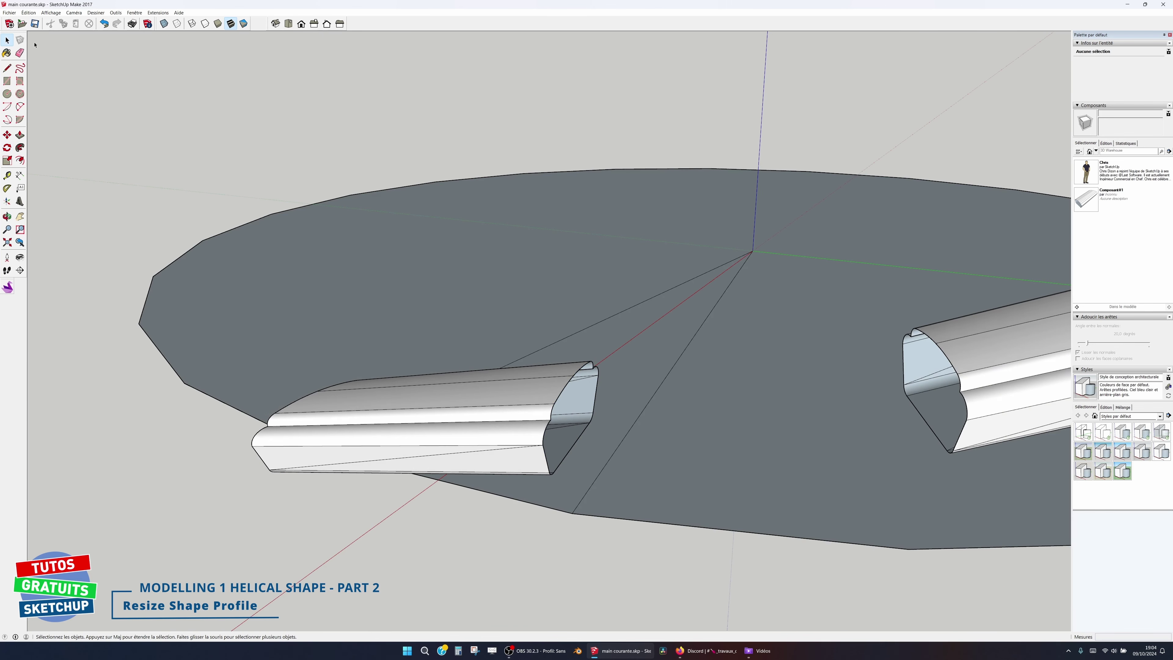
Unhide the hidden second segment so it shows against the edited first segment.
left_click(28, 13)
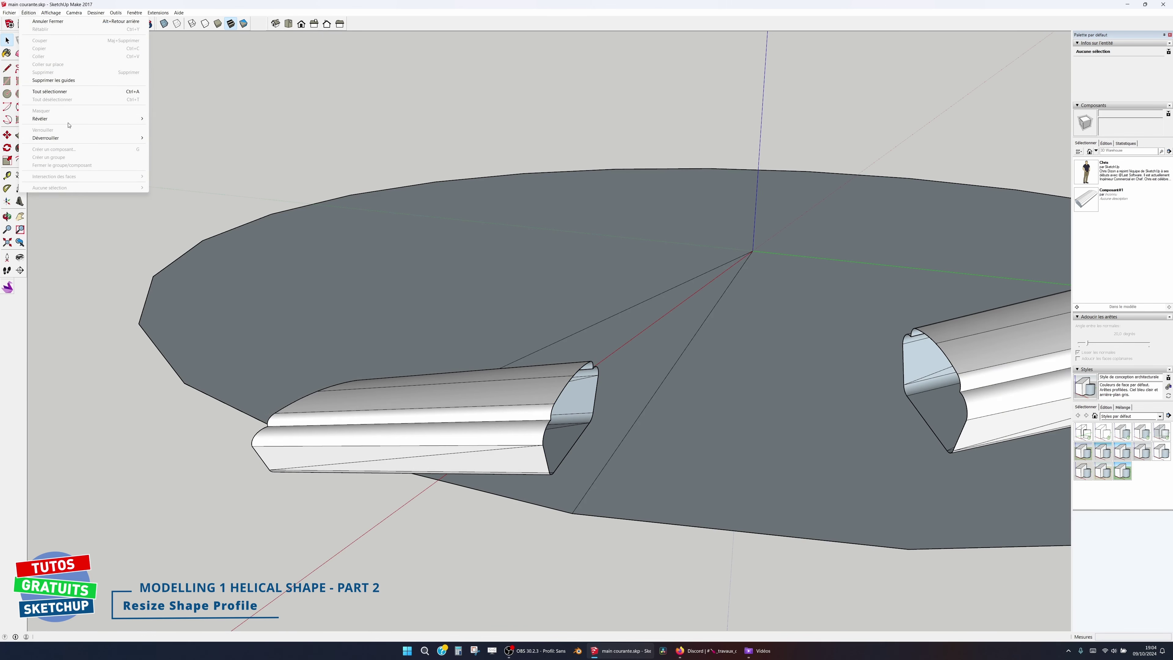
mouse_move(70, 119)
left_click(164, 134)
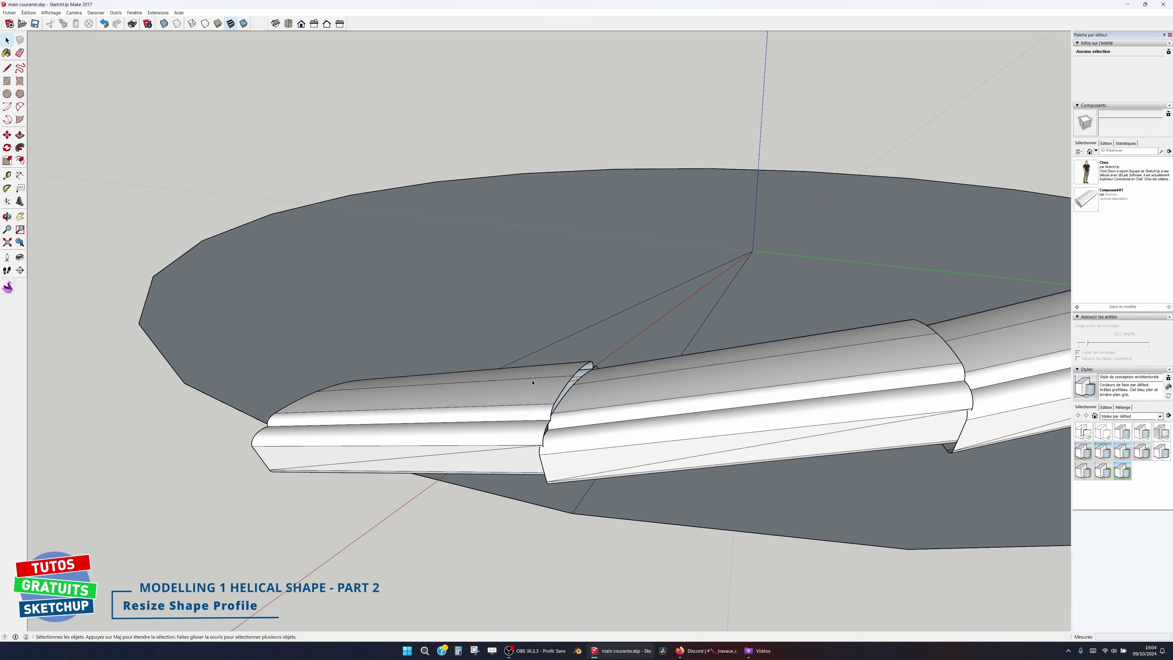
middle_click_drag(532, 383, 693, 513)
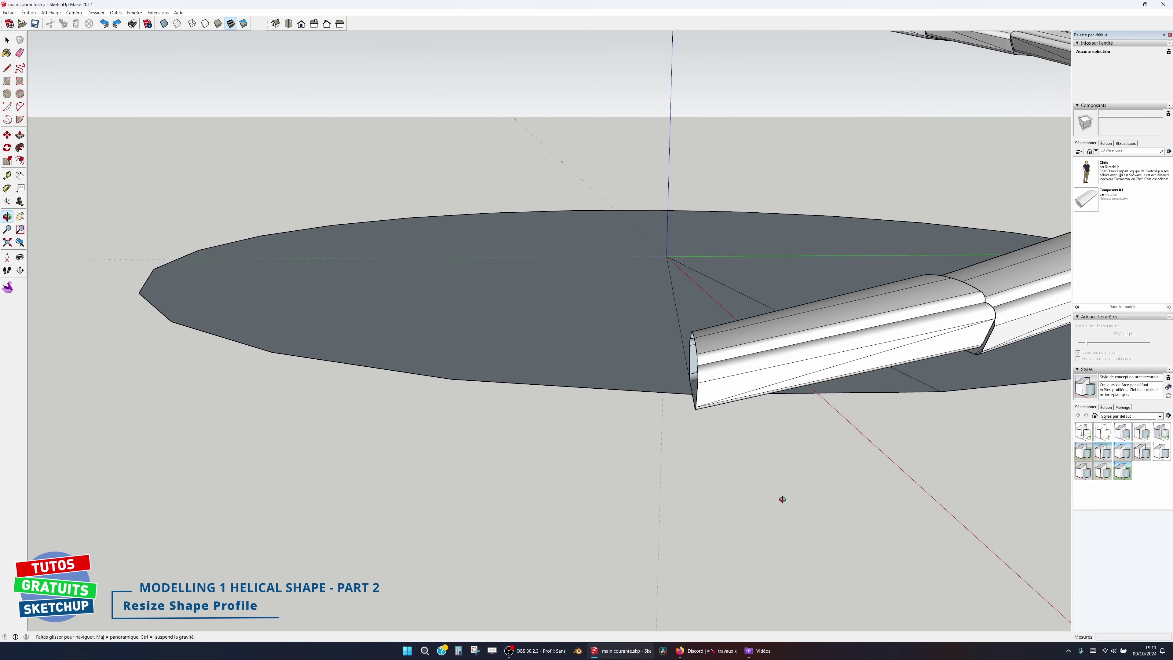
middle_click_drag(783, 499, 657, 442)
scroll(657, 442, "up", 5)
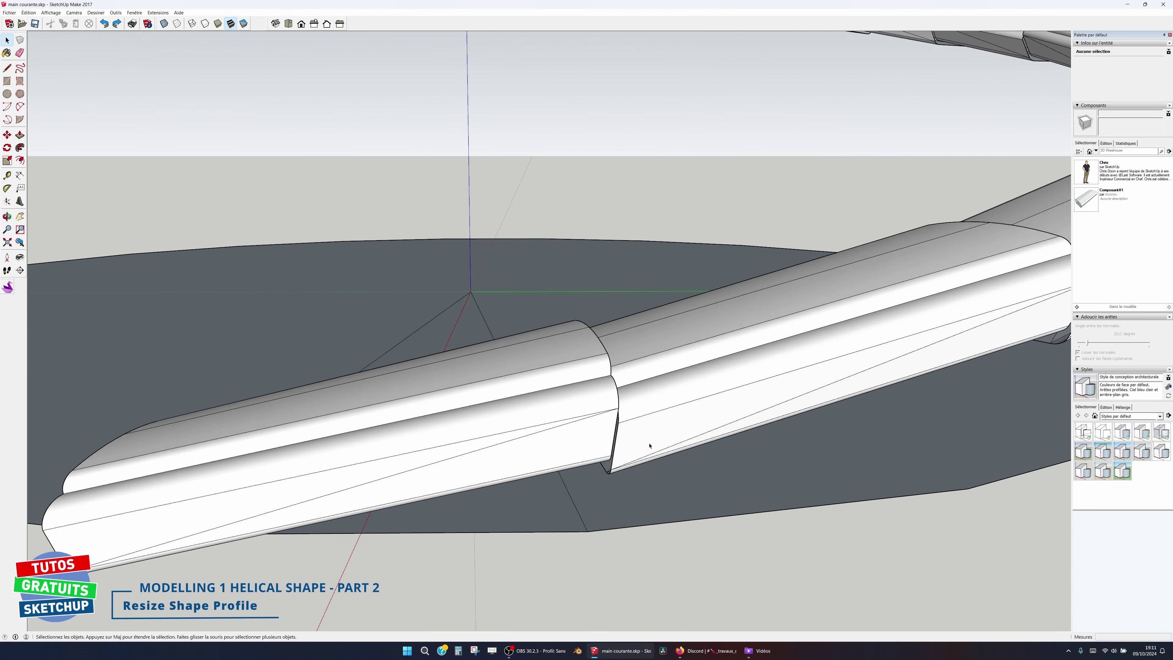
Move the adjoining second segment about 11 mm so its start meets the first segment's realigned far end.
key("m")
left_click(618, 422)
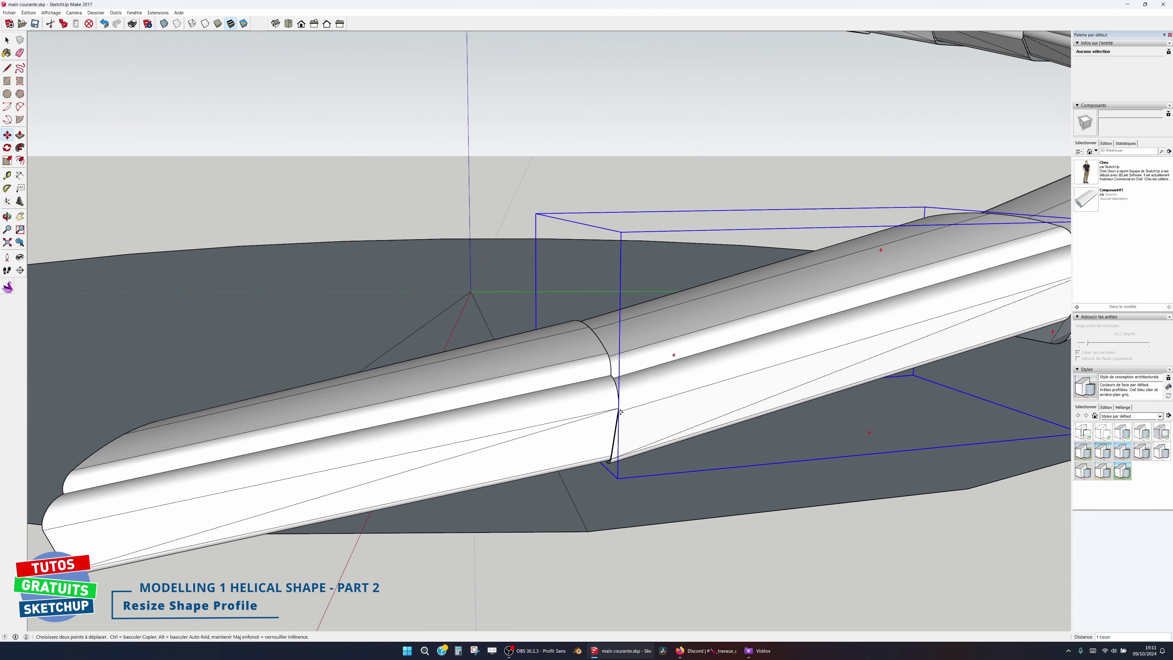
scroll(757, 370, "down", 2)
middle_click_drag(765, 364, 418, 447, "shift")
middle_click_drag(742, 392, 658, 428)
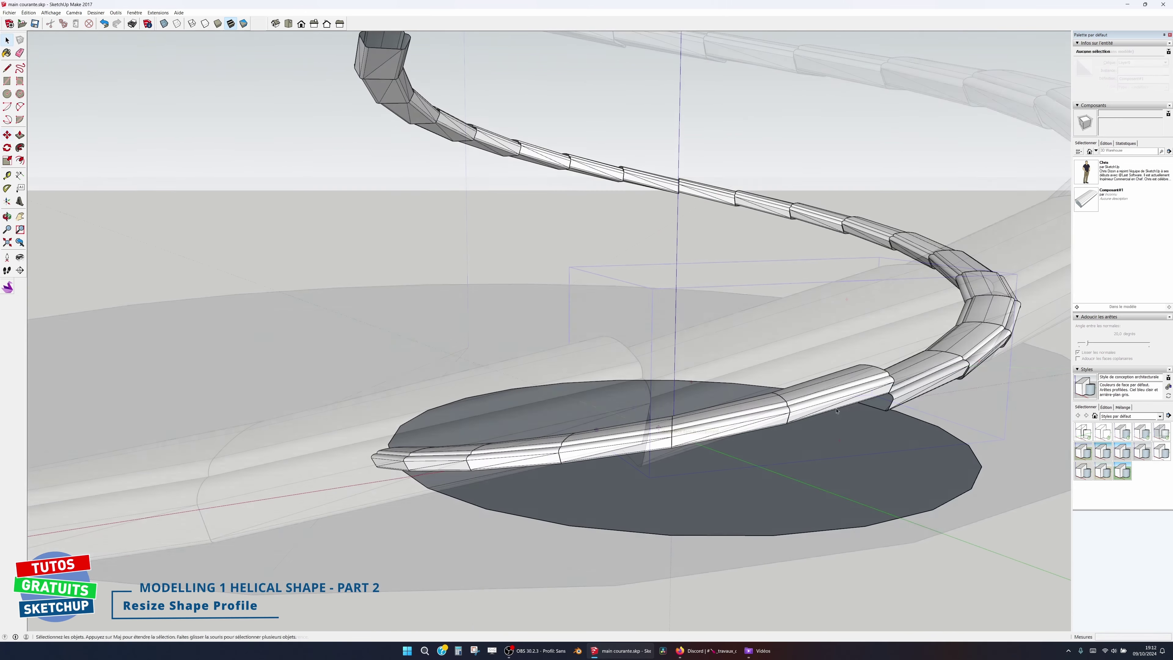
Delete the old misaligned handrail segments beyond the first six realigned ones.
scroll(948, 356, "up", 2)
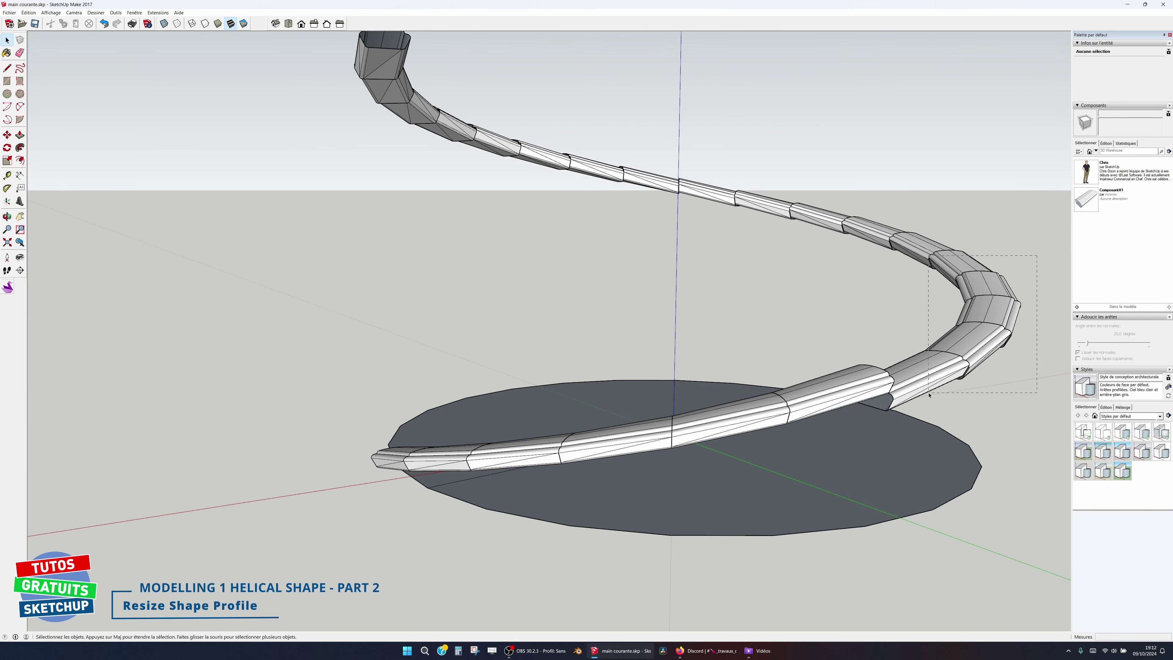
left_click_drag(930, 395, 929, 394)
key("Delete")
middle_click_drag(775, 275, 781, 240)
left_click_drag(387, 144, 912, 352)
key("Delete")
Select the six remaining segments and rotate a copy of them 90° about the disc's centre.
middle_click_drag(913, 351, 786, 393)
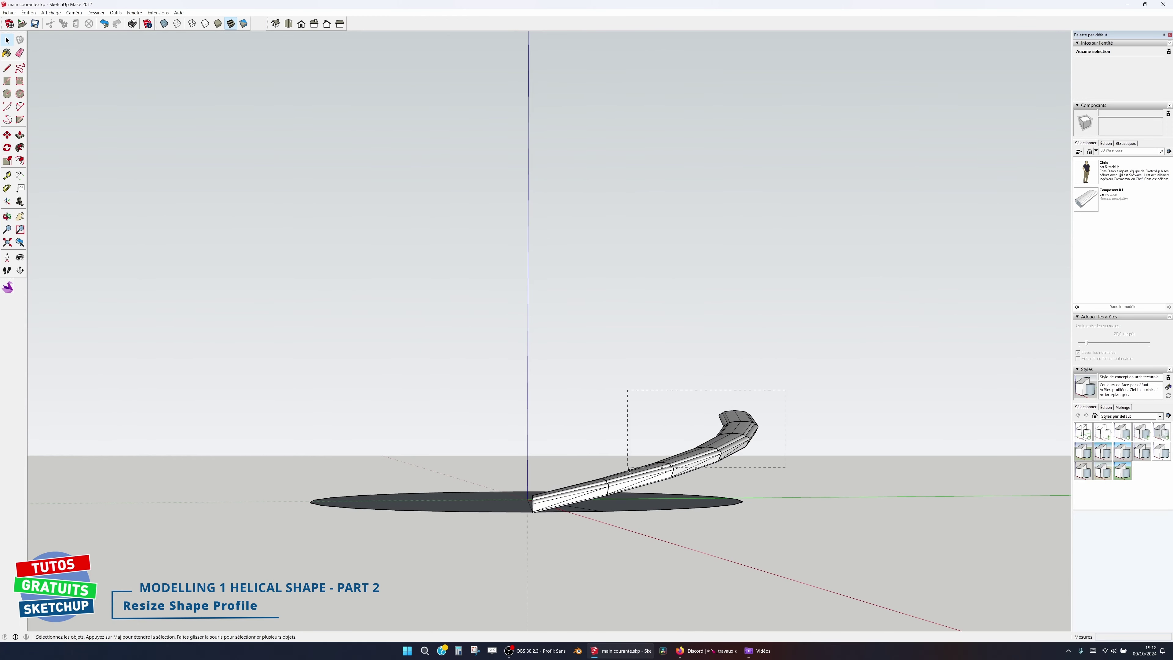
left_click_drag(571, 487, 570, 487)
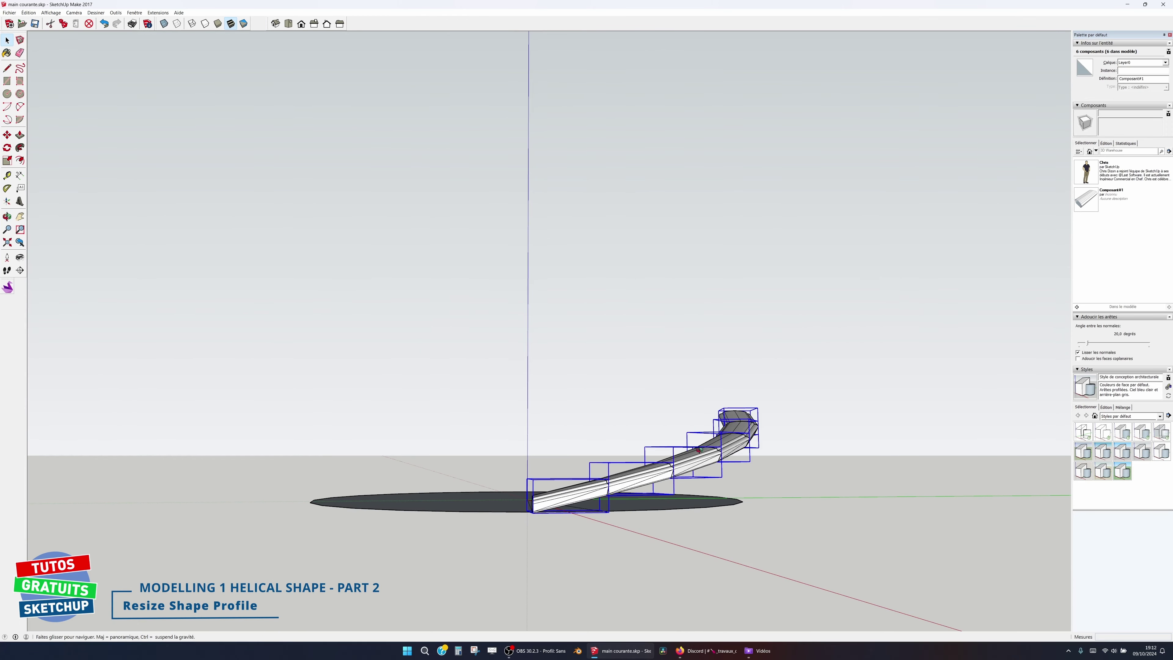
middle_click_drag(570, 487, 700, 538)
key("q")
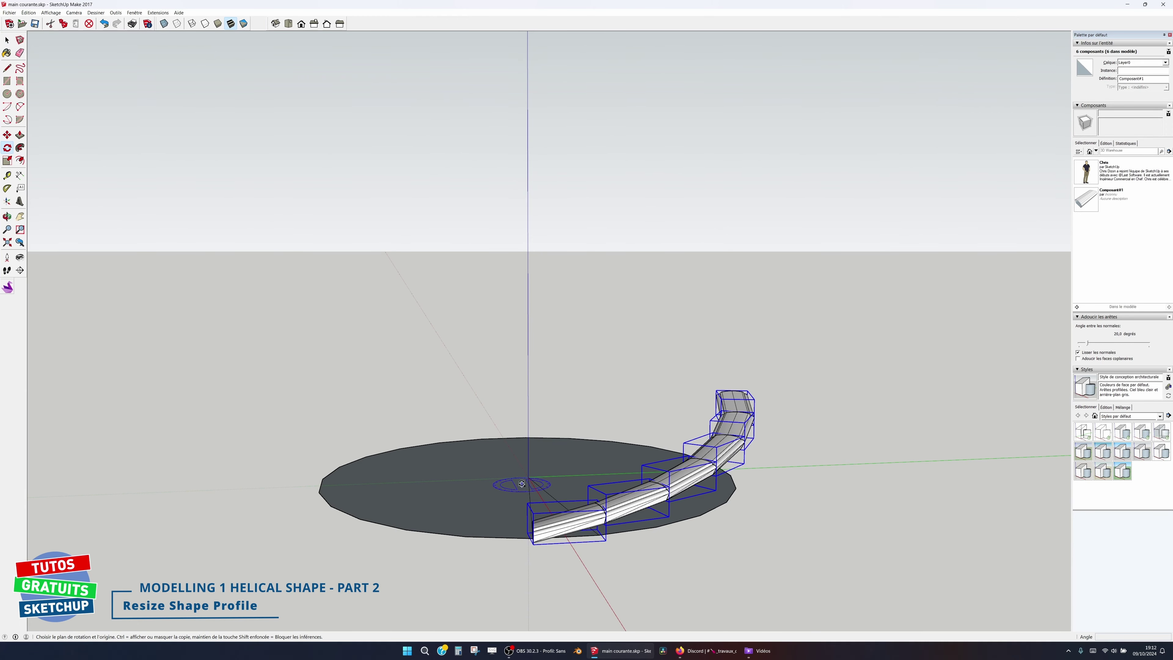
left_click(529, 478)
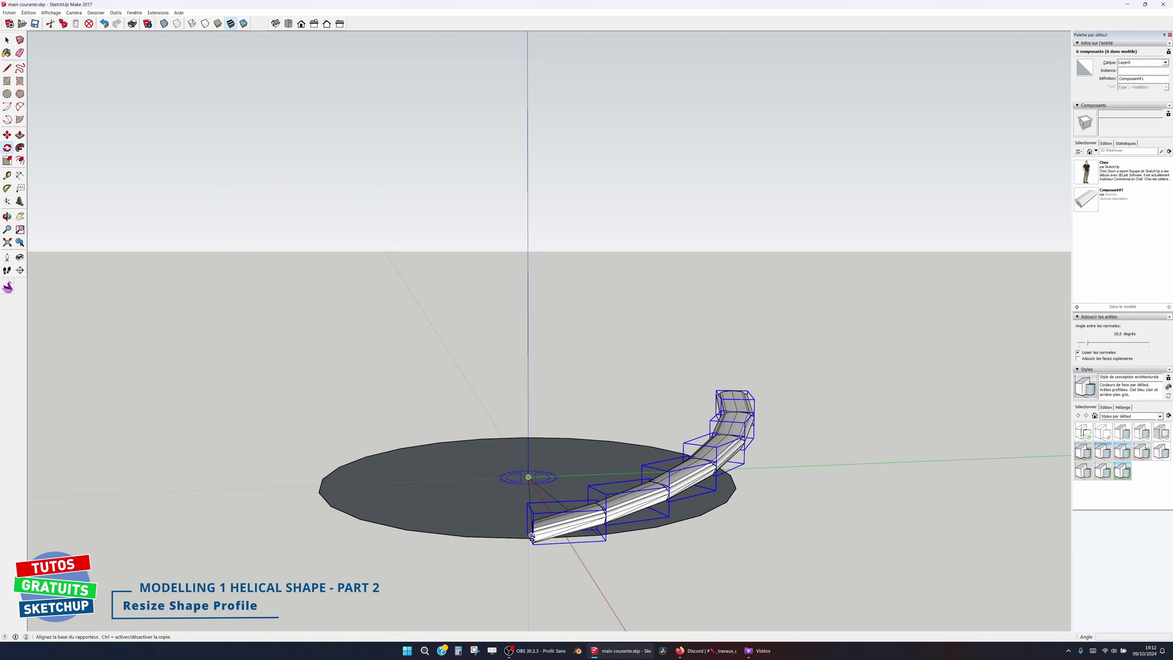
left_click(532, 536)
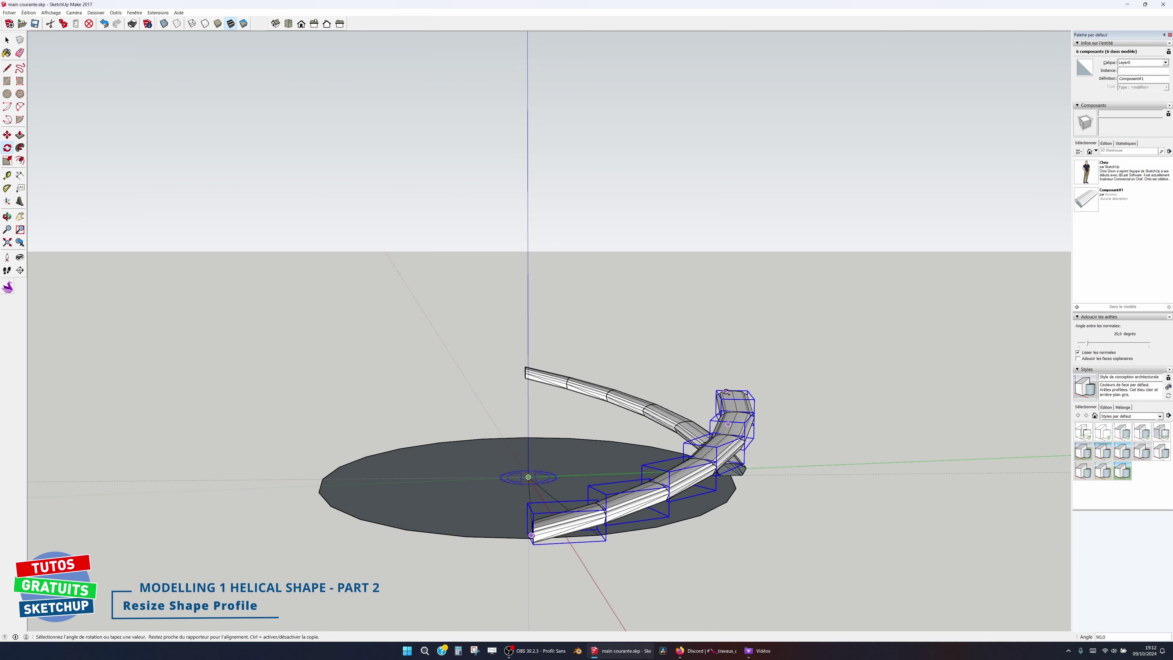
left_click(726, 391)
key("Return")
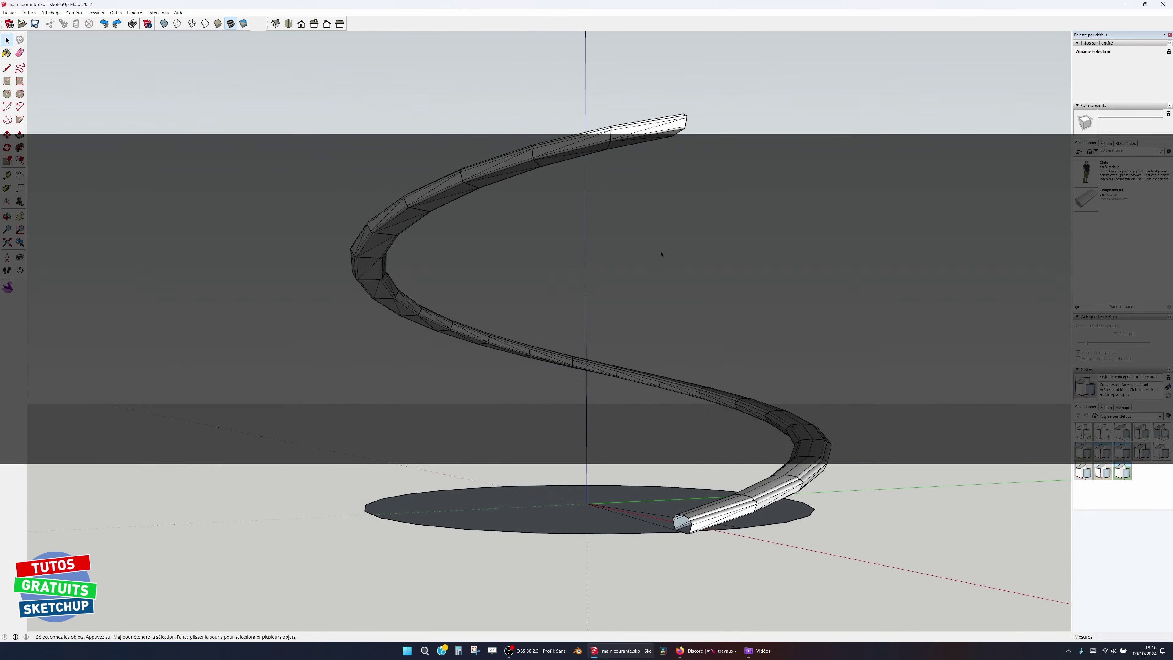
Explode all the handrail segments and soften their edges with smoothed normals, then clear the selection.
left_click_drag(323, 83, 850, 585)
right_click(808, 444)
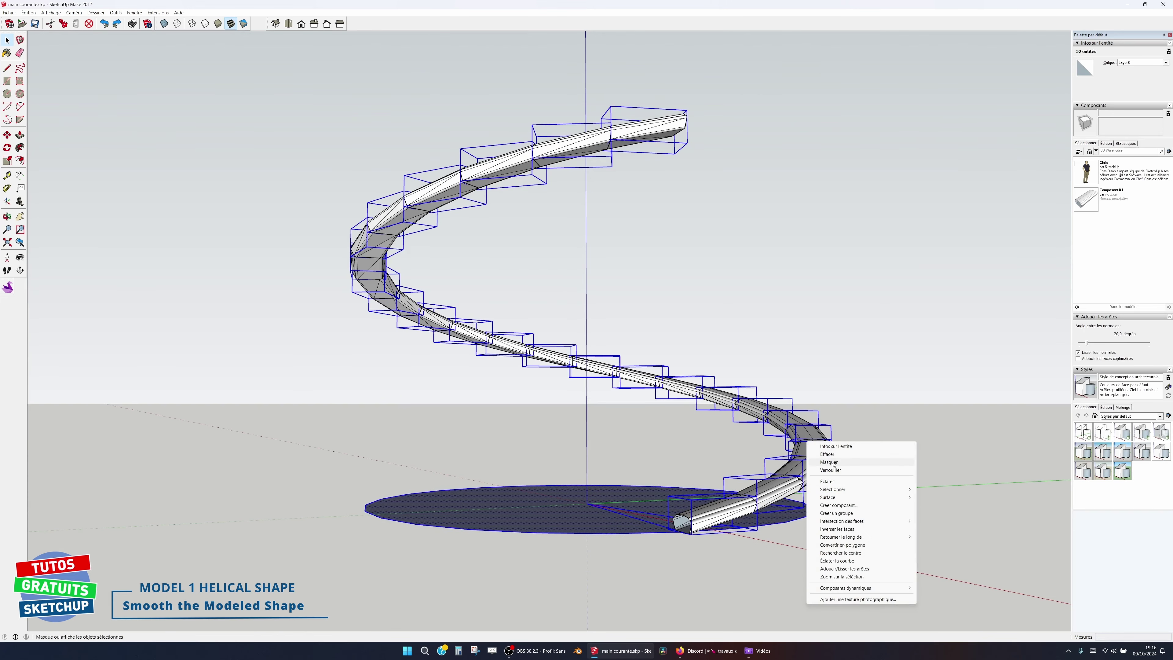
left_click(831, 482)
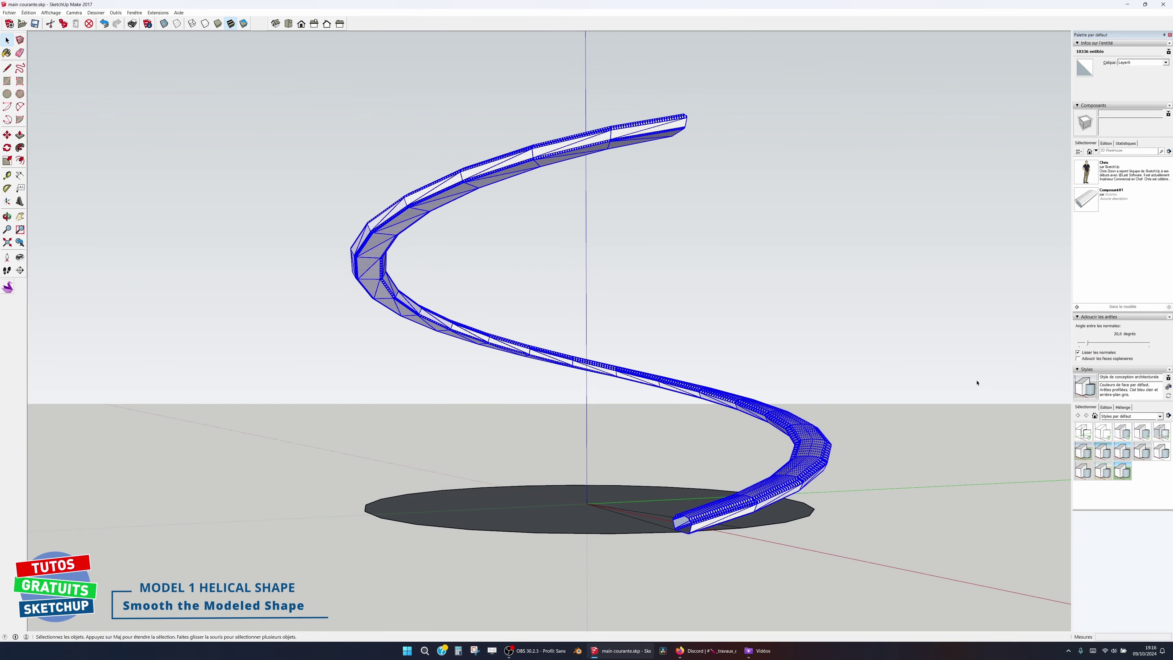
left_click(1078, 353)
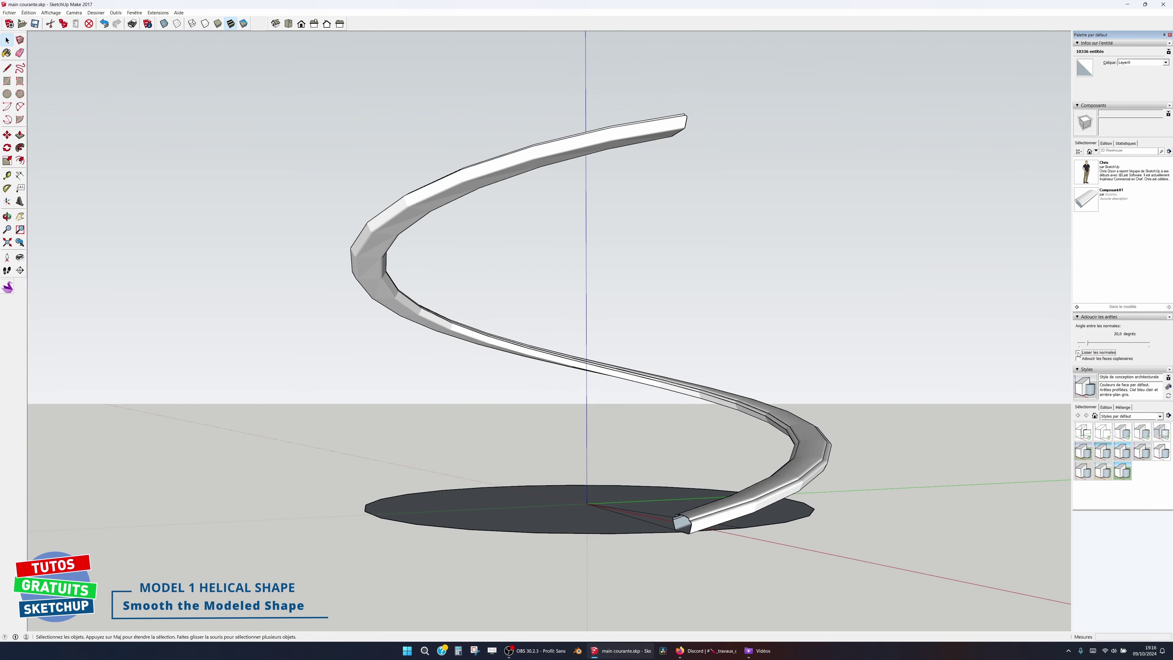
left_click(860, 416)
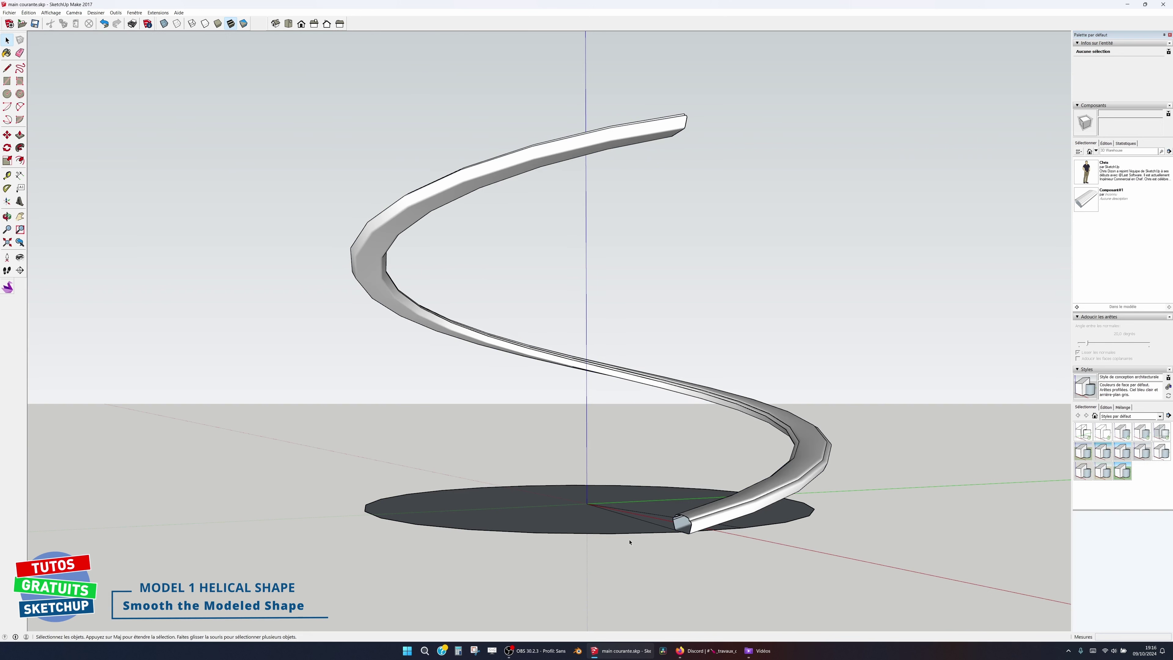
Close the handrail's open lower end with a face by tracing a short line over the profile's edge.
scroll(637, 541, "up", 4)
key("l")
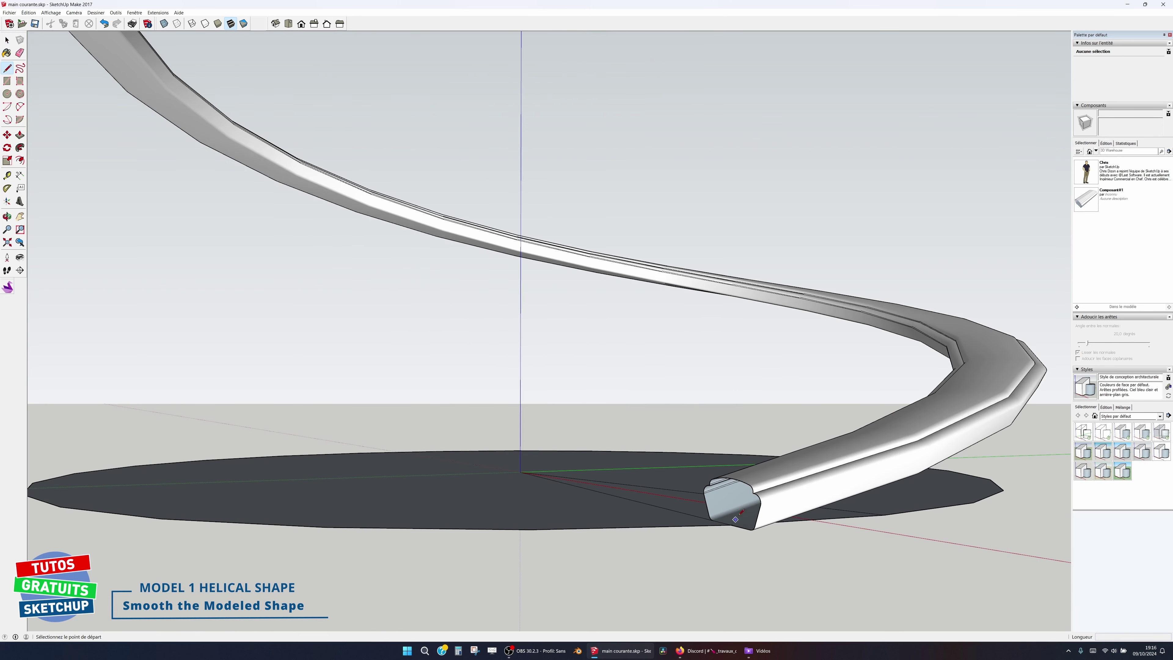
scroll(701, 521, "up", 2)
left_click(769, 502)
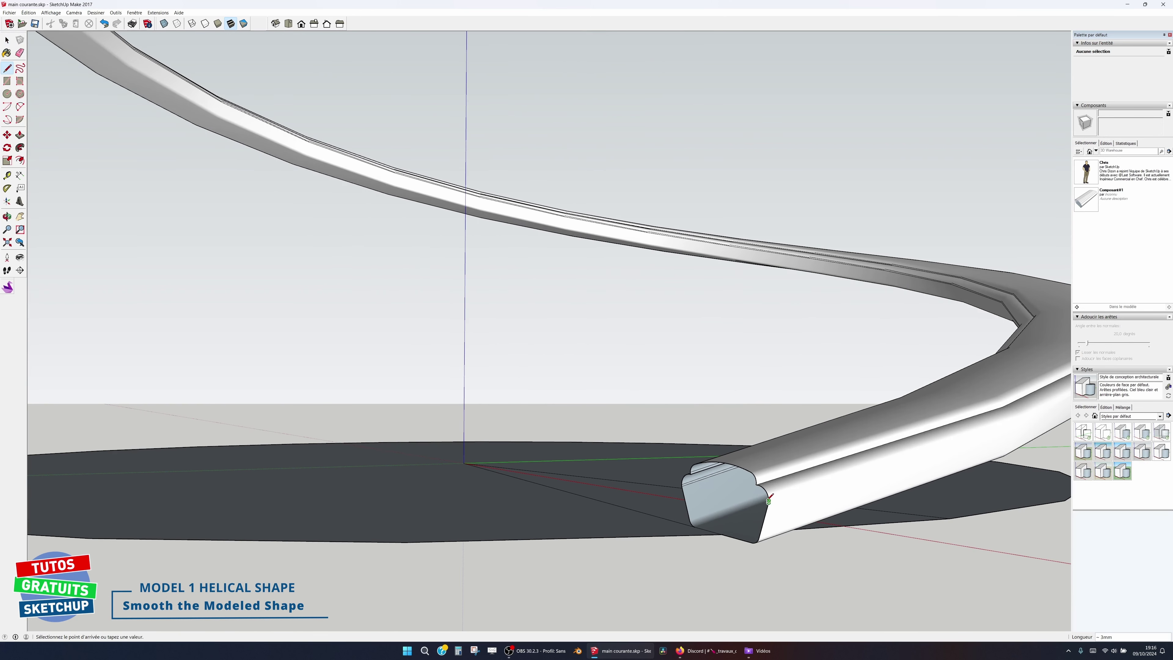
left_click(769, 500)
scroll(726, 472, "down", 6)
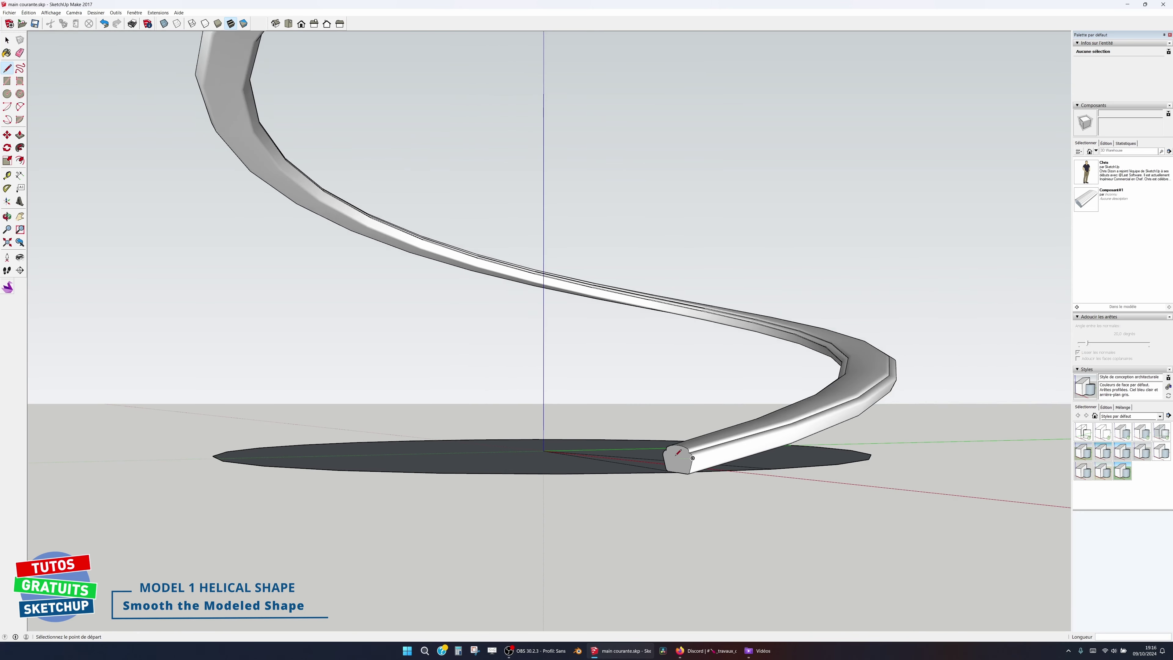
Scale the whole handrail and disc to about 0.42 along the blue axis from the base.
key("space")
left_click_drag(369, 162, 845, 617)
key("s")
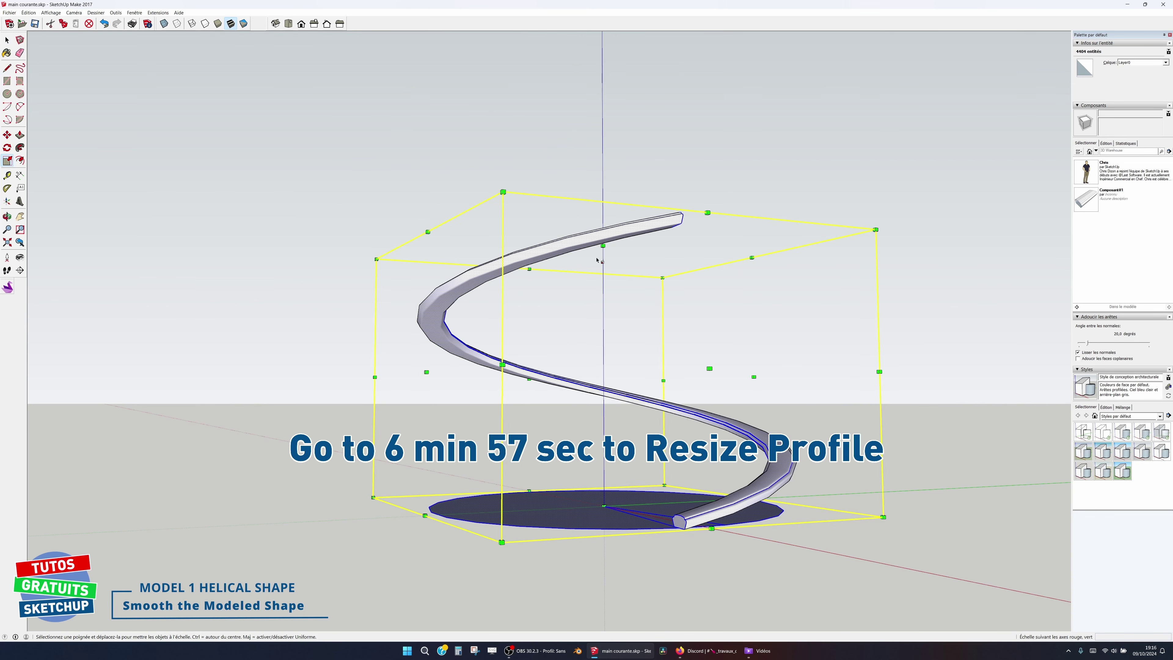
left_click_drag(603, 246, 668, 534)
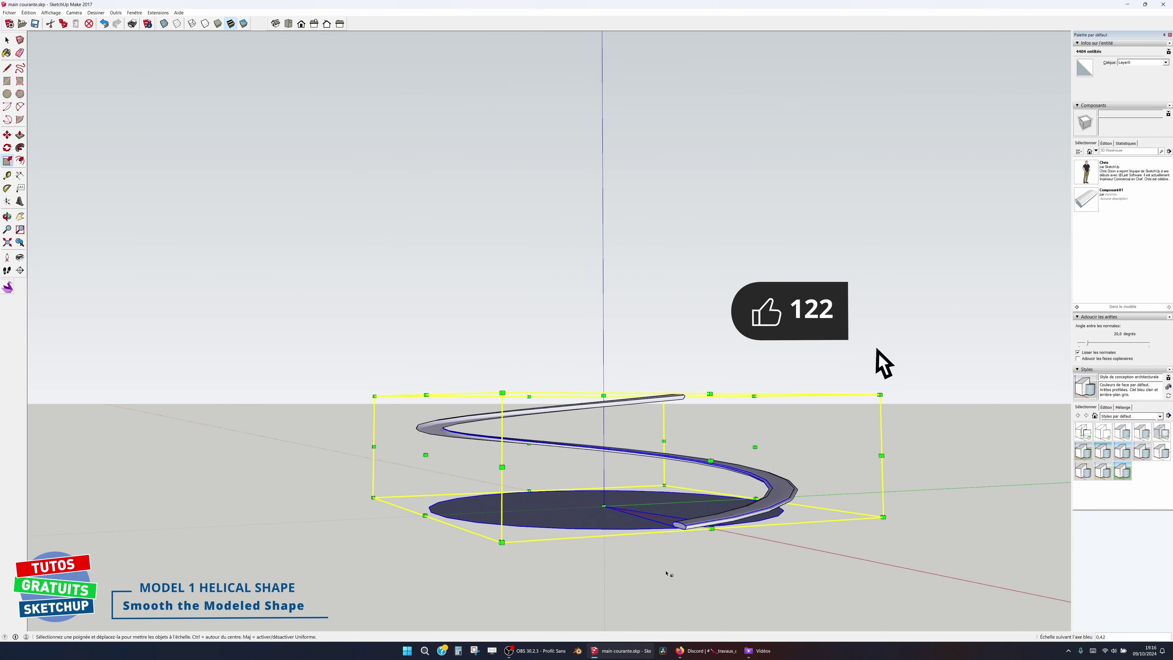